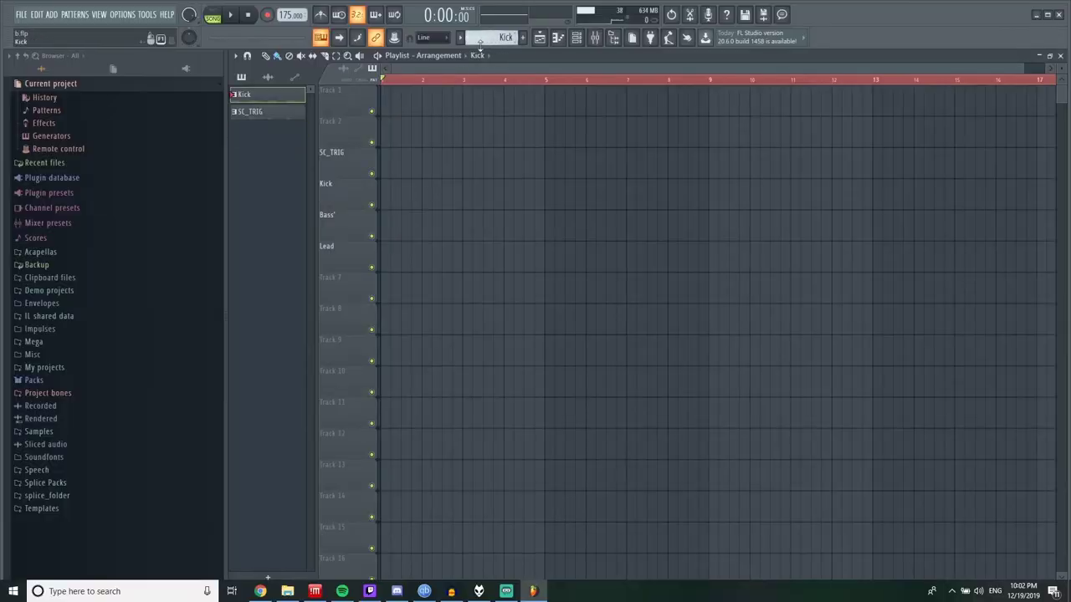
Step: Paint the Kick pattern across bars 1 to 8 of the Kick track and play the song
left_click_drag(562, 196, 385, 193)
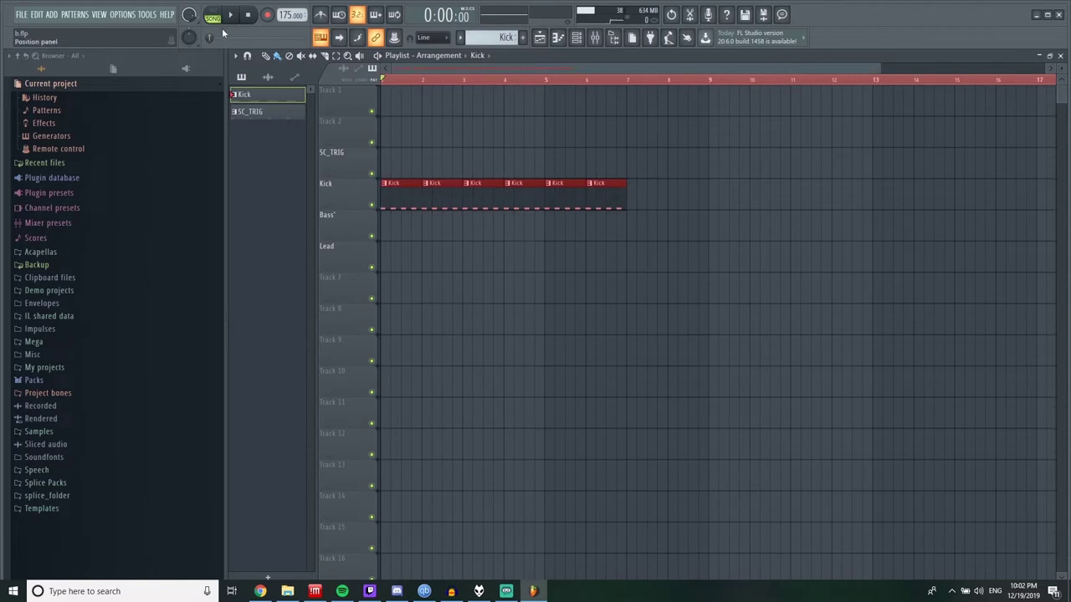
left_click(212, 15)
left_click(231, 15)
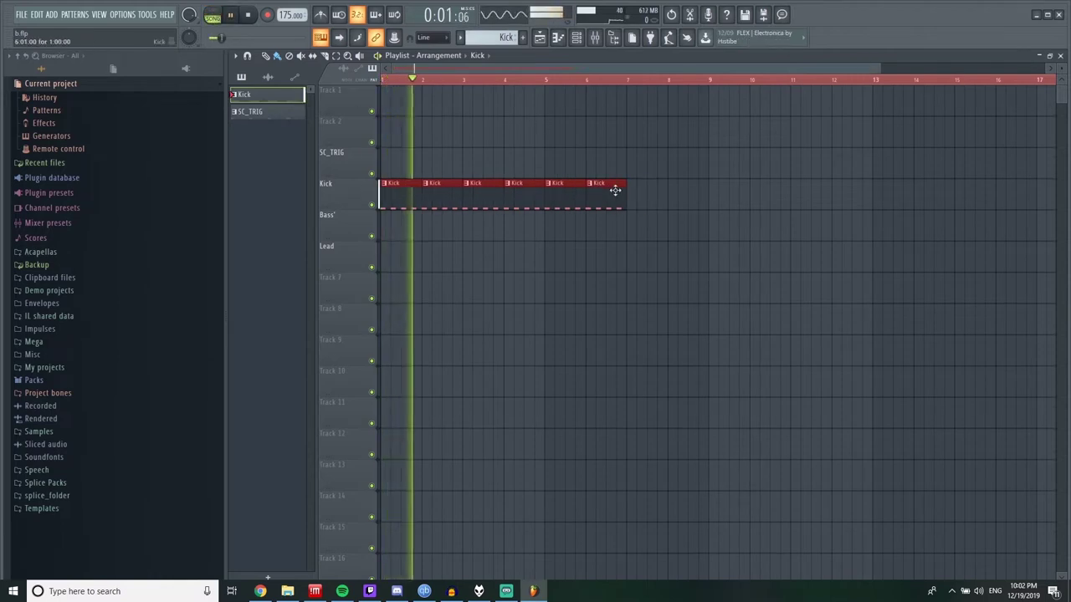
left_click_drag(633, 190, 717, 189)
right_click(721, 193)
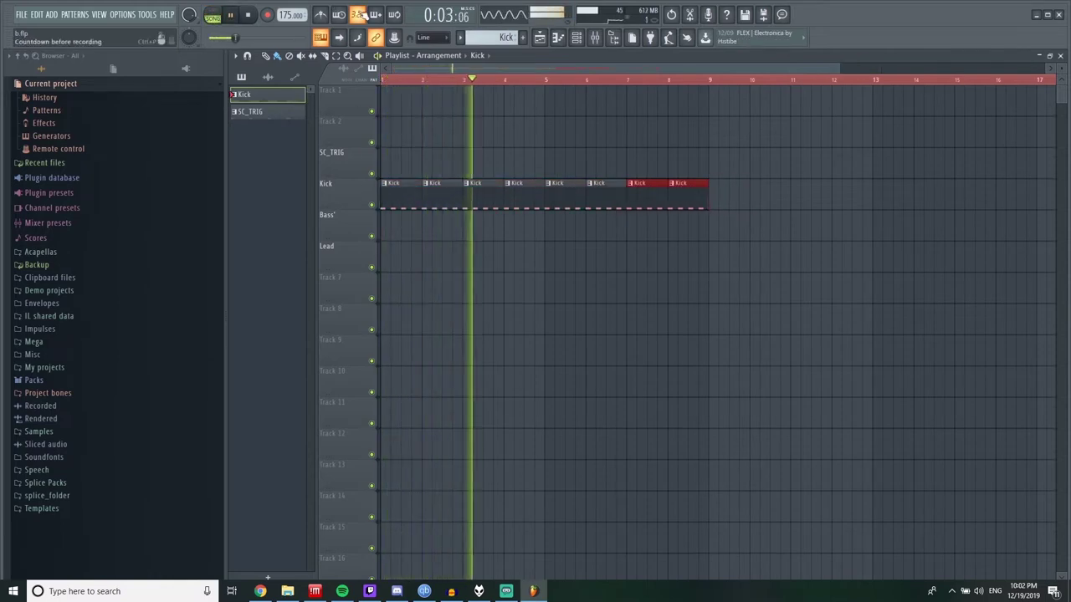
Step: Paint the SC_TRIG pattern across bars 1 to 8 of the SC_TRIG track and stop playback
scroll(493, 37, "down", 1)
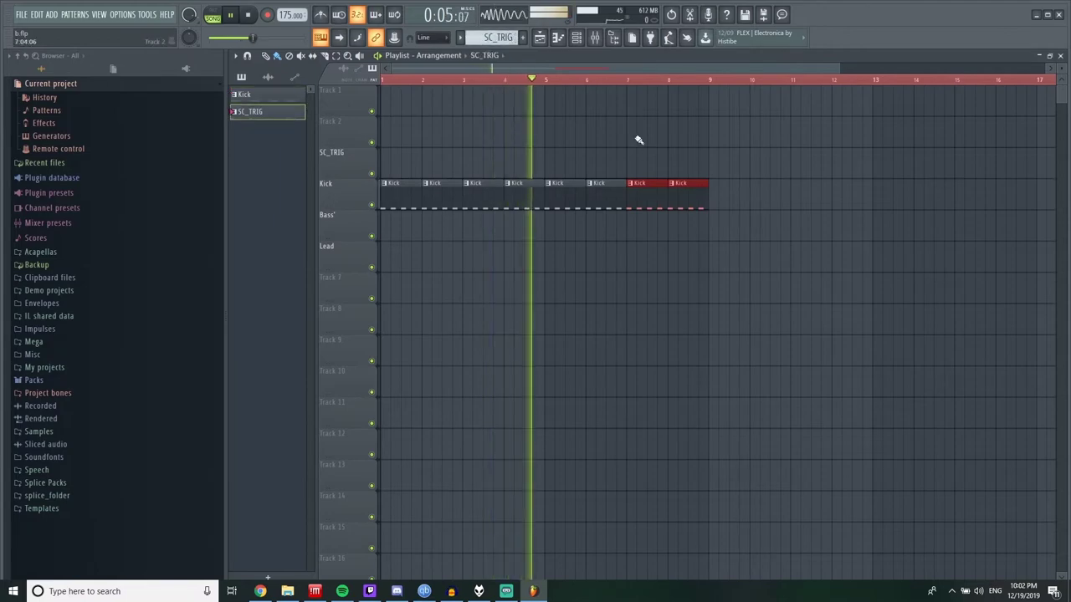
left_click(679, 162)
left_click_drag(630, 159, 386, 160)
left_click(248, 15)
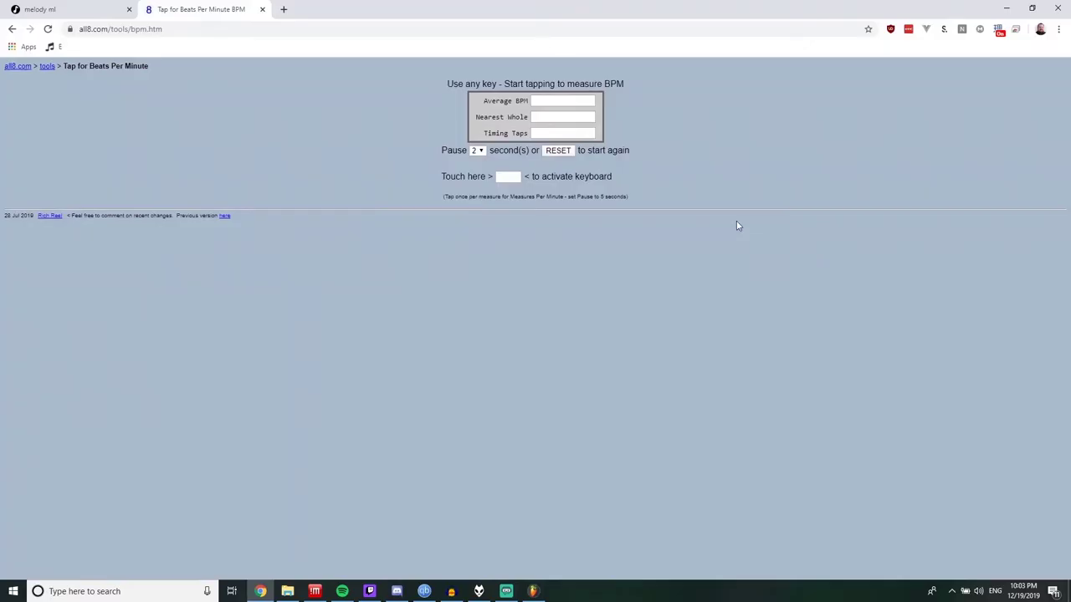
Step: Tap along to the song on the all8.com beats-per-minute page to measure its tempo
key("space")
key("space")
key("space")
key("space")
key("space")
key("space")
key("space")
key("space")
key("space")
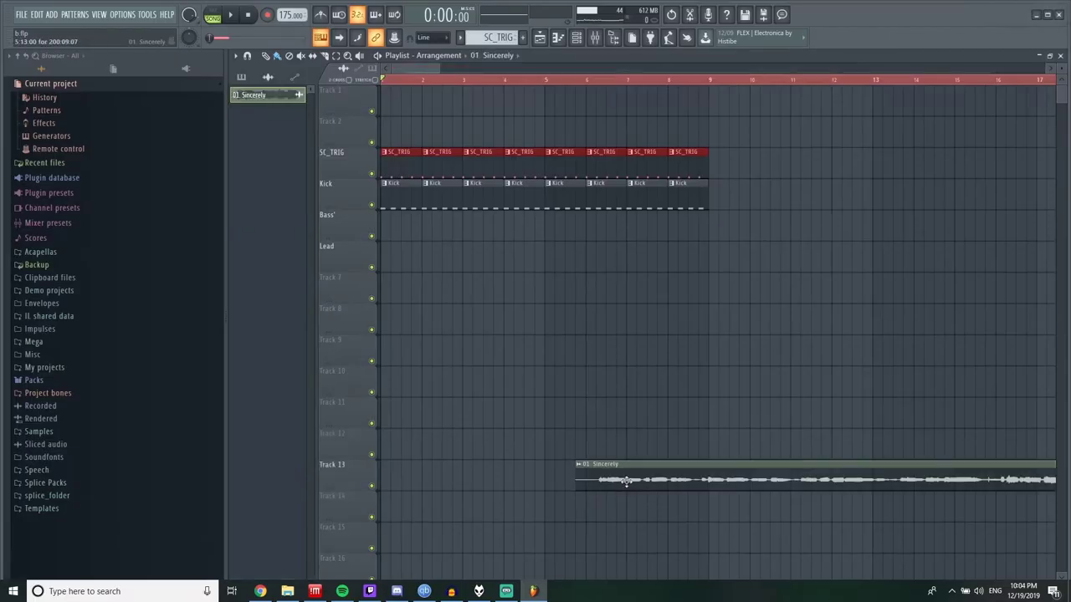
Step: Move the Sincerely audio clip to Track 2 at bar 9 and route its channel to mixer insert 18
left_click_drag(628, 480, 427, 230)
left_click_drag(515, 250, 795, 112)
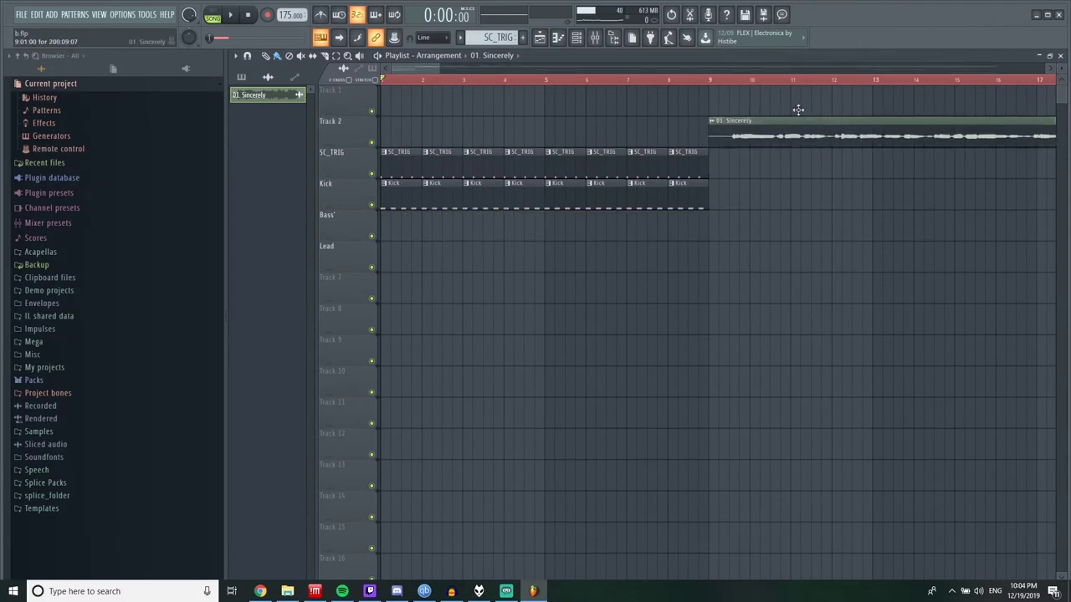
double_click(796, 121)
left_click_drag(533, 125, 533, 125)
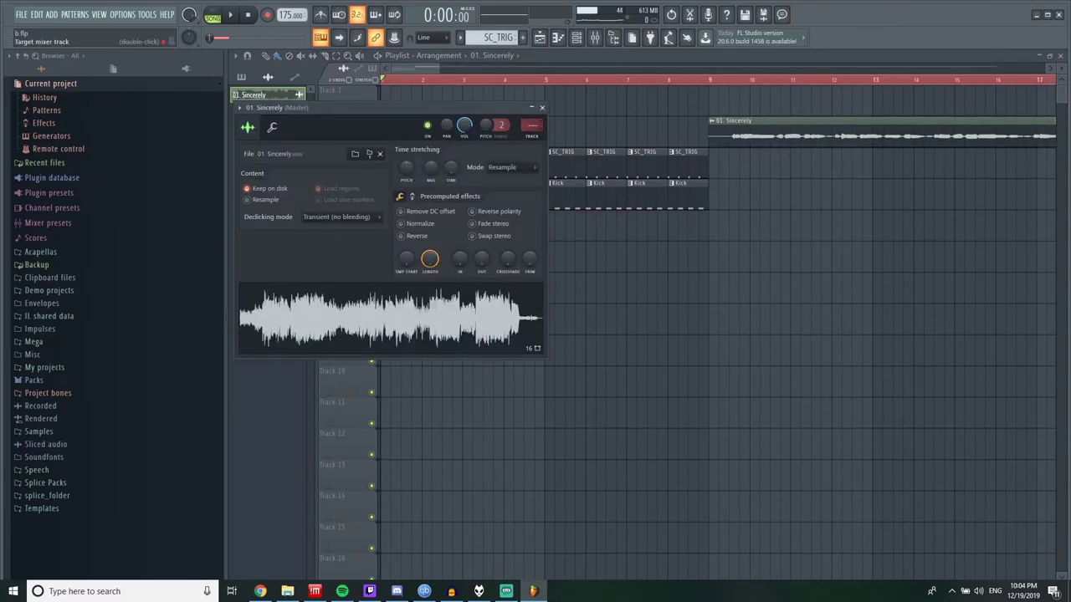
double_click(532, 126)
scroll(565, 131, "down", 19)
scroll(565, 131, "up", 1)
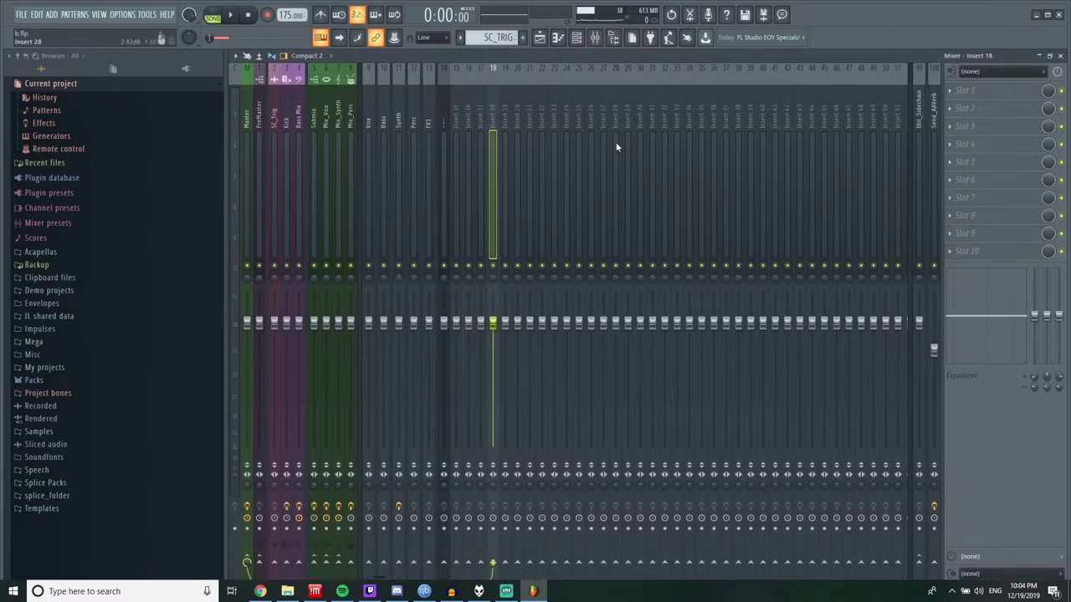
Step: Rename the mixer insert as Vocals and move it beside the Vox track
key("F2")
type("Vocals")
key("Return")
key("alt+Left")
key("alt+Left")
key("alt+Left")
key("alt+Left")
key("alt+Left")
key("alt+Left")
key("alt+Left")
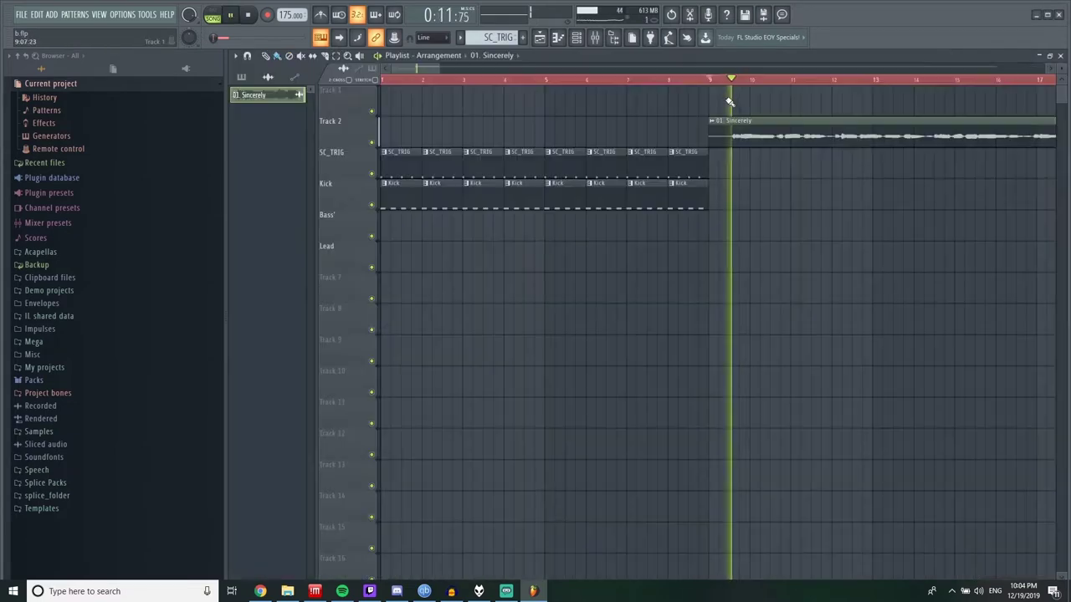
Step: Play the vocals through the mixer and examine the first Fruity Limiter on the Mix_Vox track
key("F9")
key("space")
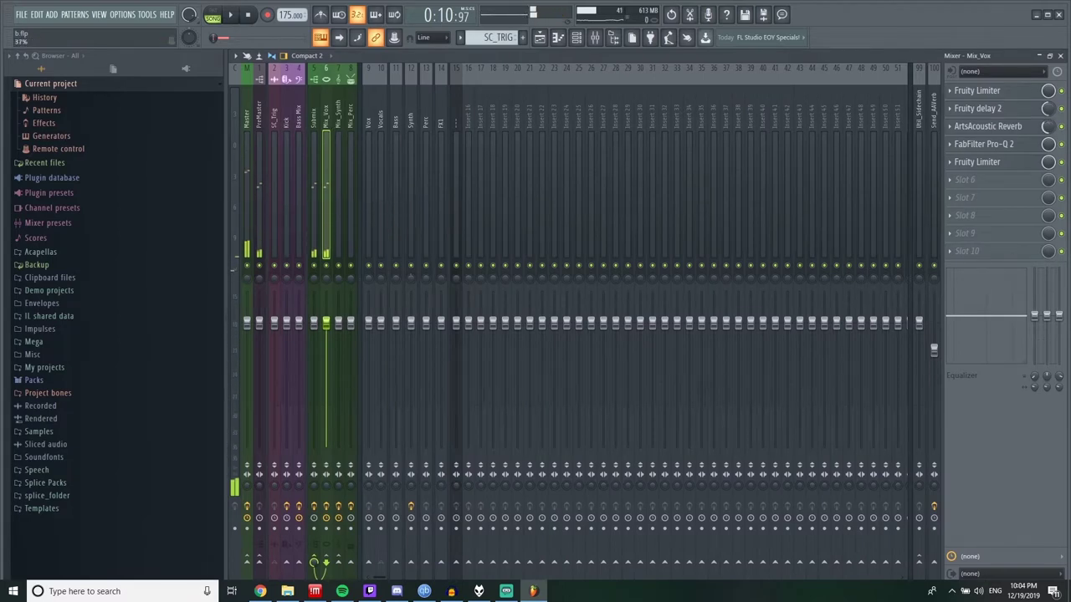
key("space")
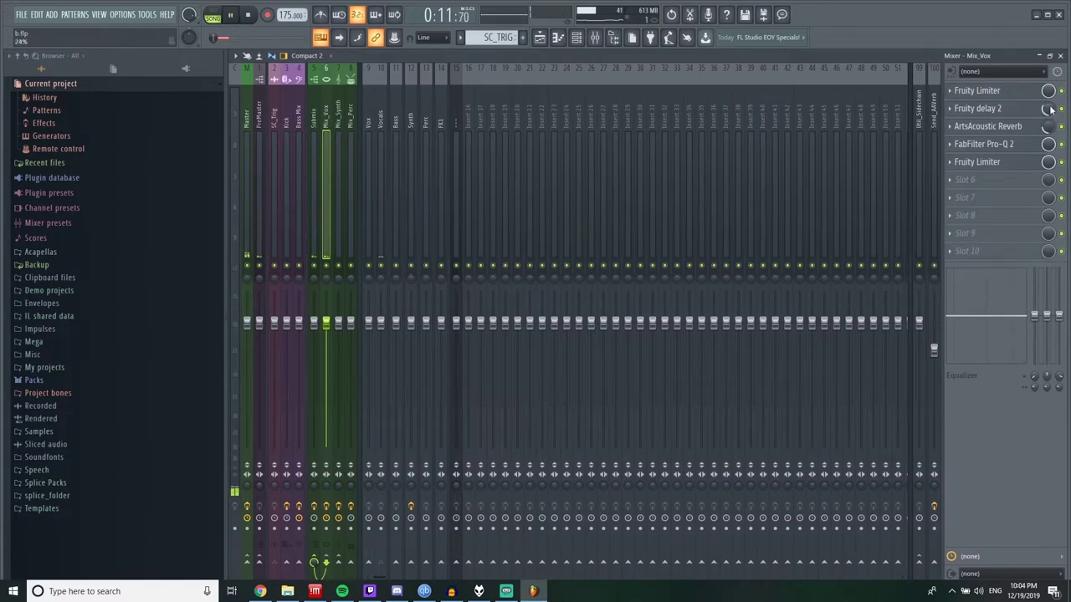
left_click(1023, 90)
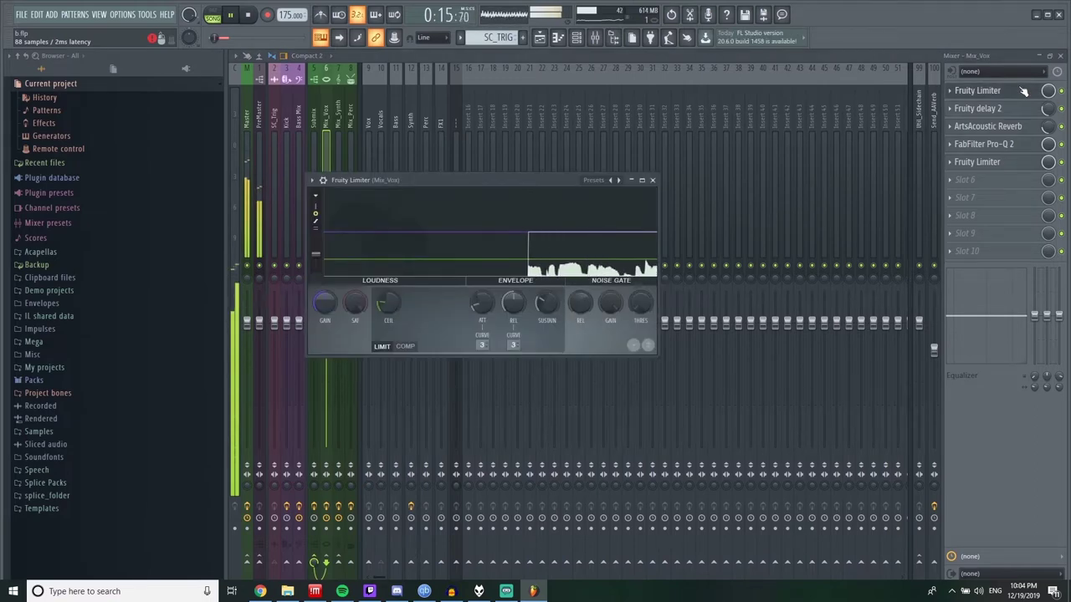
key("space")
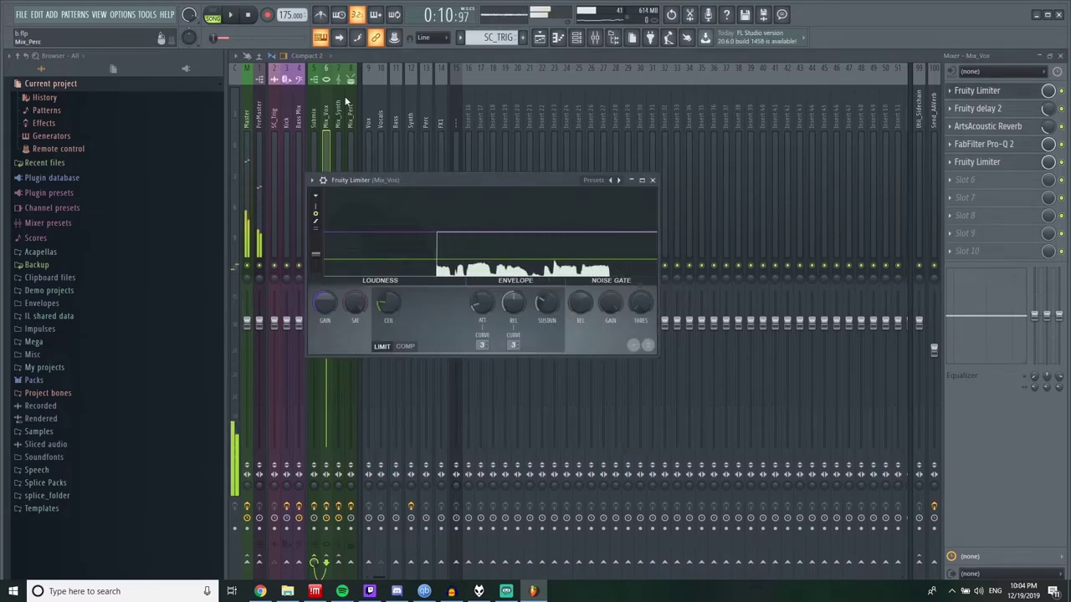
Step: Load FabFilter Pro-Q 2 into the first effect slot of the Vocals mixer track
left_click(338, 134)
left_click(384, 123)
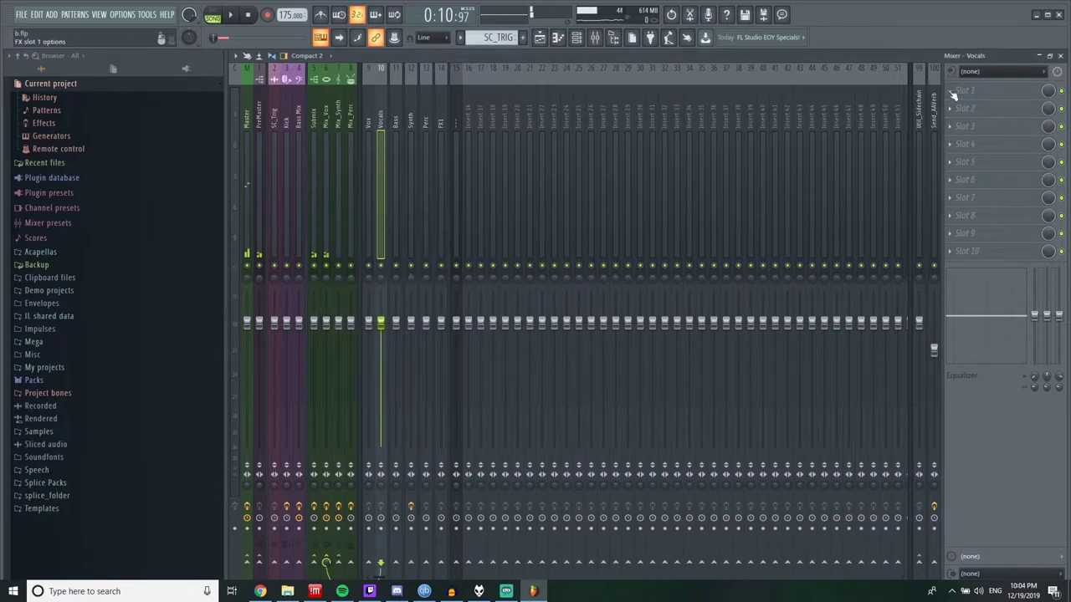
left_click(958, 91)
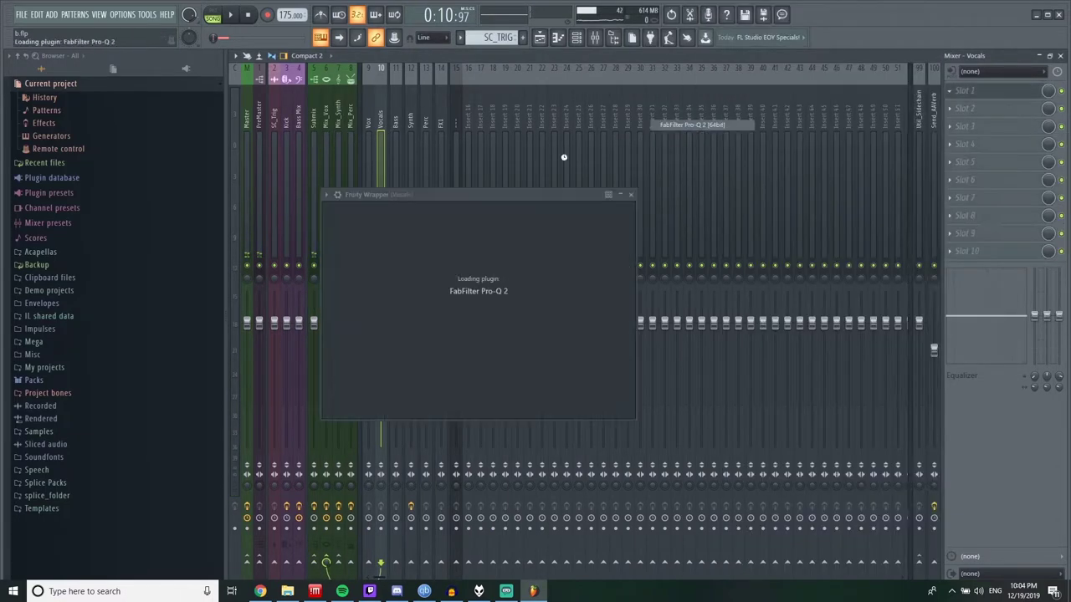
left_click(718, 126)
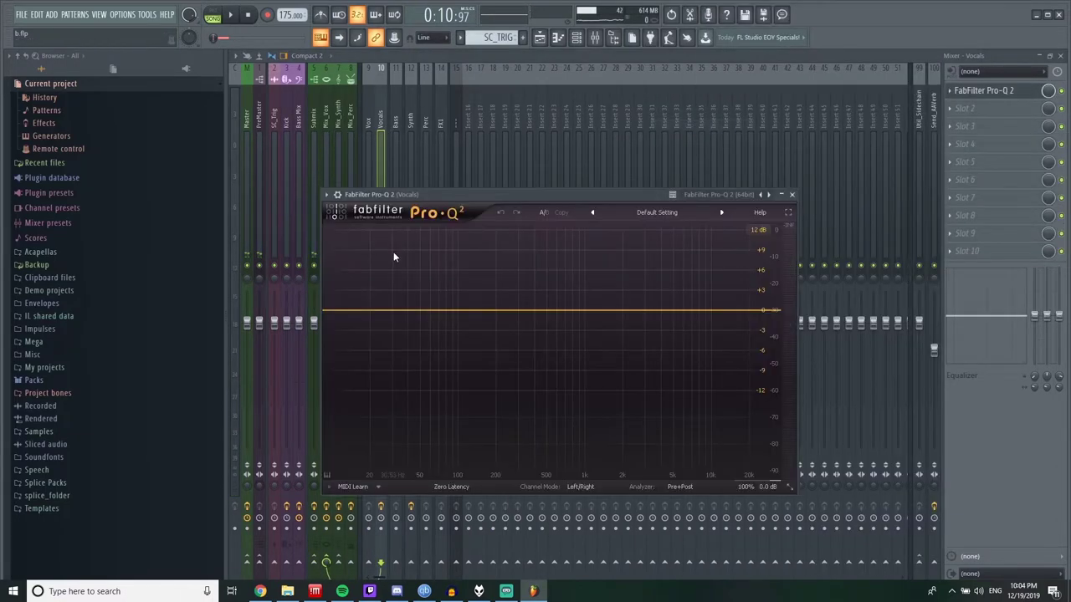
Step: Add a Low Cut band with a 96 dB/oct slope at about 178 Hz to the Vocals EQ during playback
left_click(415, 315)
right_click(415, 318)
mouse_move(468, 338)
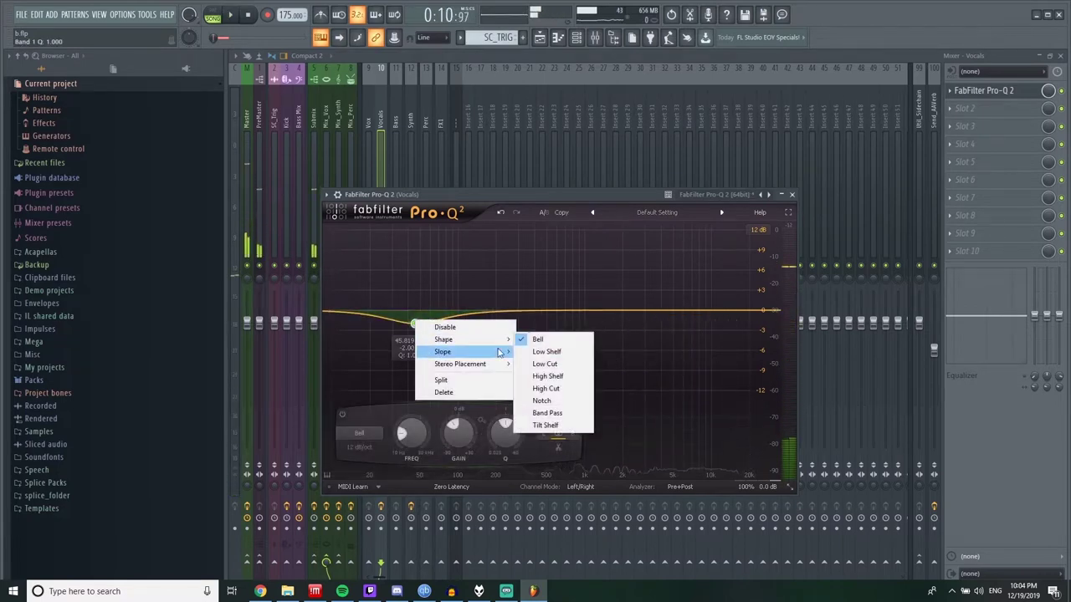
left_click(554, 366)
key("space")
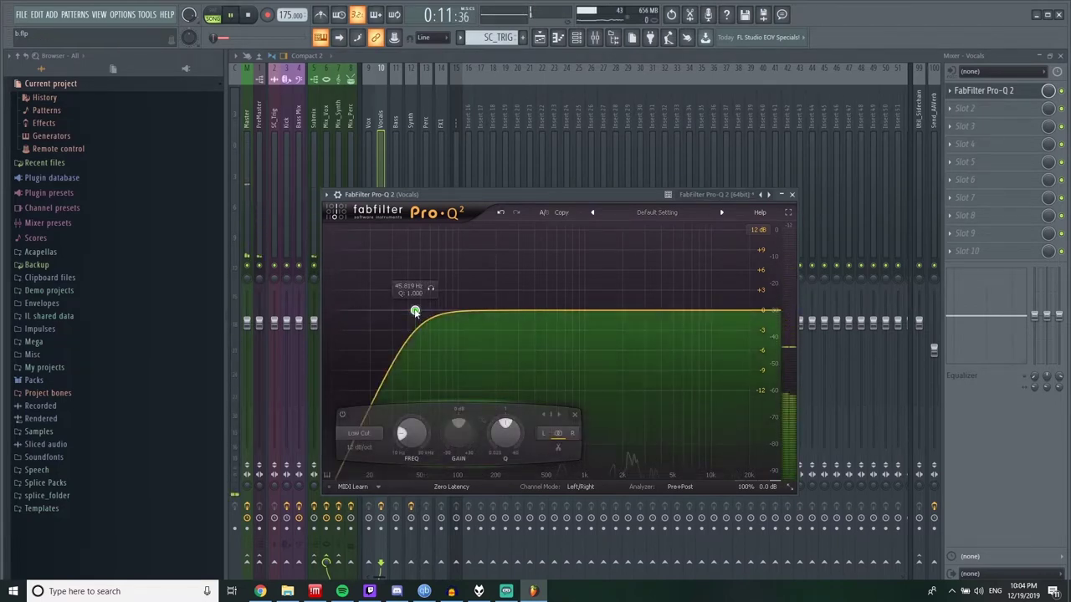
scroll(419, 312, "up", 6)
left_click_drag(417, 312, 490, 314)
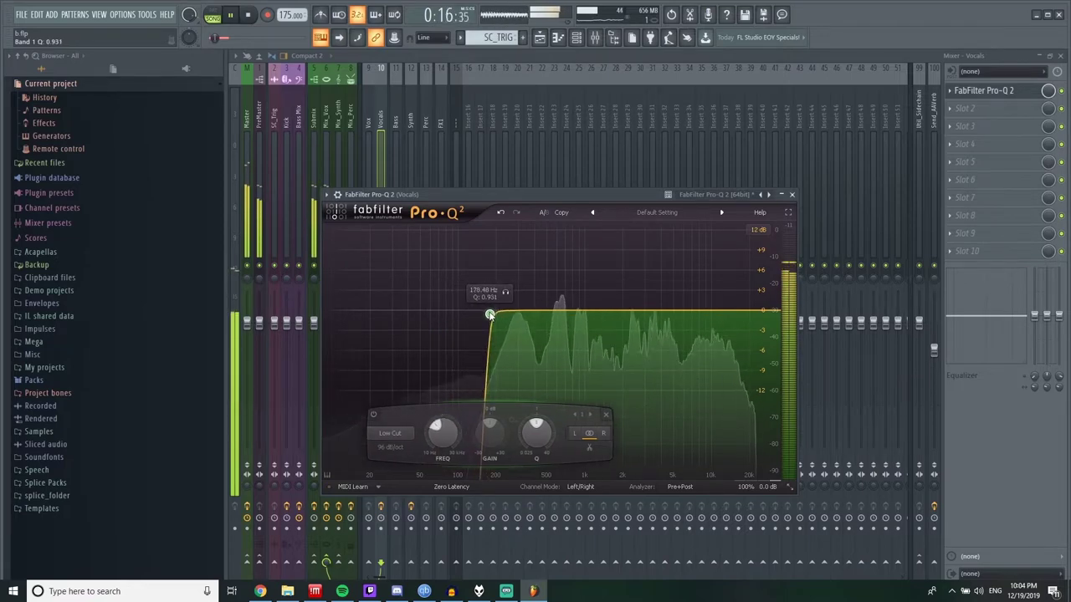
Step: Add a High Cut band with a 96 dB/oct slope at about 17880 Hz, then close the EQ and stop playback
double_click(737, 311)
right_click(736, 314)
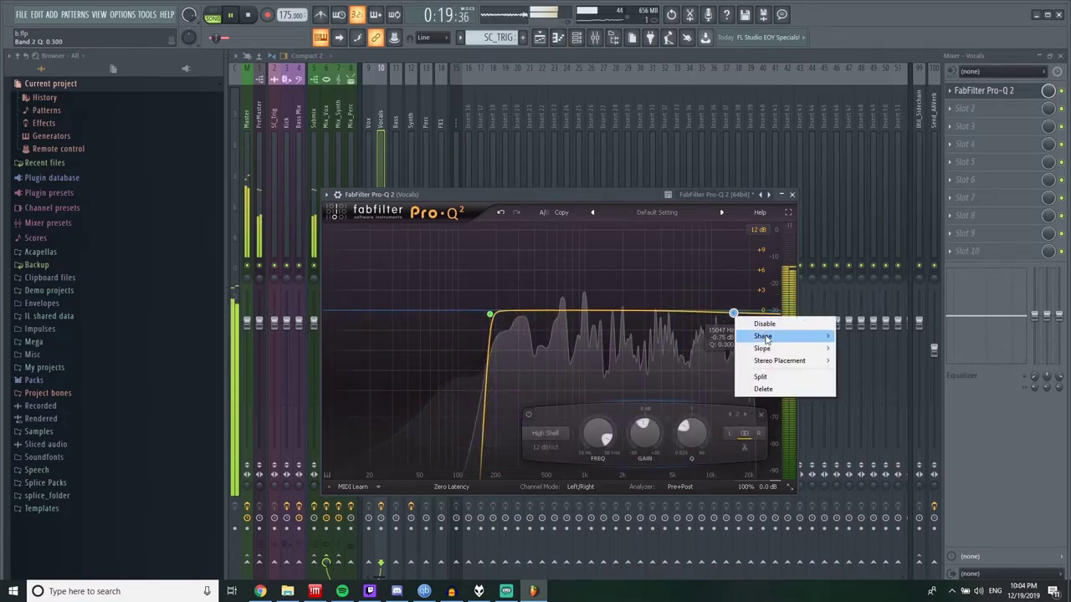
mouse_move(786, 335)
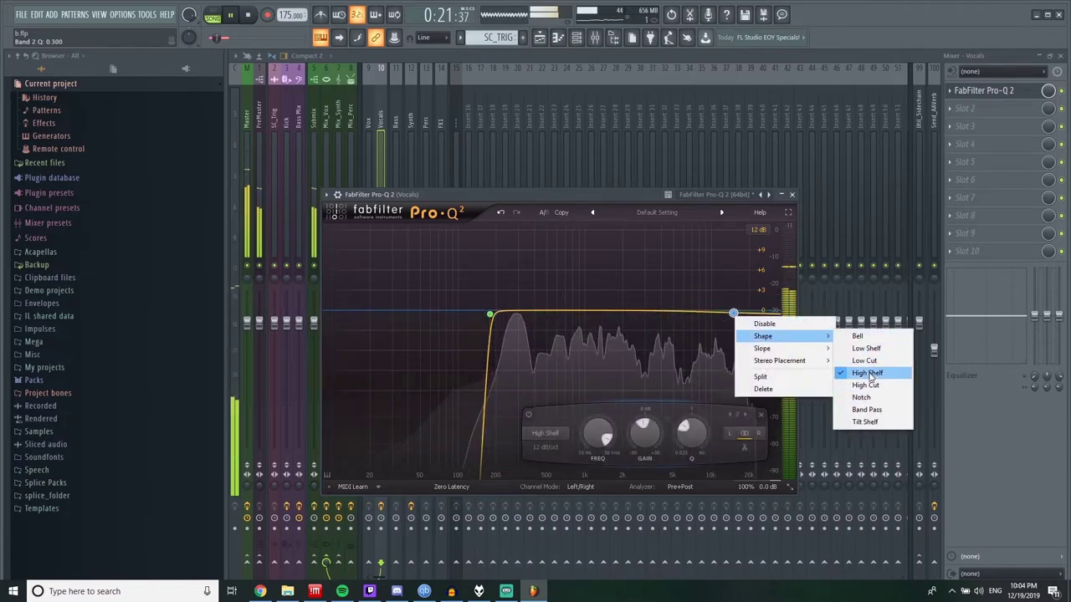
left_click(865, 384)
scroll(735, 377, "up", 7)
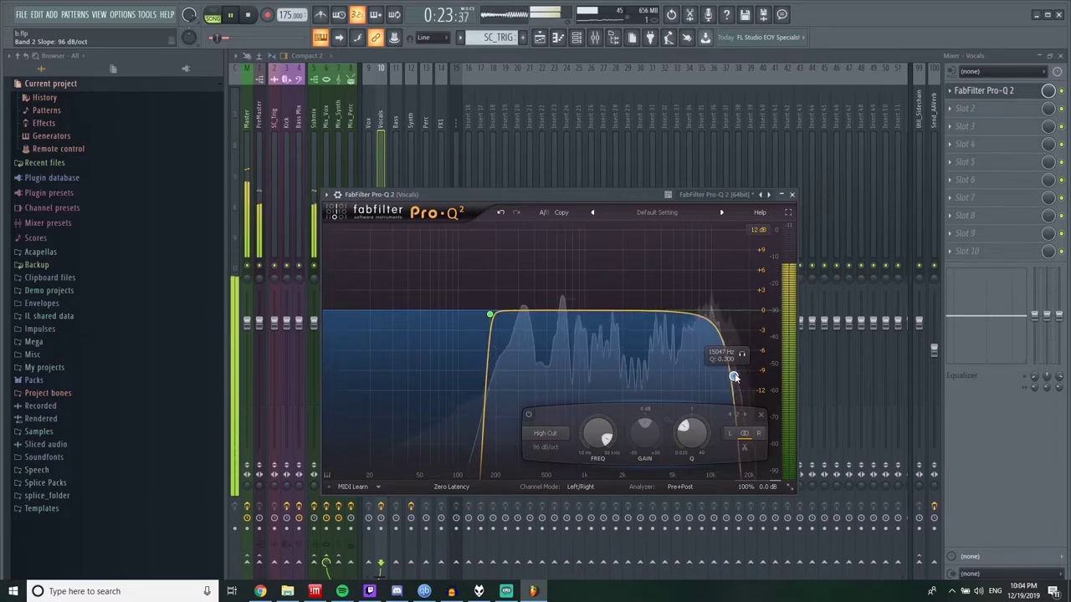
left_click_drag(735, 376, 743, 370)
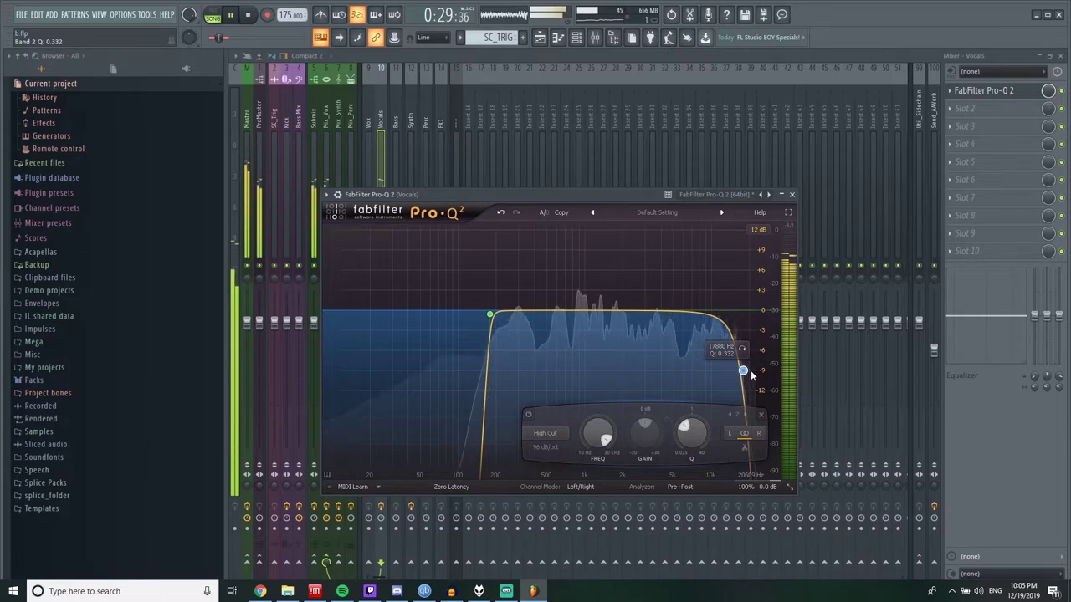
left_click(792, 194)
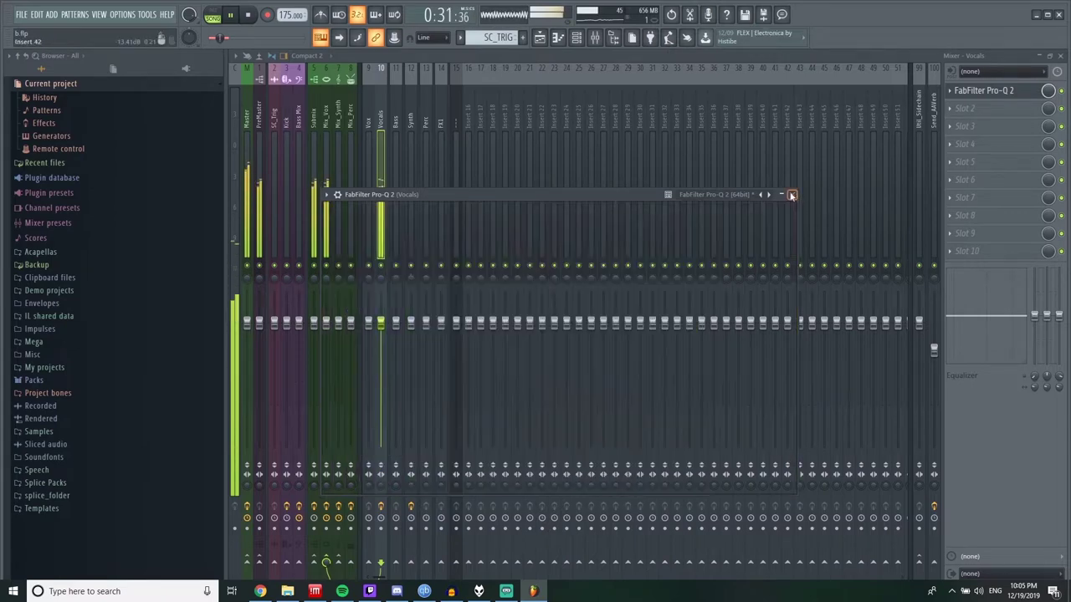
key("space")
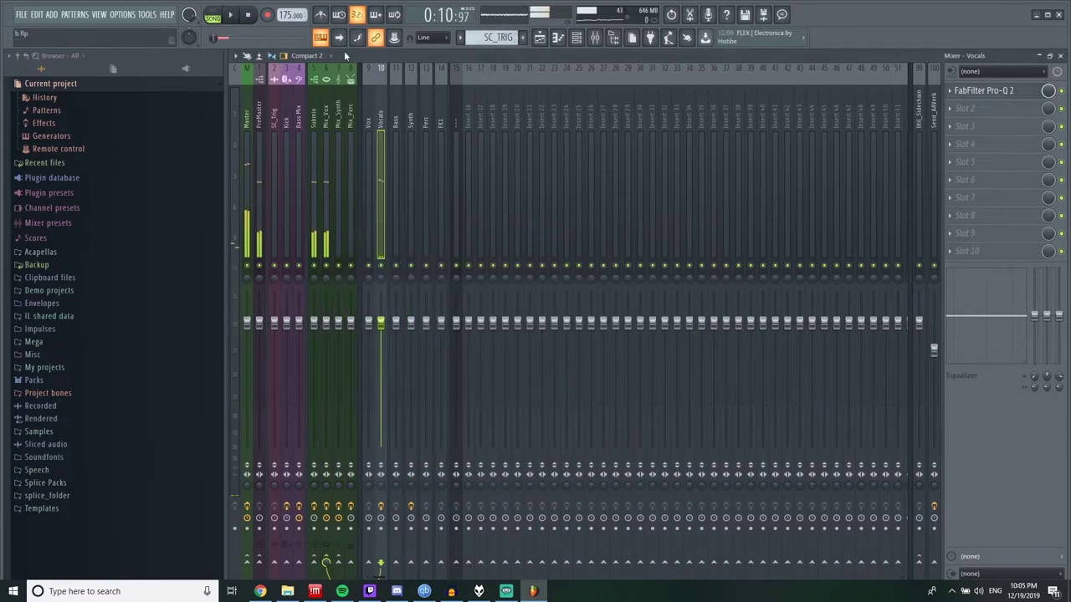
Step: Fit the Sincerely clip in the playlist to the project tempo using a source tempo of 84 BPM
left_click(1060, 56)
left_click(715, 121)
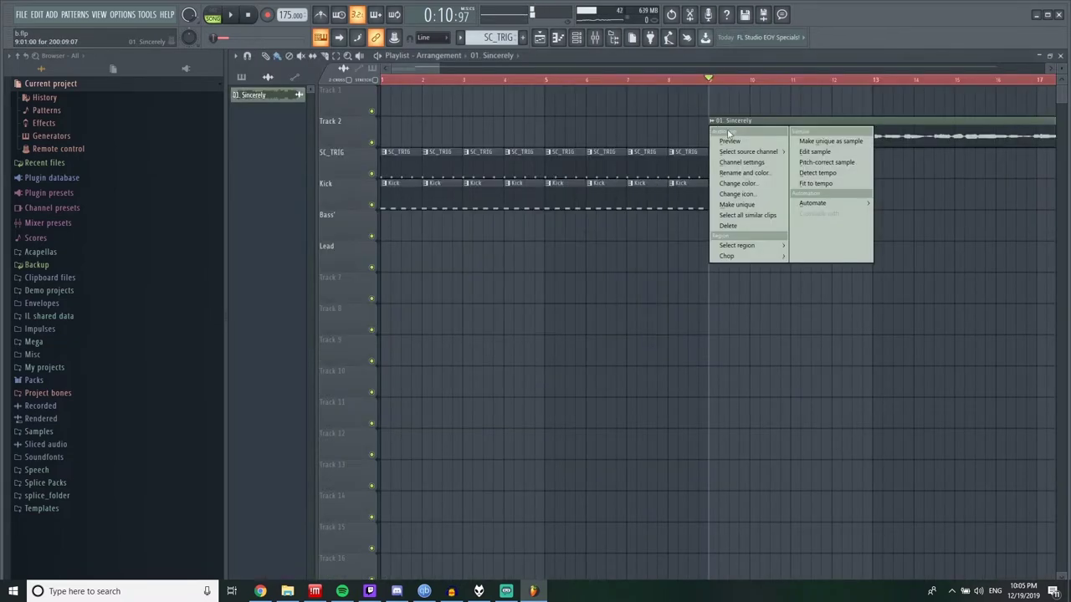
left_click(820, 184)
left_click(544, 409)
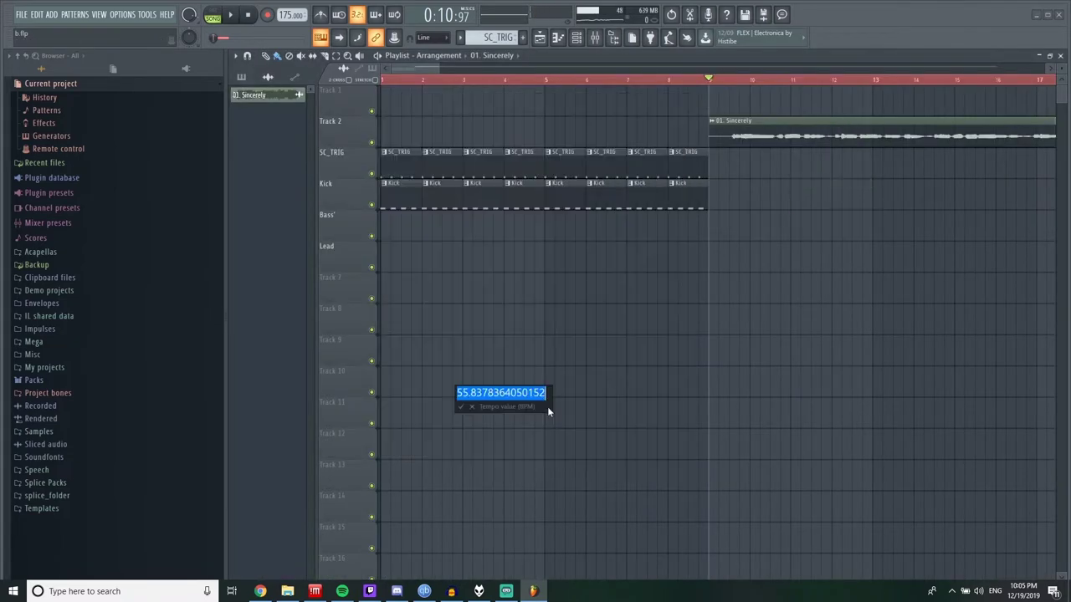
left_click(547, 406)
key("ctrl+a")
key("BackSpace")
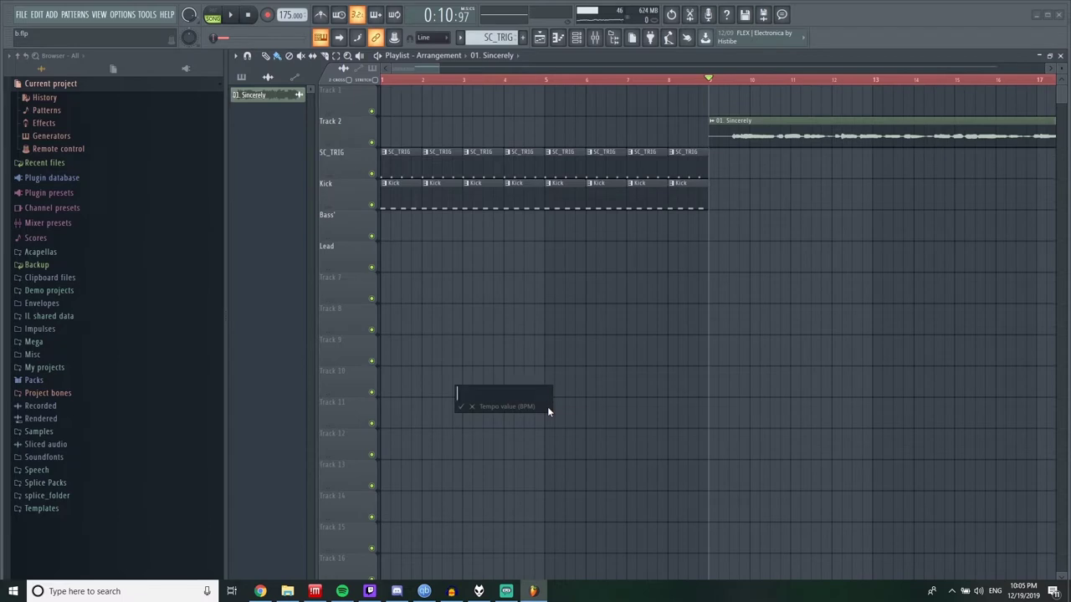
type("84")
key("Return")
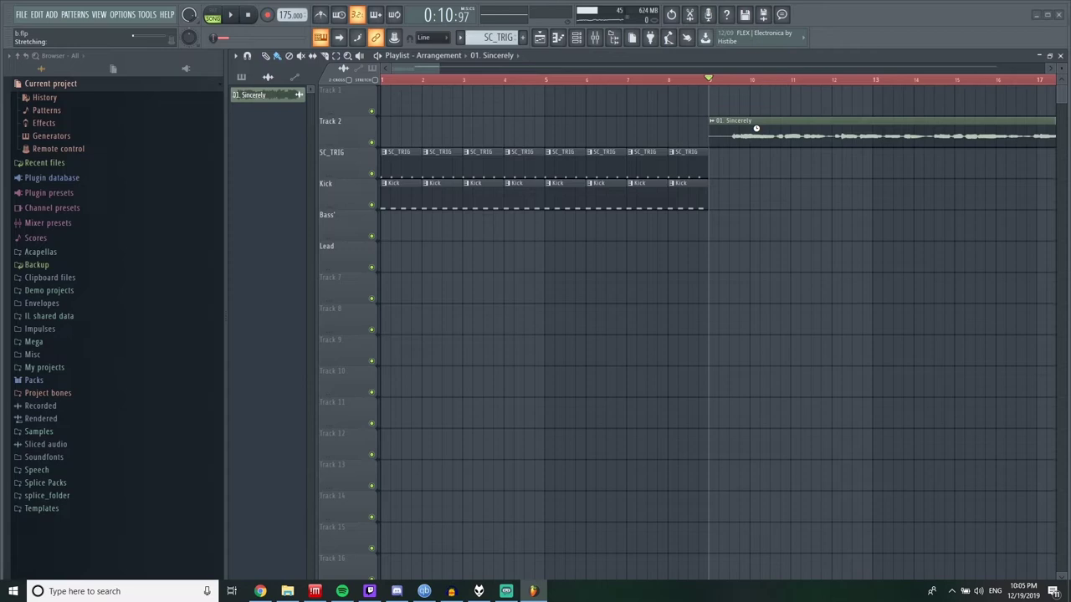
Step: Play the stretched vocals briefly, then shift all playlist clips four bars later so the drum patterns start at bar 5
key("space")
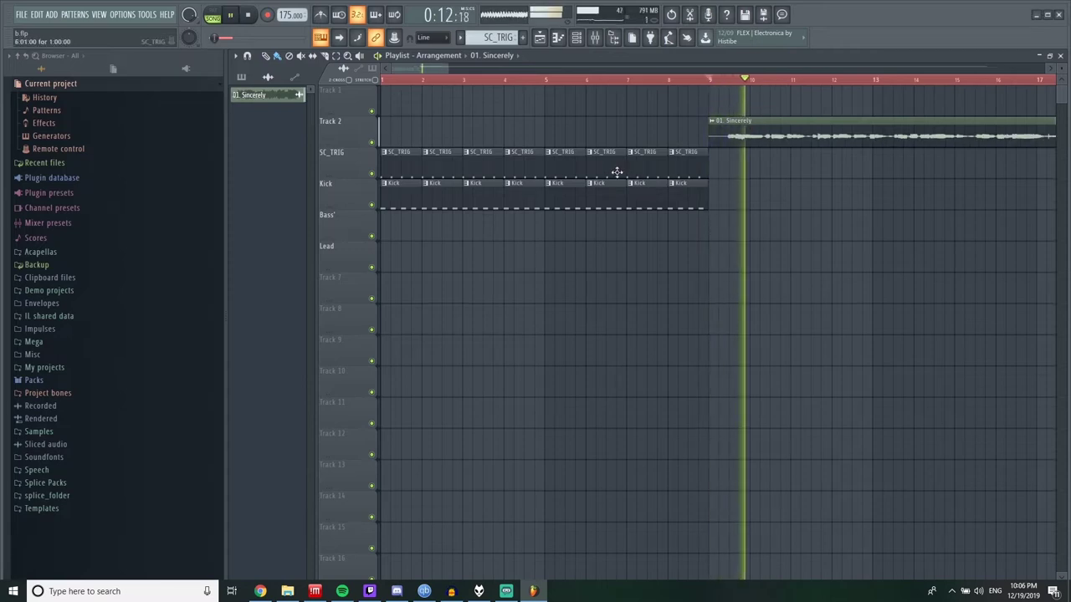
key("space")
key("ctrl+a")
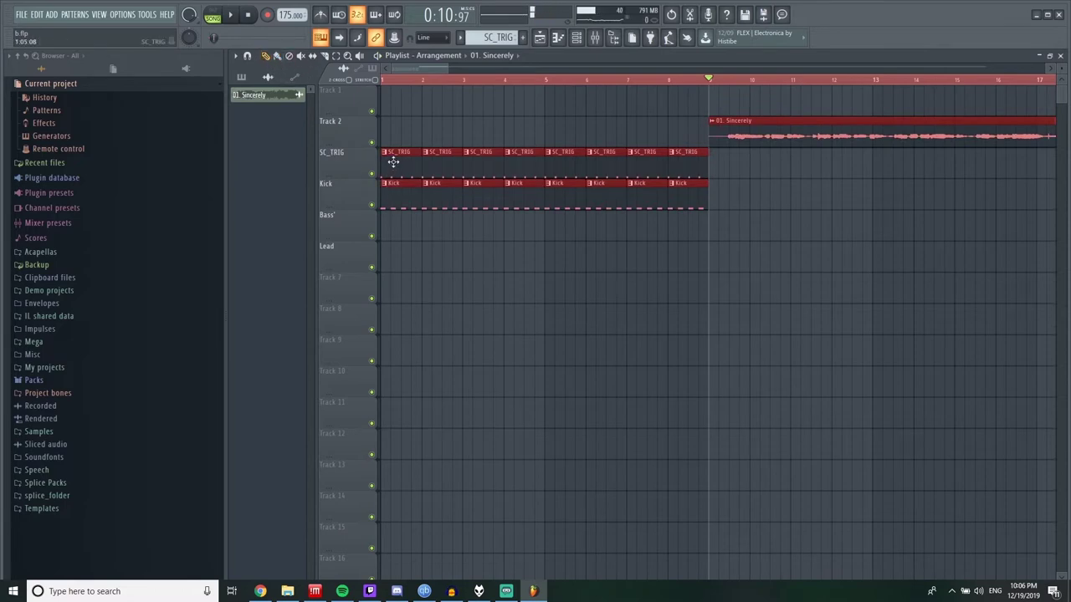
left_click_drag(390, 159, 558, 182)
key("ctrl+d")
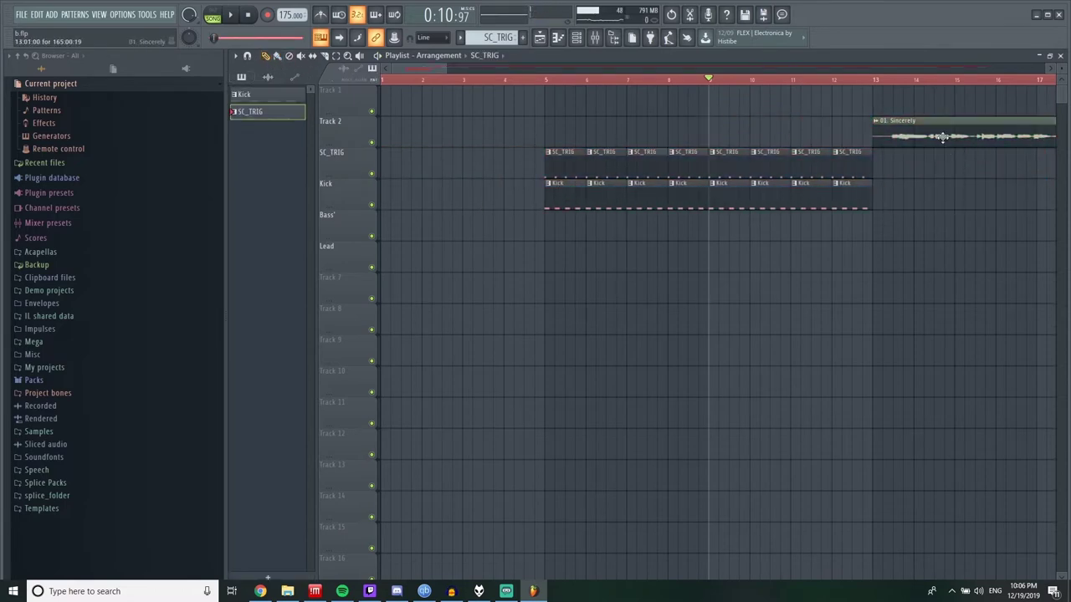
Step: Move the Sincerely clip to start about a third into bar 4 with snapping set to none, and play the alignment with the kick
left_click_drag(943, 137, 585, 136)
left_click(426, 36)
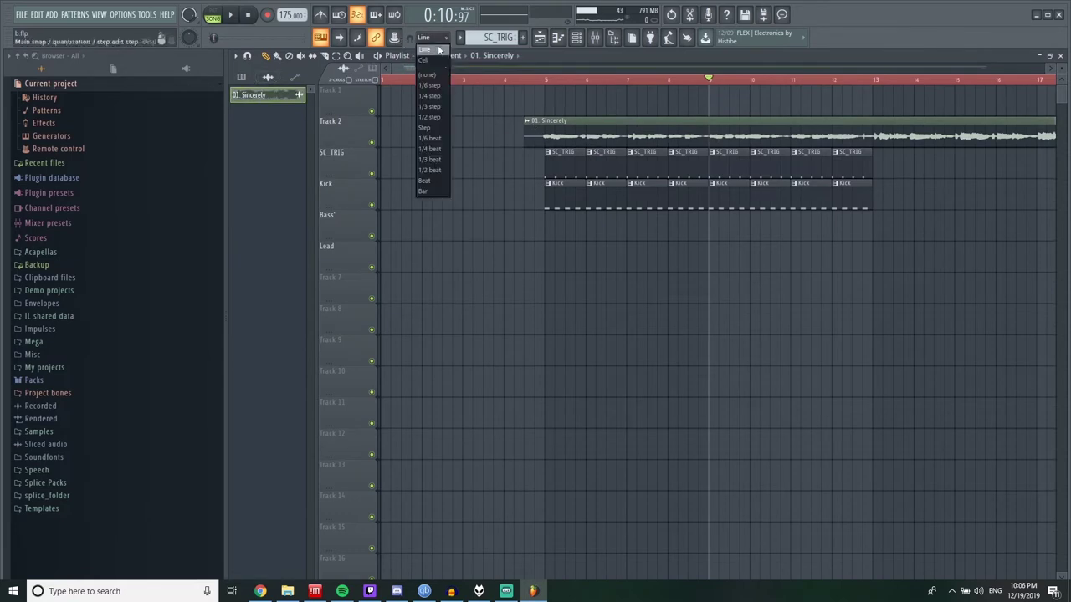
left_click(428, 75)
scroll(499, 142, "up", 3)
left_click_drag(723, 132, 700, 132)
left_click(597, 80)
key("space")
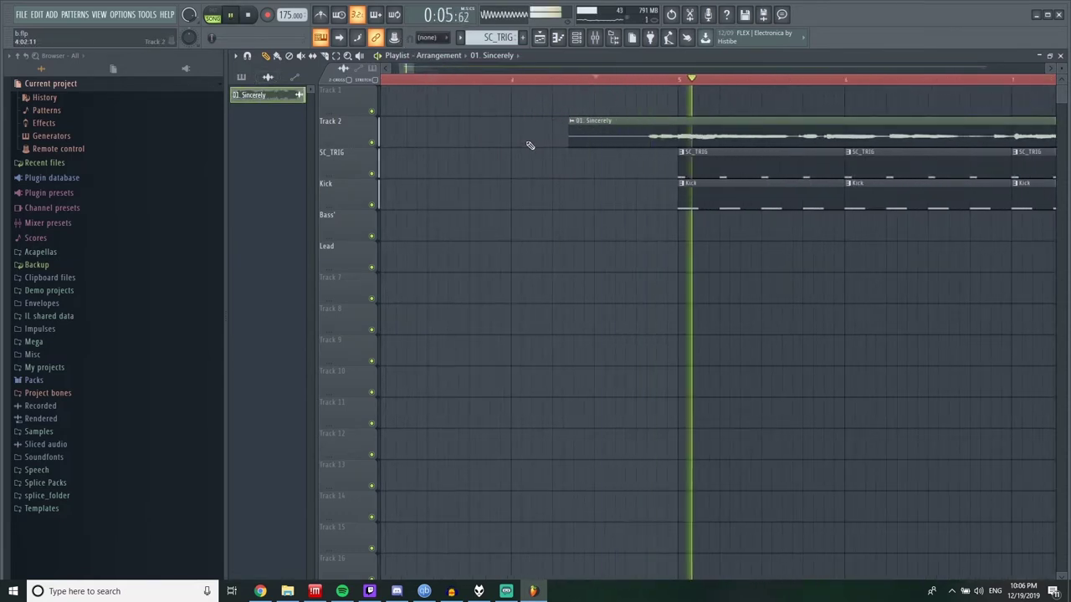
Step: Remove the kick clip in bar 12, stop playback and set the playlist snapping to Line
scroll(541, 163, "down", 5)
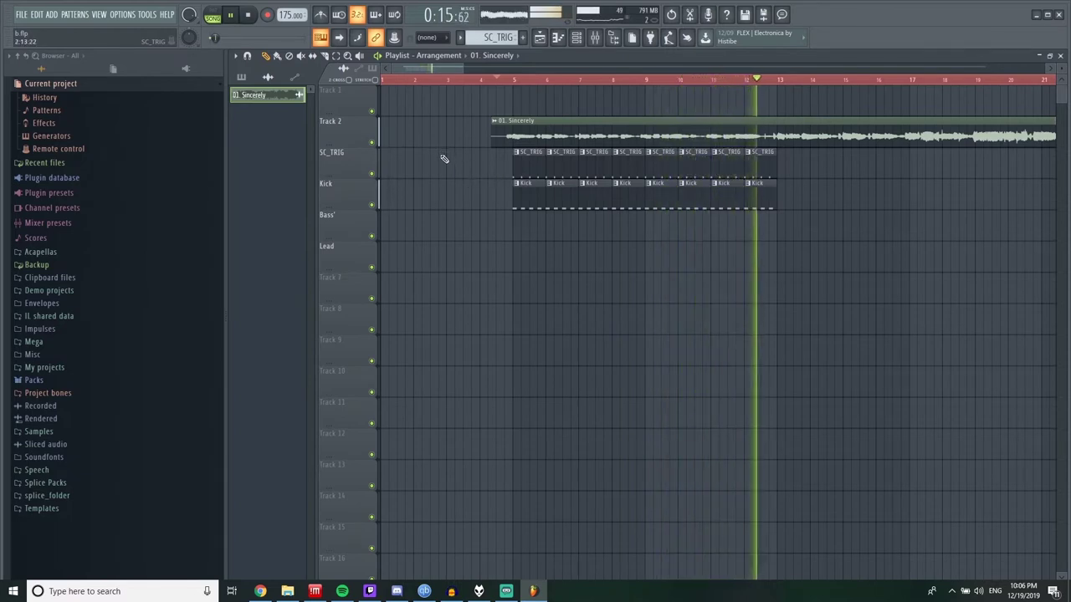
right_click(754, 188)
key("space")
left_click(531, 186)
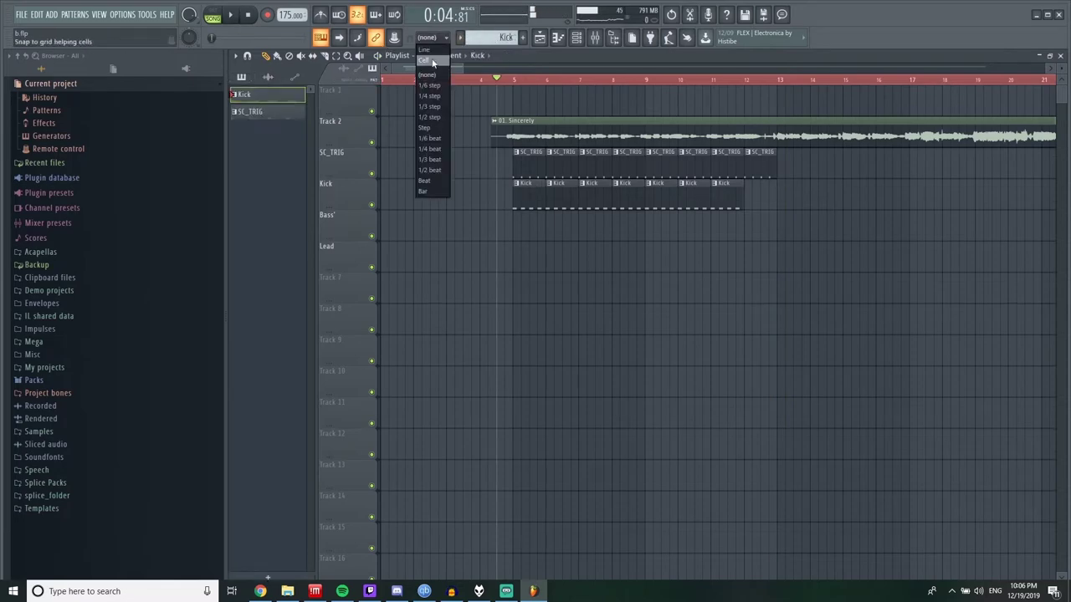
left_click(432, 77)
left_click(431, 38)
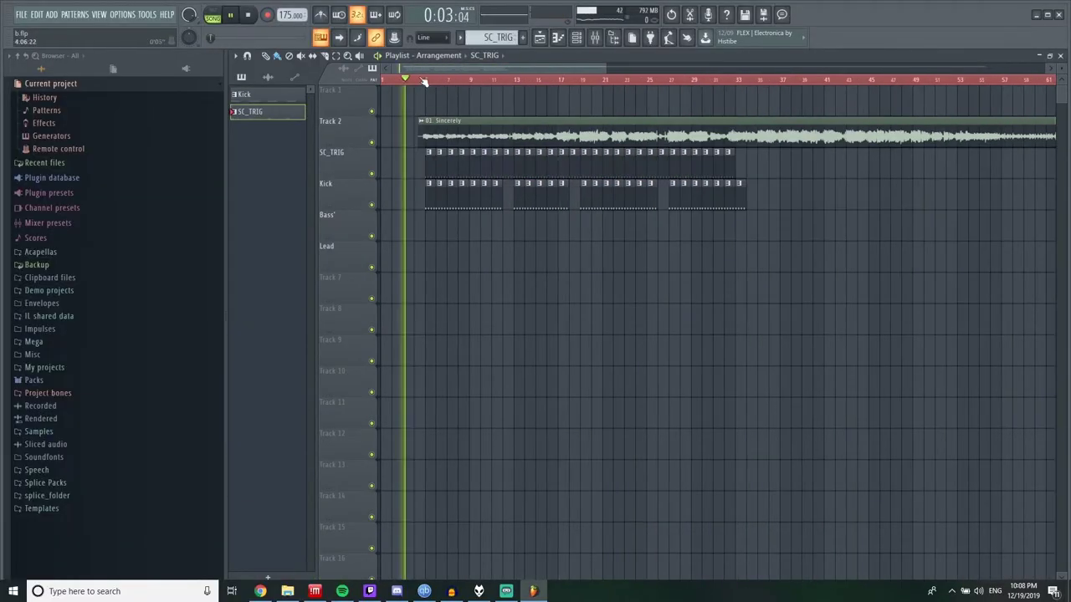
Step: Play the arrangement and remove the kick clips in bar 17 and in bars 31 to 33
key("space")
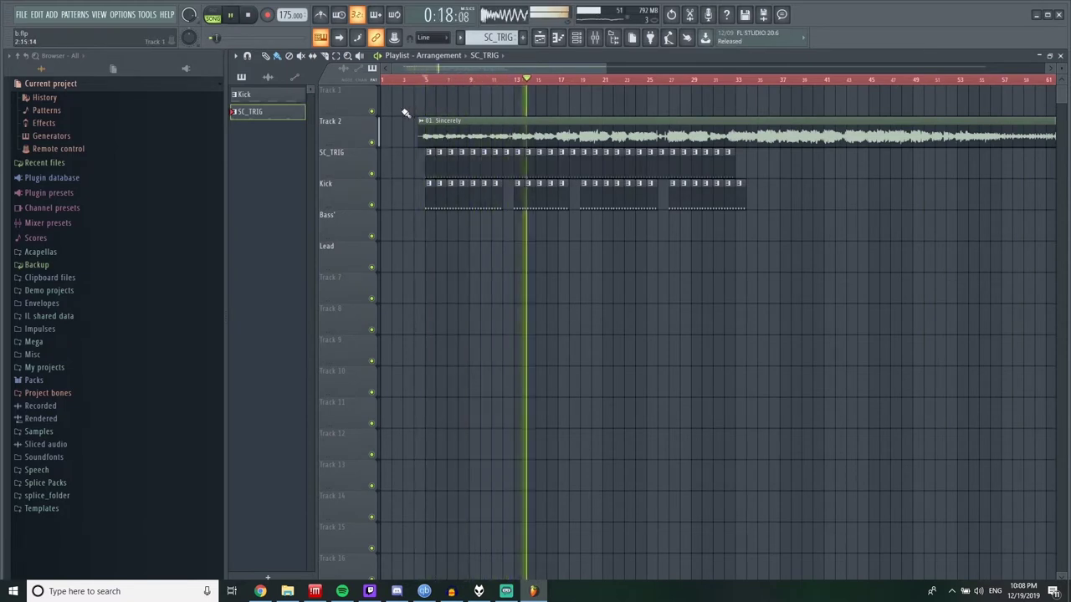
right_click(561, 193)
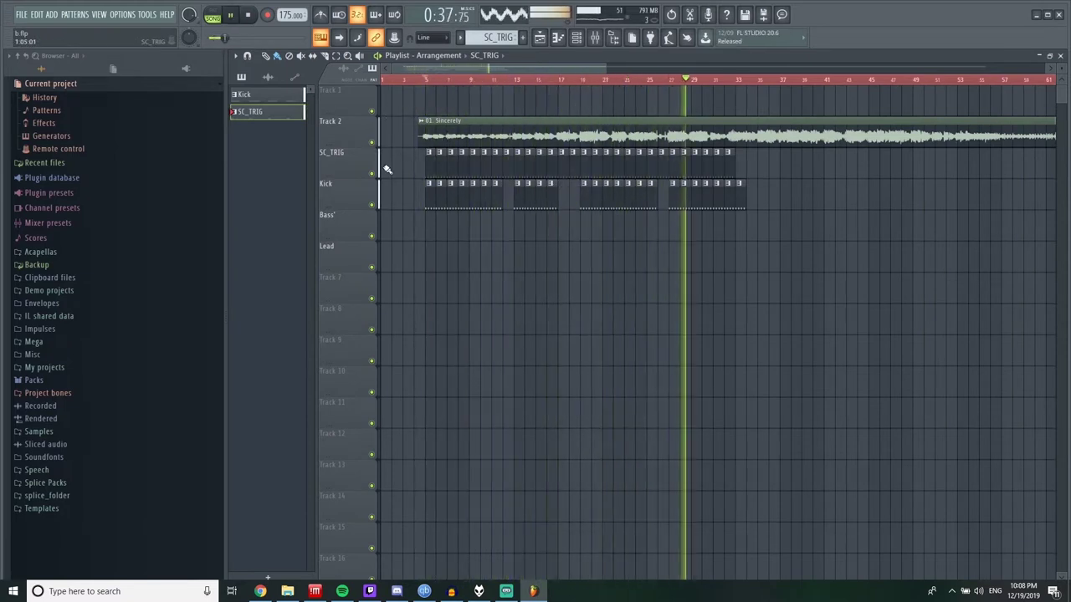
right_click(717, 194)
right_click(728, 194)
right_click(739, 194)
Step: Paint kick clips from bar 35 through bar 48, leaving bar 42 empty, and extend the SC_TRIG clips through bar 53
left_click(706, 194)
left_click_drag(741, 194, 814, 194)
right_click(741, 194)
right_click(751, 194)
left_click(817, 198)
left_click_drag(740, 163, 963, 163)
left_click_drag(828, 194, 909, 196)
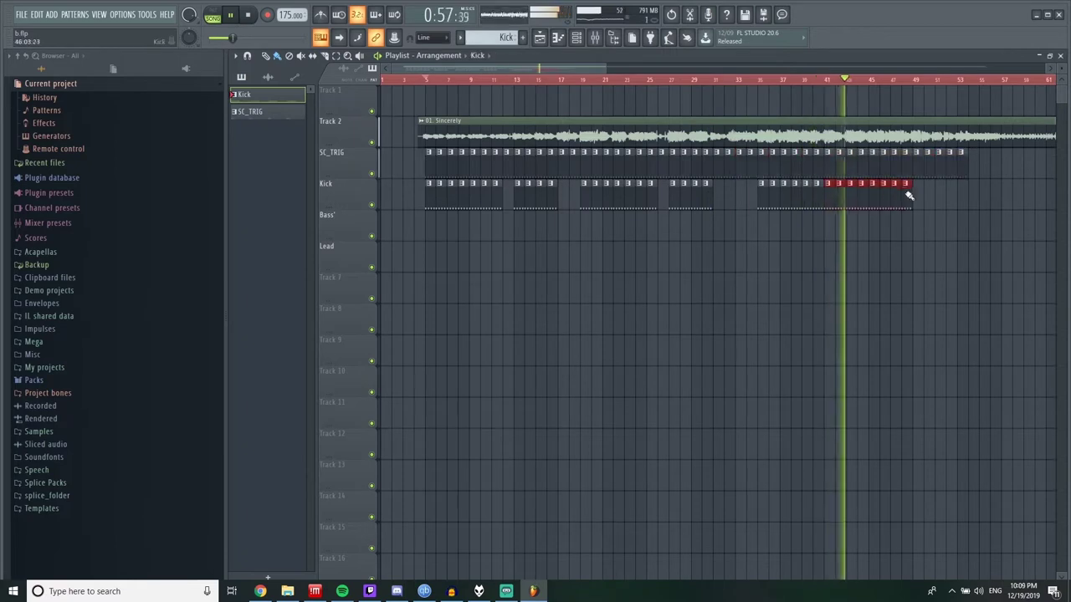
right_click(839, 194)
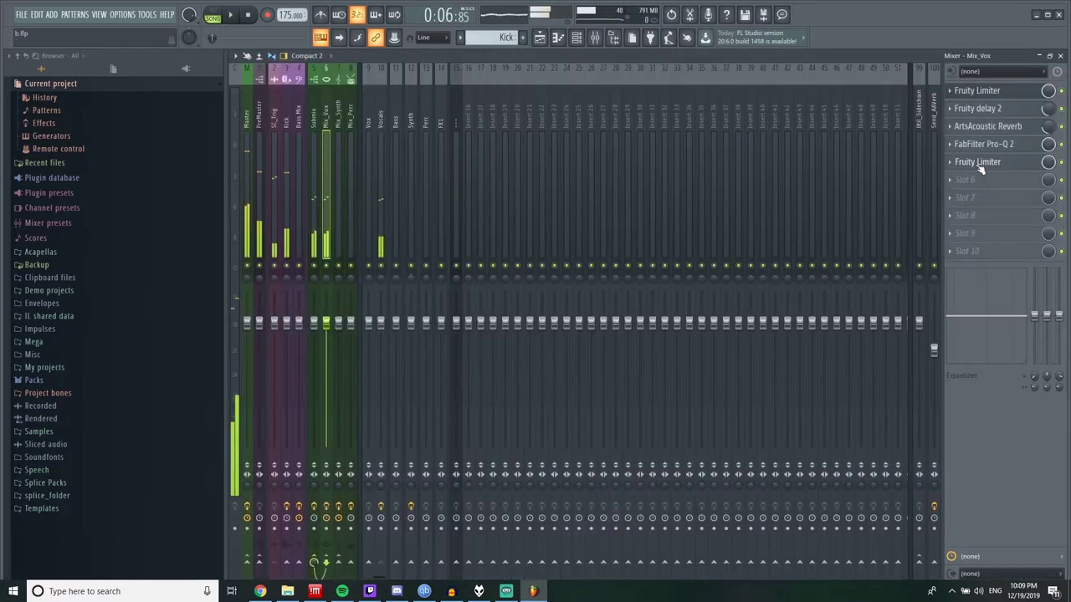
Step: Adjust the threshold and set a 5.1:1 ratio in Mix_Vox's last Fruity Limiter, then boost the vocals' upper mids in FabFilter Pro-Q 2
left_click(979, 163)
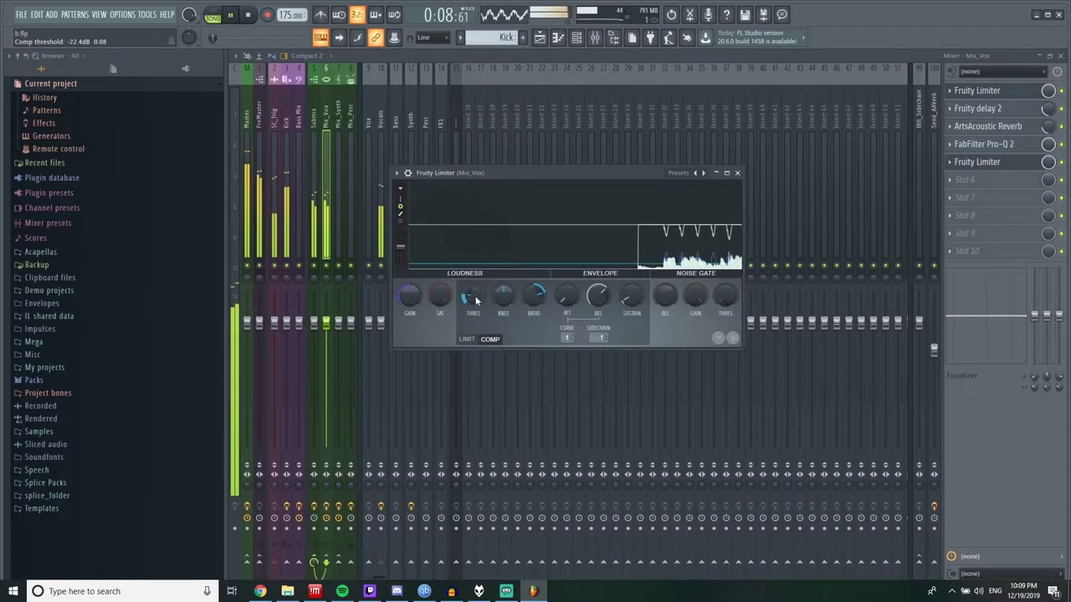
scroll(536, 304, "up", 3)
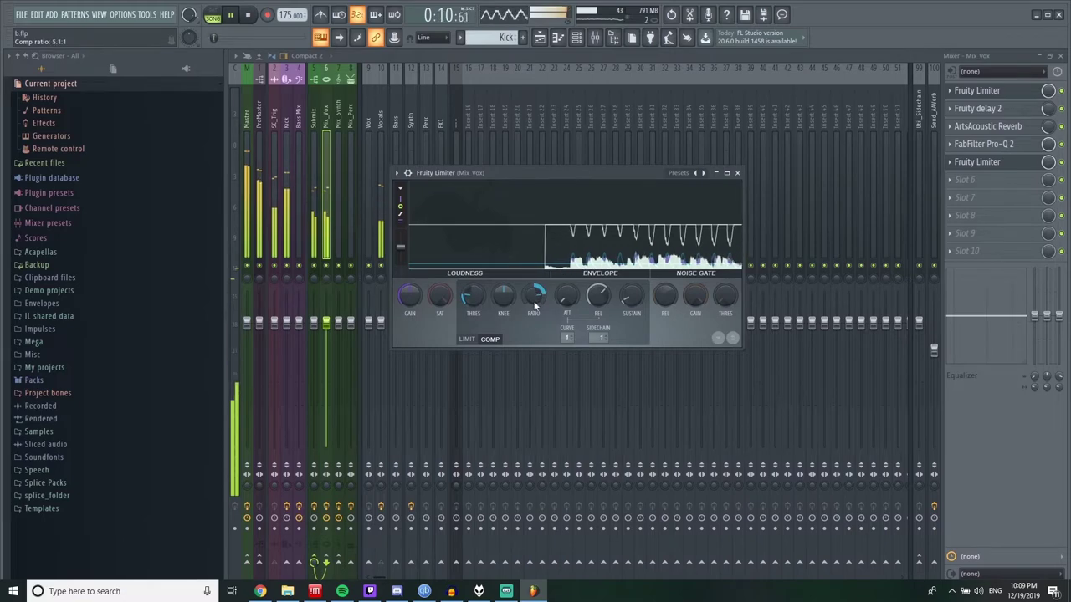
left_click(737, 172)
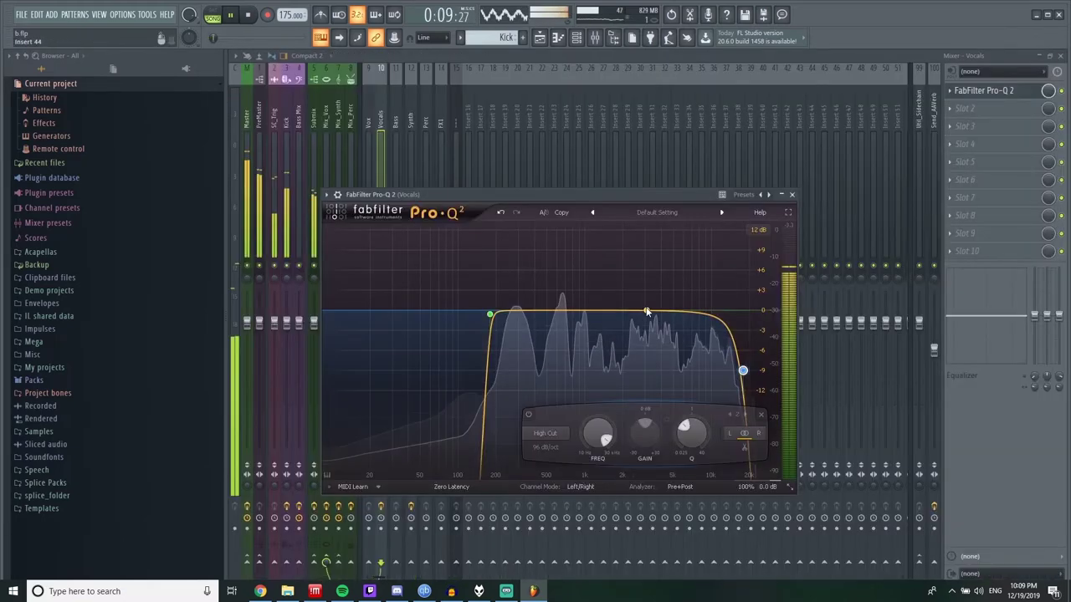
left_click_drag(645, 302, 672, 255)
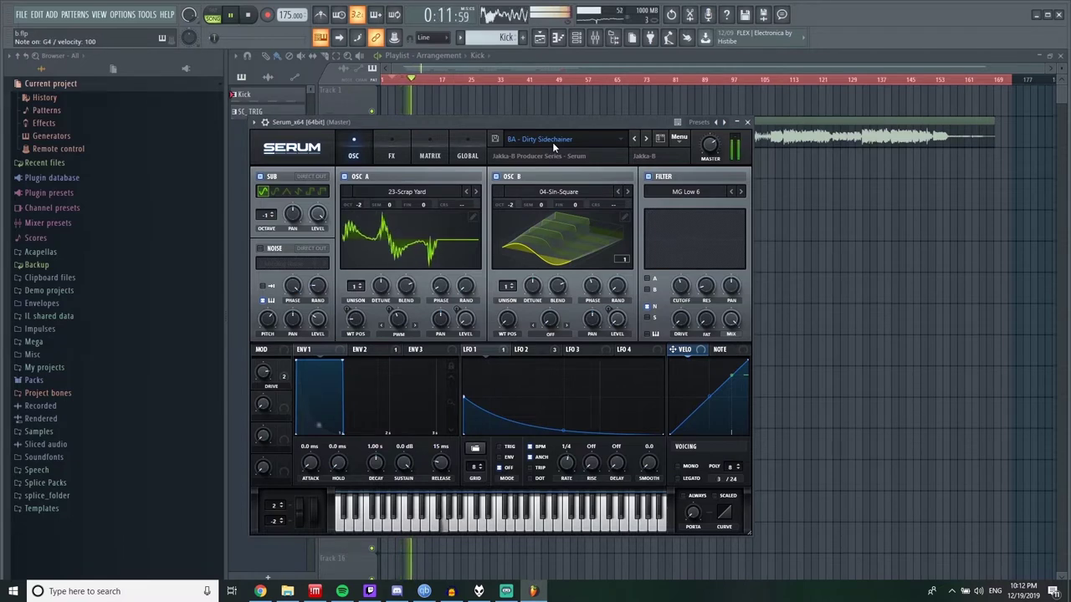
Step: Stop playback and audition Serum's bass presets from BA - Dirty Sidechainer onward past BA - Harder Psy
key("space")
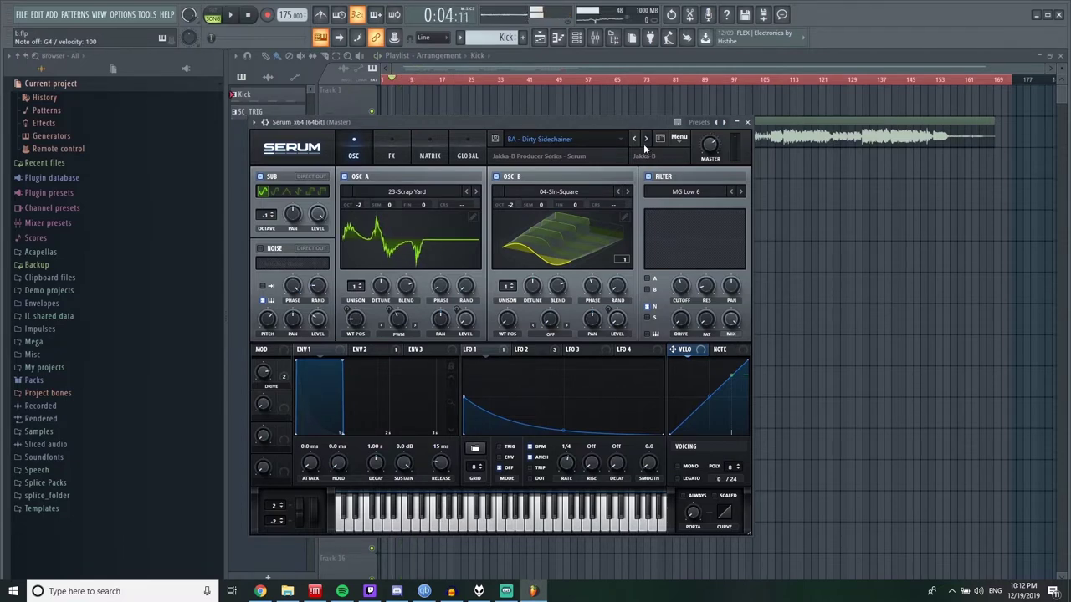
left_click(645, 139)
left_click(645, 139)
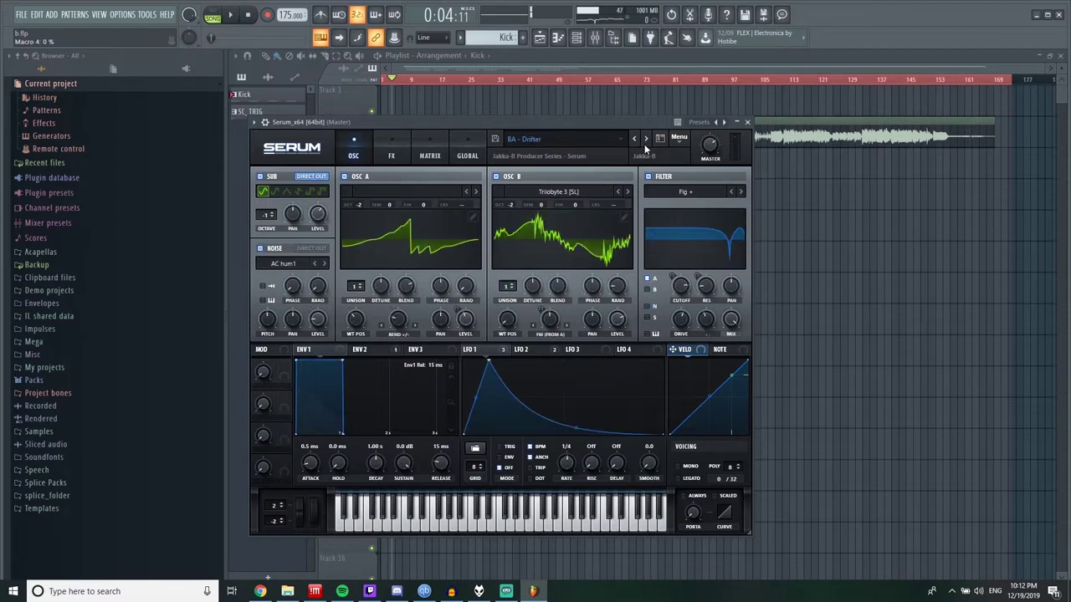
left_click(645, 139)
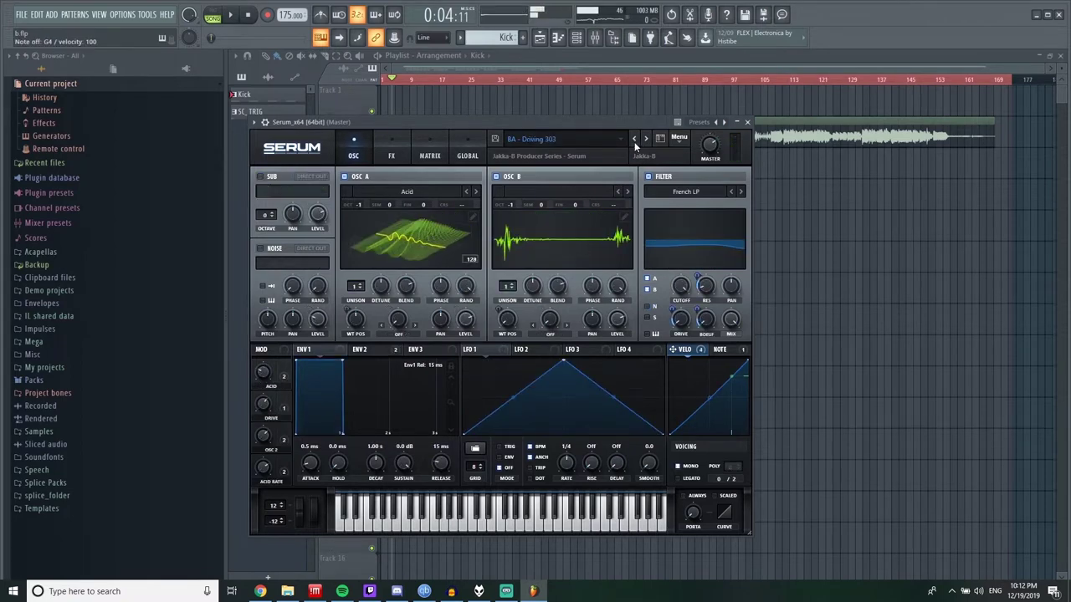
left_click(634, 140)
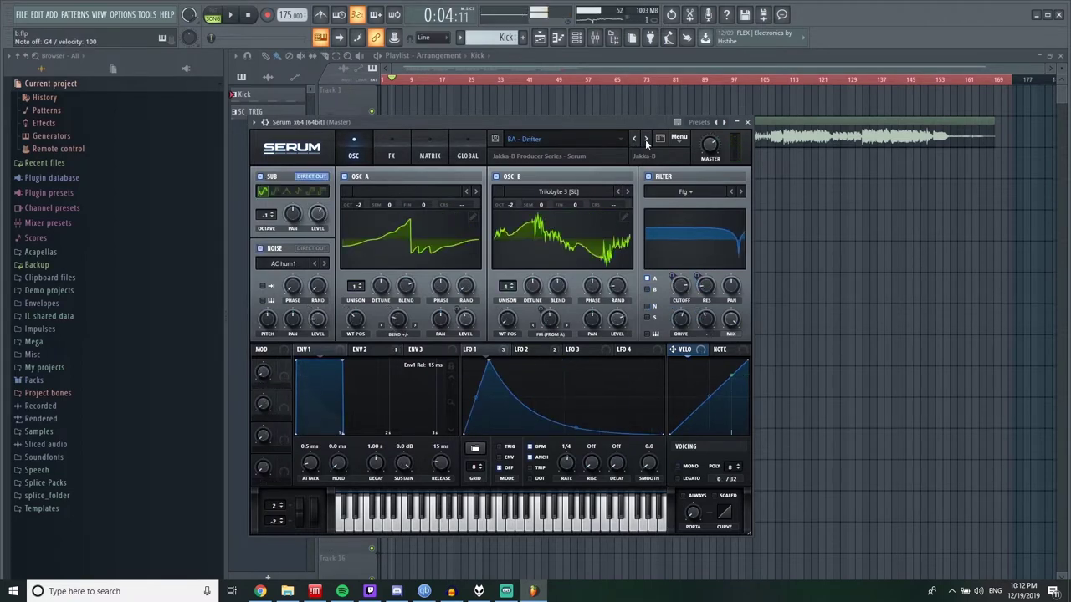
left_click(645, 139)
left_click(645, 138)
left_click(645, 139)
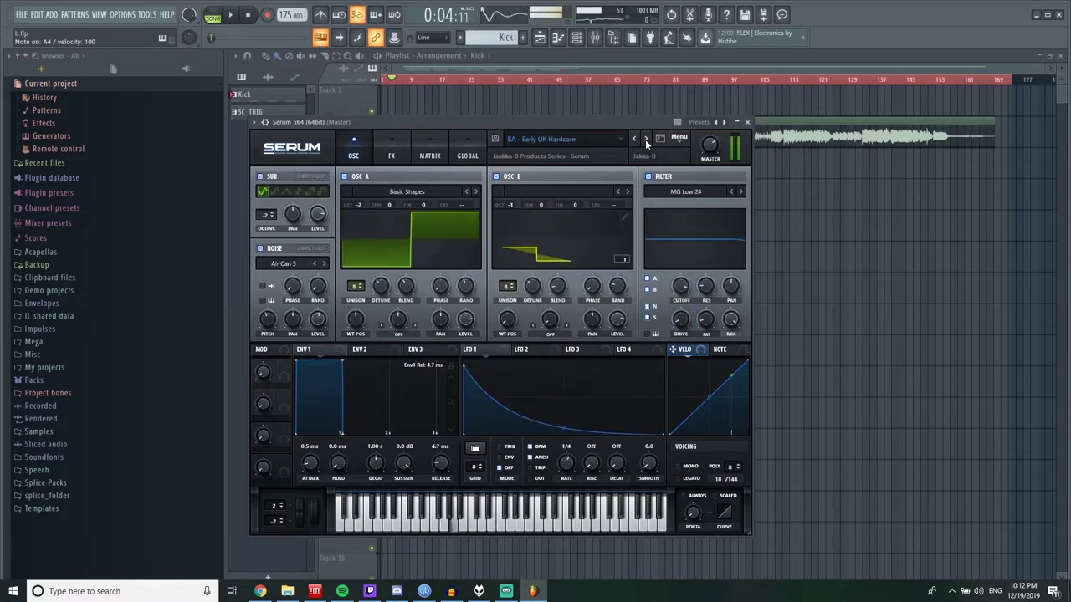
left_click(645, 139)
left_click(645, 139)
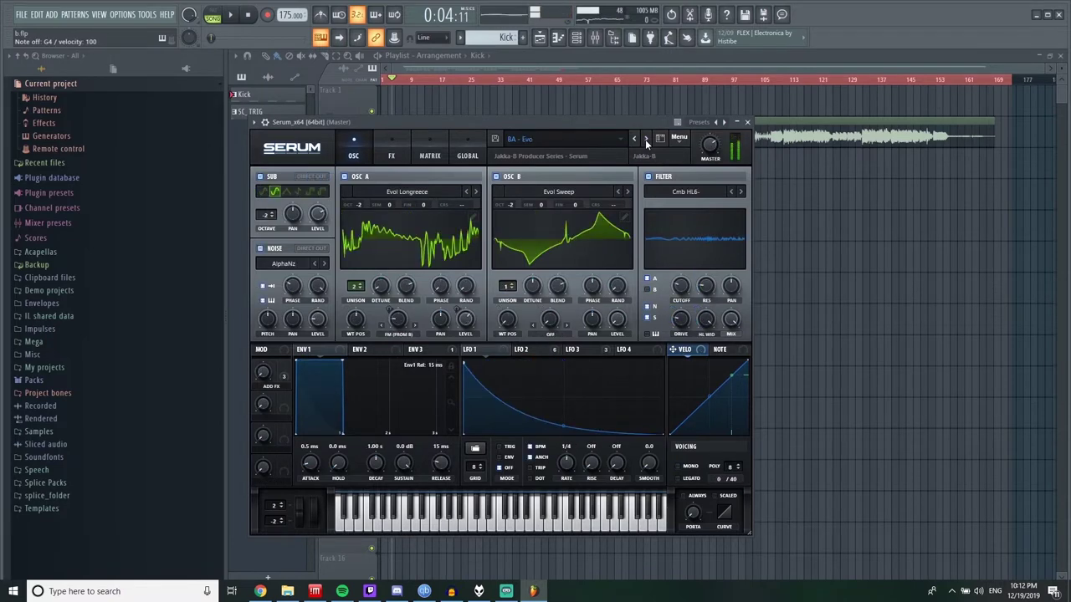
left_click(644, 139)
left_click(645, 138)
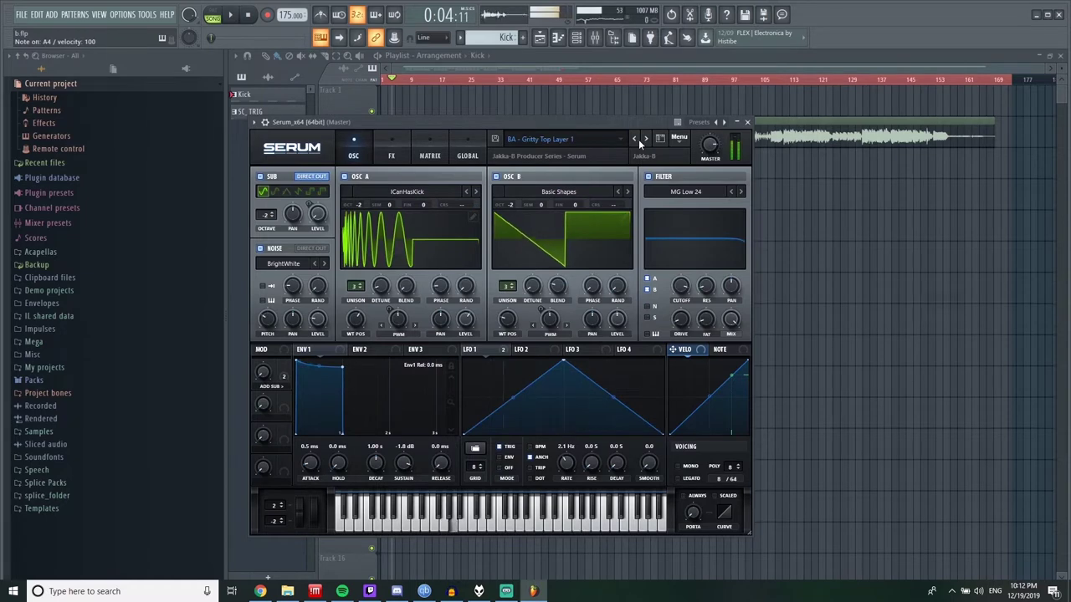
left_click(645, 140)
left_click(645, 140)
left_click(645, 140)
left_click(645, 140)
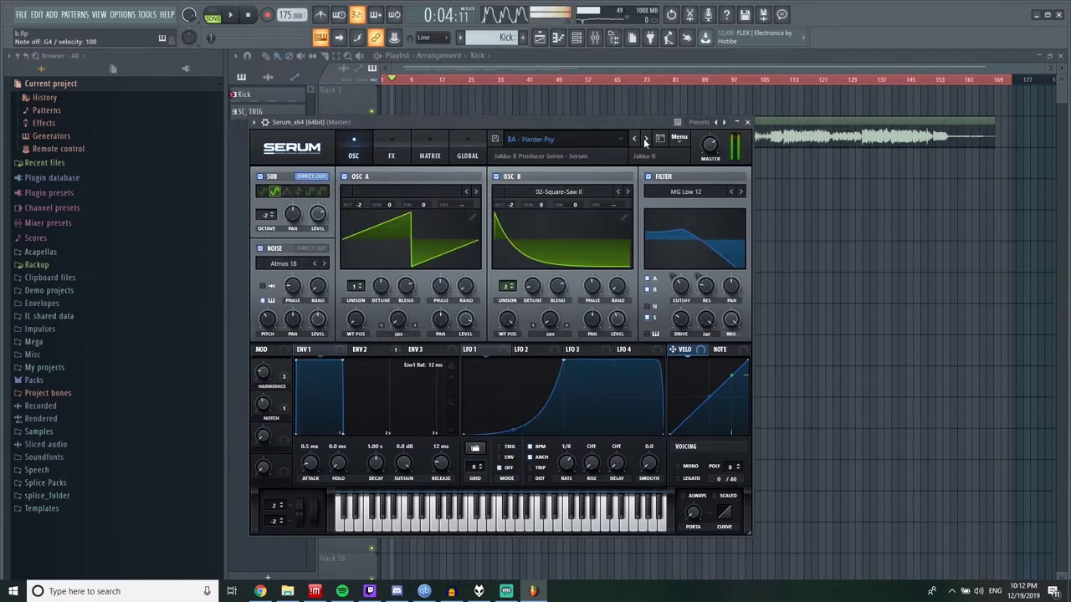
left_click(645, 140)
left_click(645, 140)
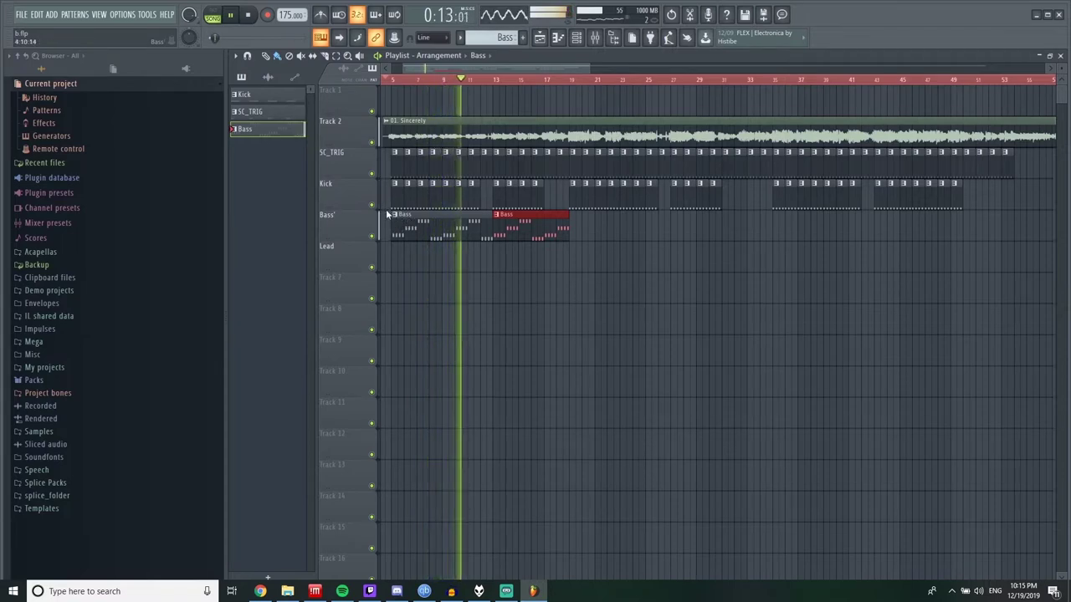
Step: Check the Bass track's level in the mixer during playback, then close the mixer
key("F9")
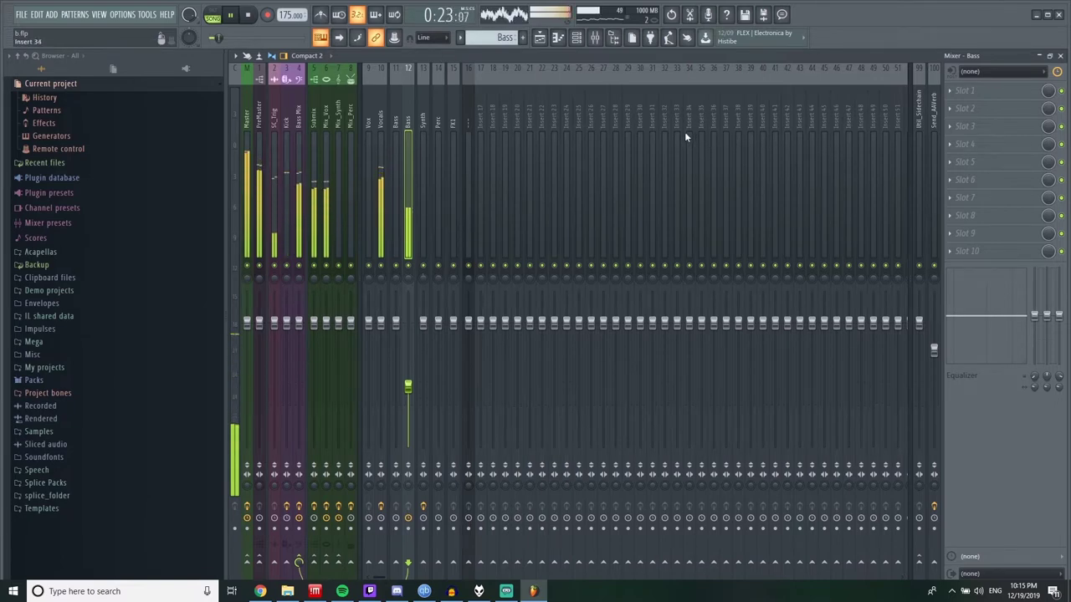
left_click(1061, 56)
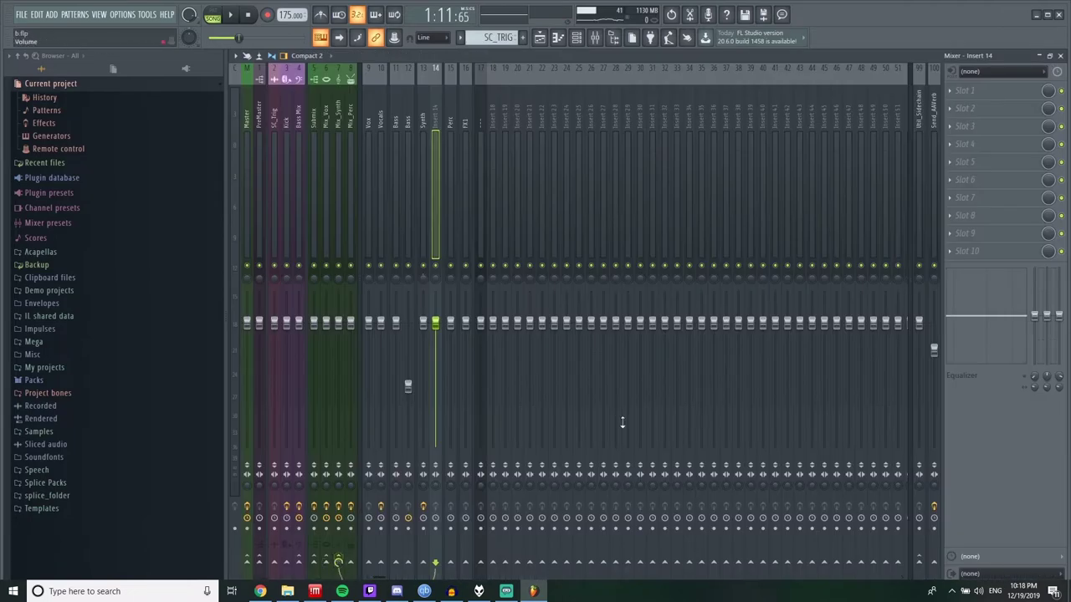
left_click(1060, 56)
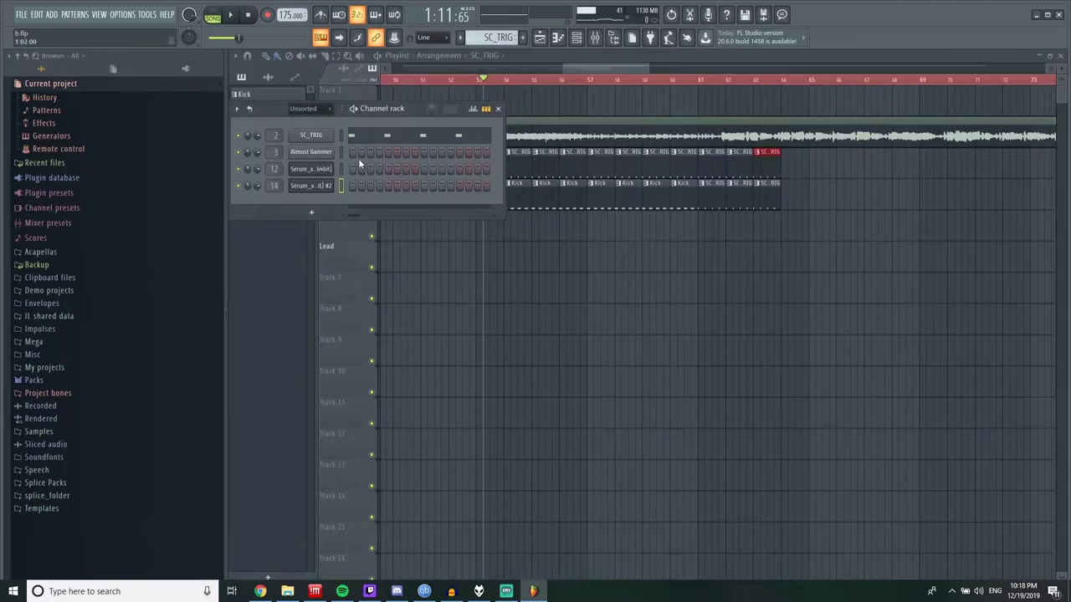
Step: Open the second Serum instance and route LFO 2 to the master tuning in its modulation matrix with a slightly negative amount
left_click(325, 185)
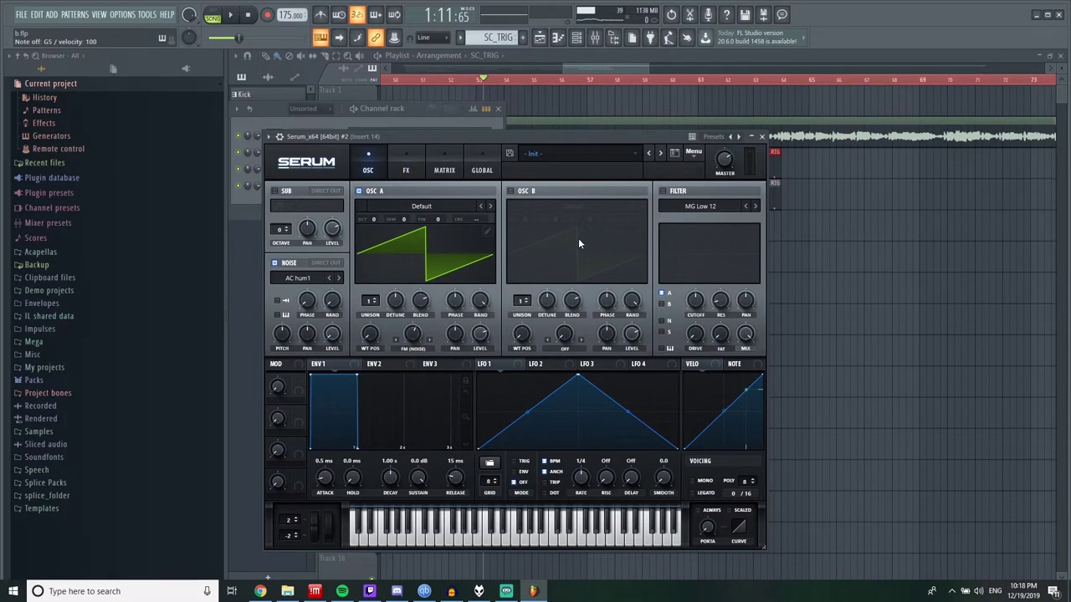
left_click(543, 364)
left_click(444, 170)
left_click(292, 205)
left_click(297, 235)
left_click(496, 205)
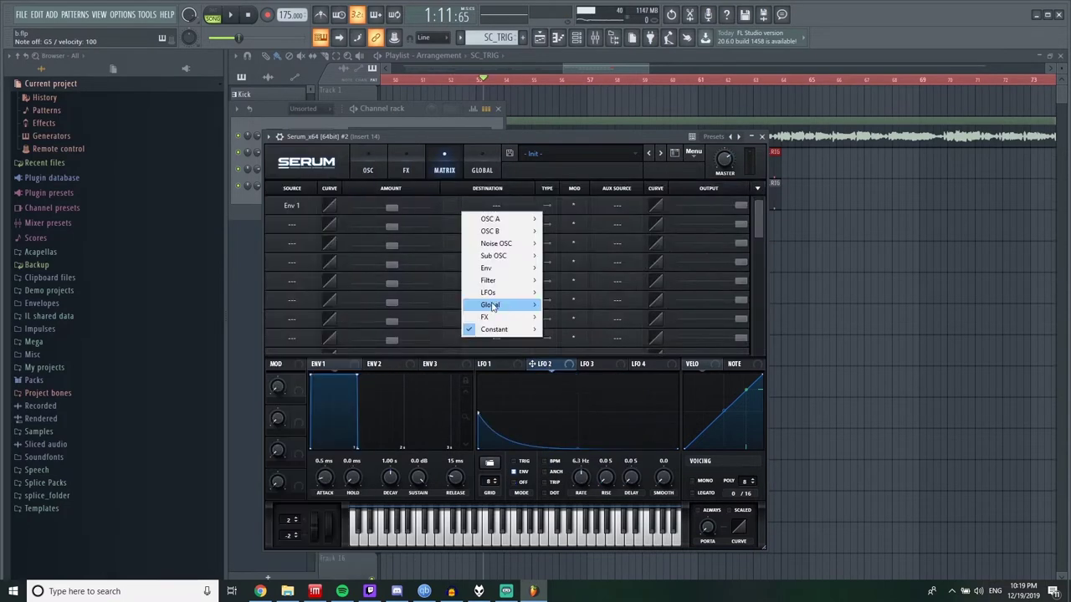
left_click(577, 322)
left_click_drag(391, 208, 382, 208)
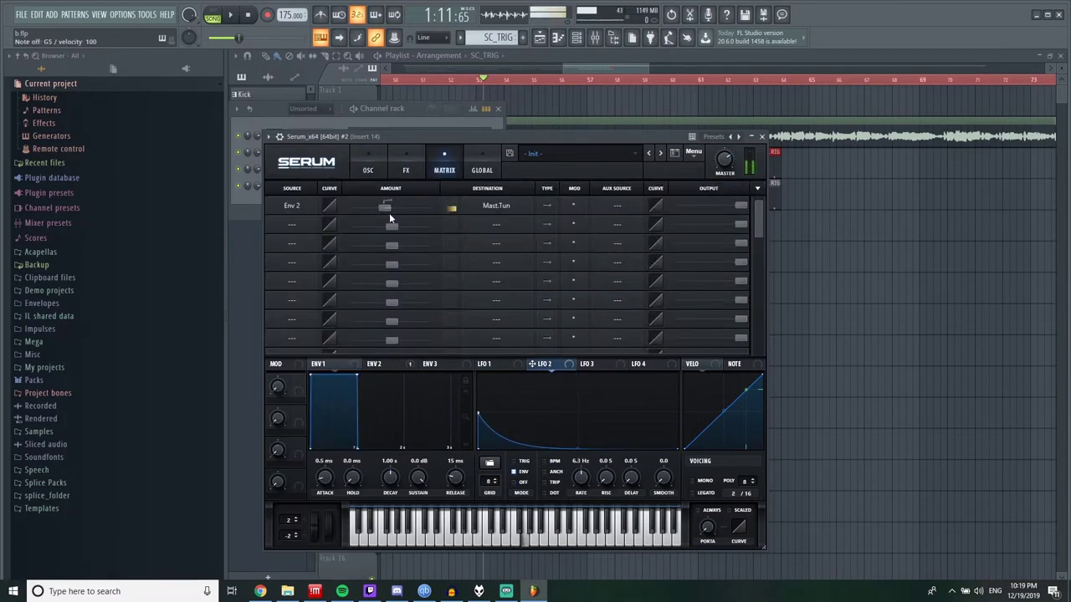
left_click(292, 205)
left_click(297, 294)
left_click(522, 156)
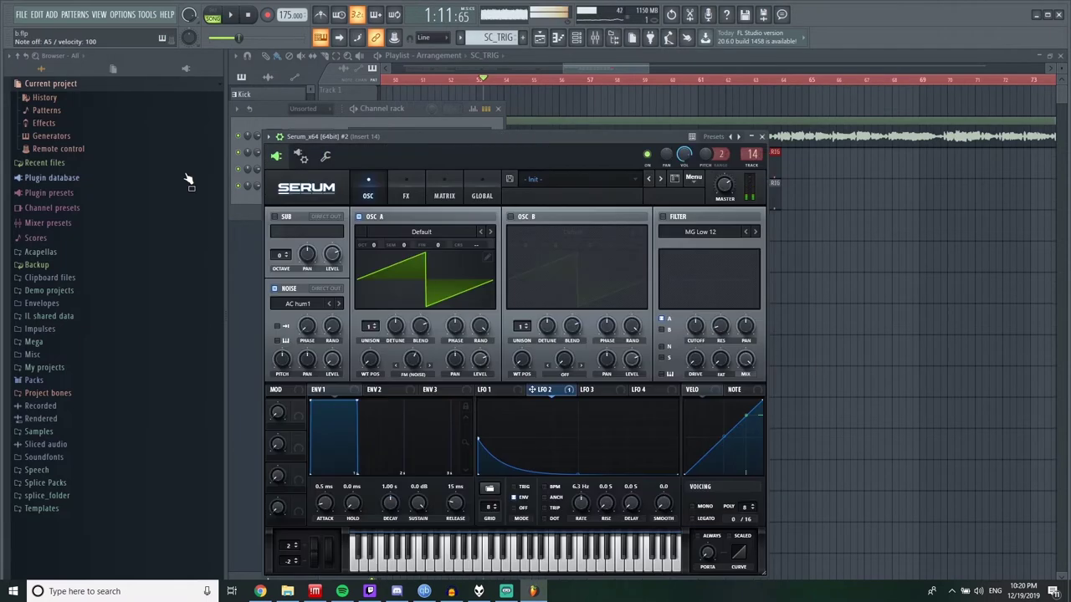
Step: Finish naming mixer insert 14 Lead and name insert 15 LeadVerb
key("Return")
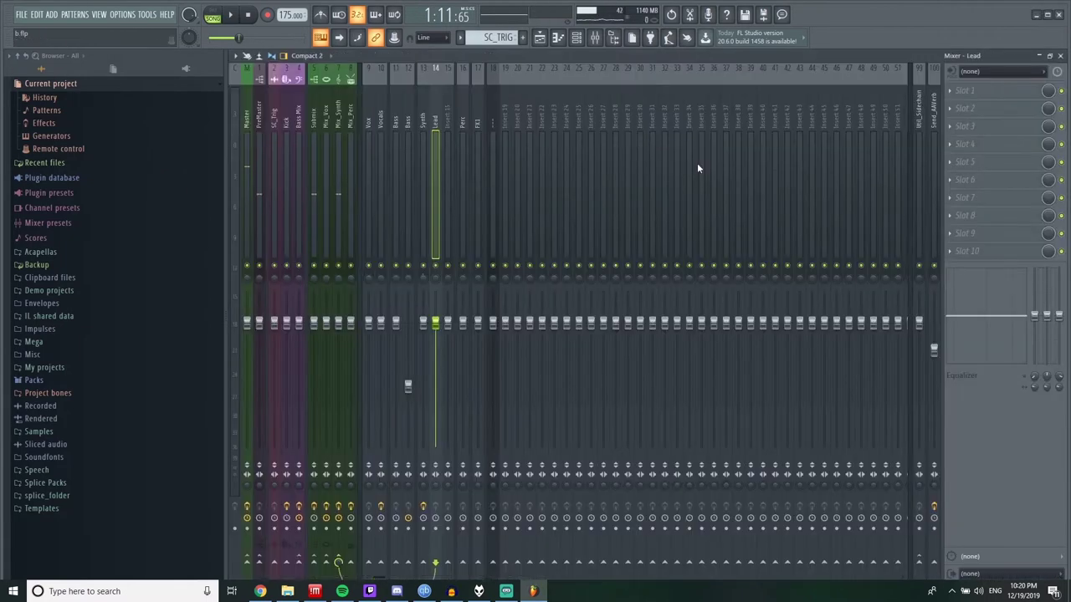
key("Right")
key("F2")
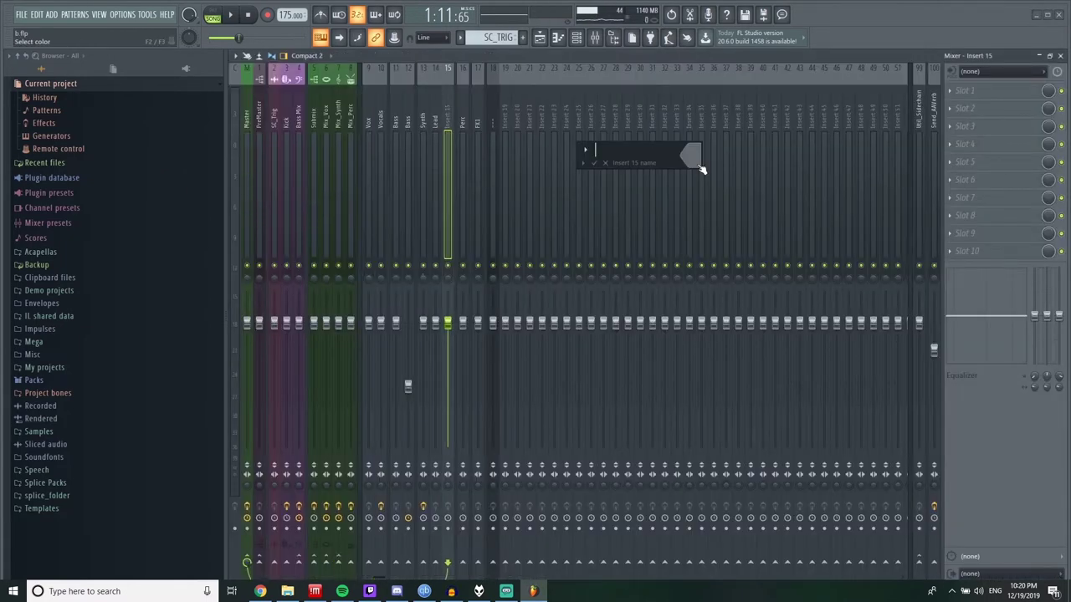
type("LeadVerb")
key("Return")
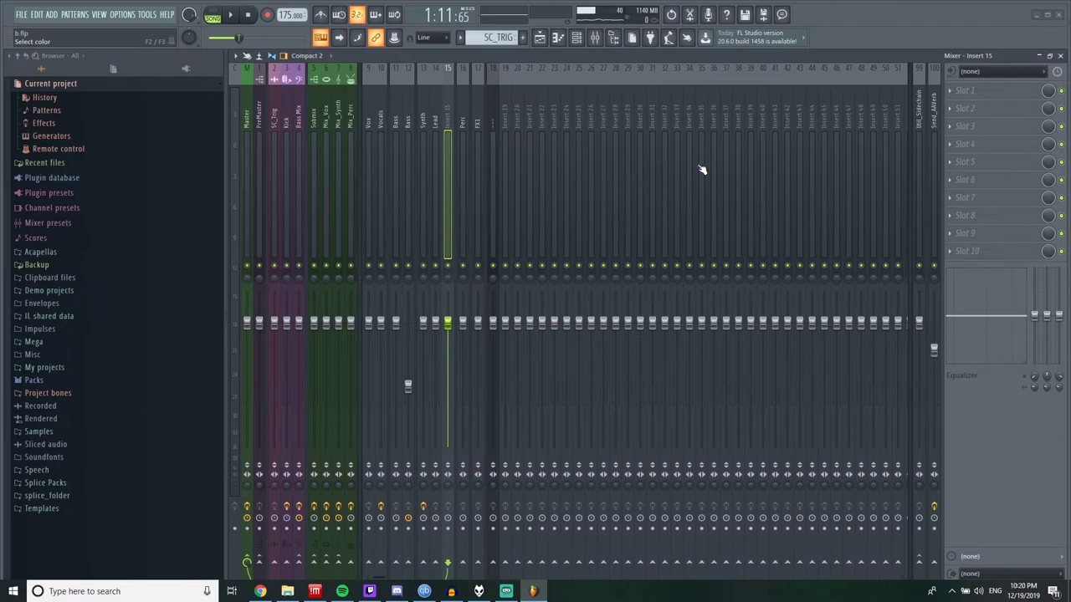
Step: Move an empty mixer insert three places to sit directly after LeadVerb and name it LeadMix
key("Right")
key("Right")
key("Right")
key("Right")
key("alt+Left")
key("alt+Left")
key("alt+Left")
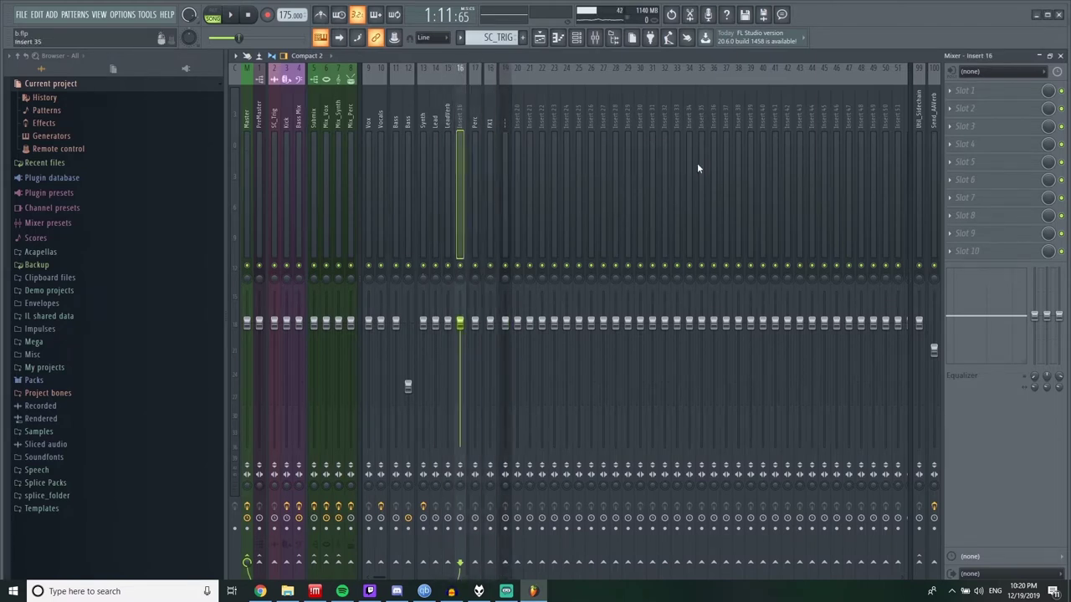
key("F2")
type("LE")
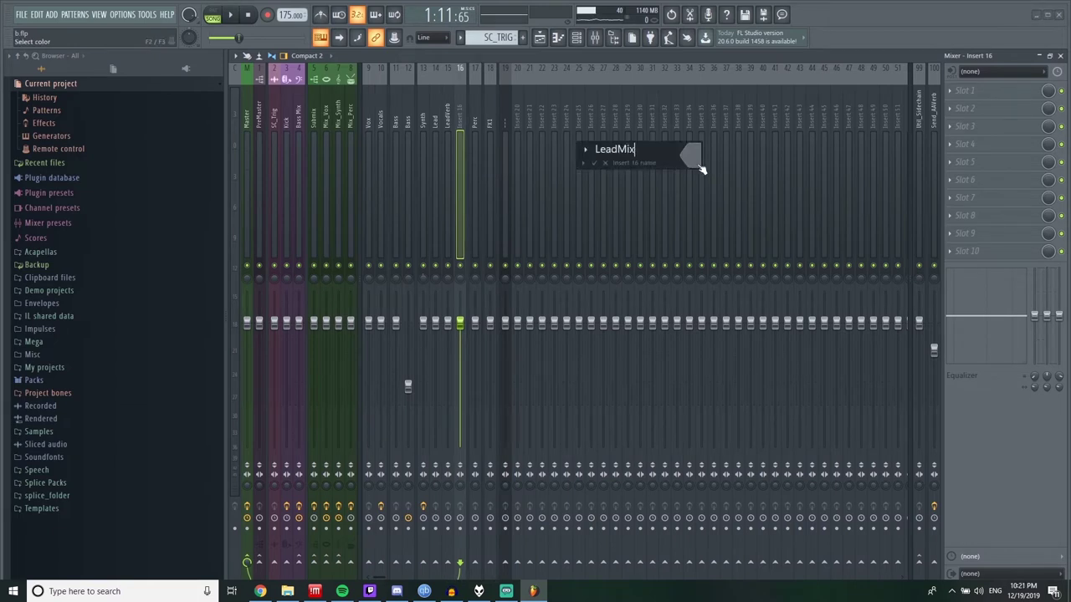
key("Return")
Step: Route the Lead track to LeadVerb and LeadMix, and load ArtsAcoustic Reverb into LeadVerb's first effect slot
left_click(435, 126)
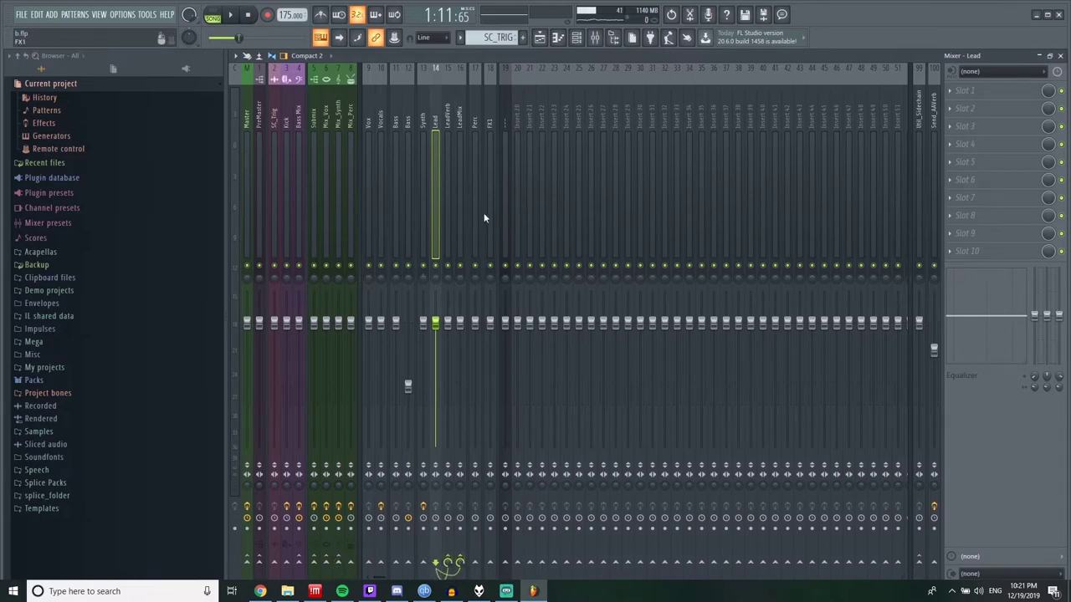
left_click(450, 125)
left_click(953, 92)
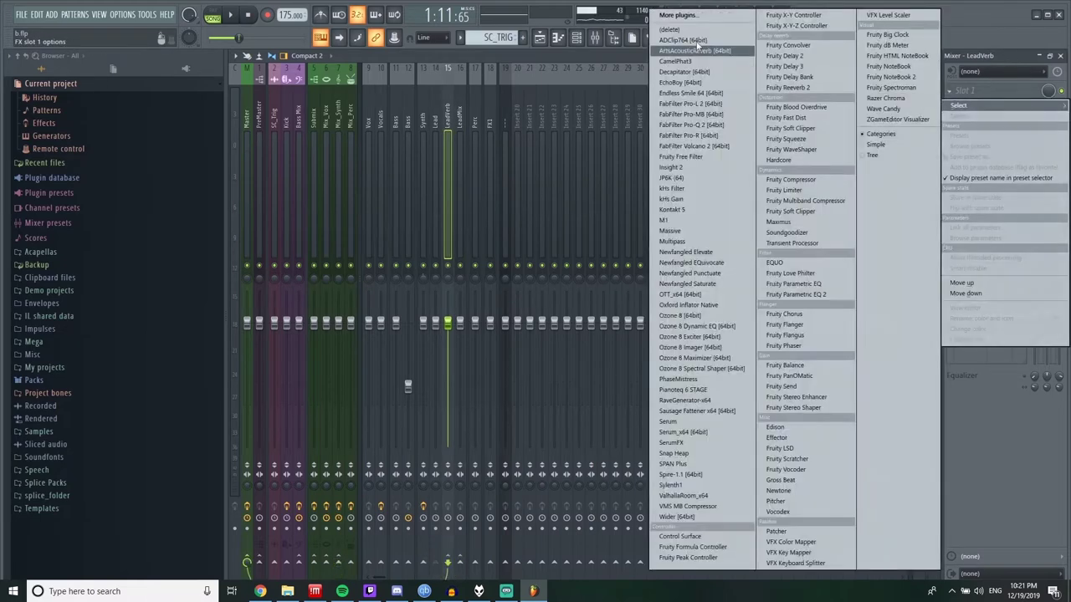
left_click(686, 51)
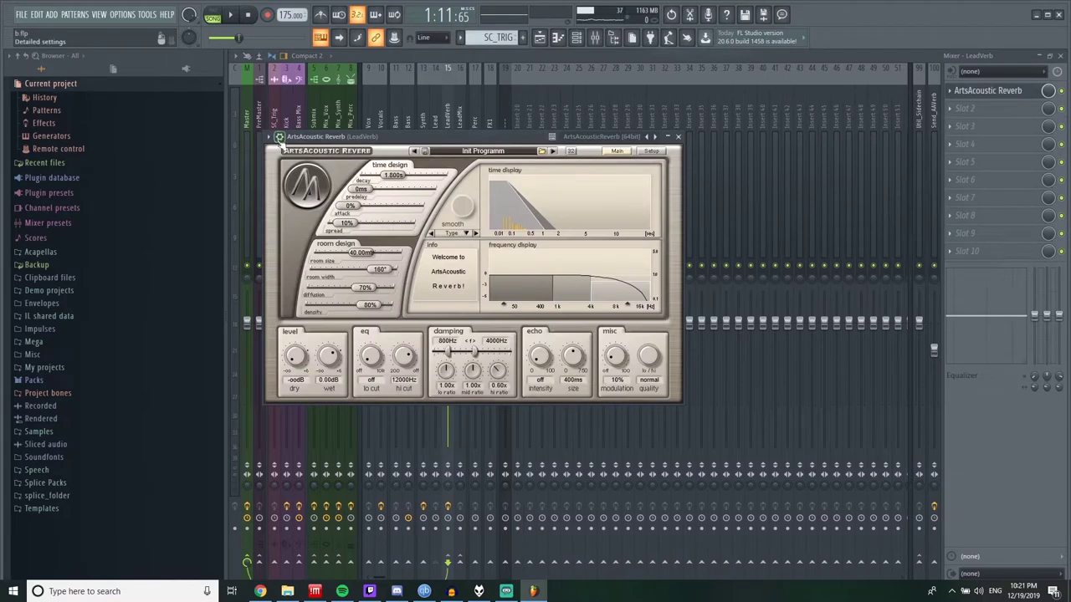
Step: Load a saved preset with about 6.9 s decay in LeadVerb's ArtsAcoustic Reverb, and lower the LeadVerb fader well below its default
left_click(269, 140)
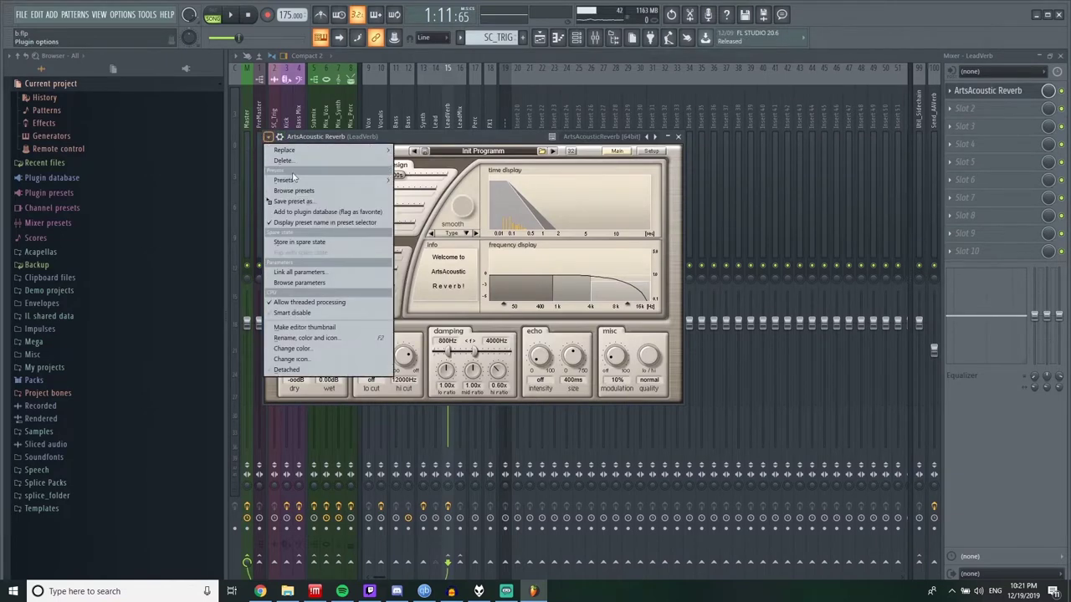
mouse_move(295, 180)
left_click(427, 210)
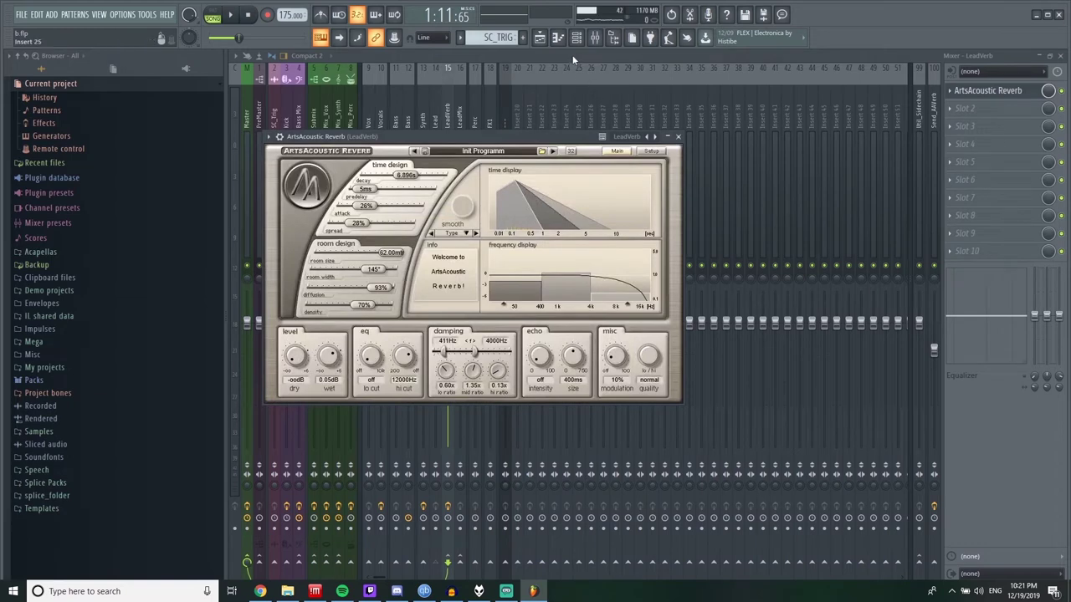
key("Escape")
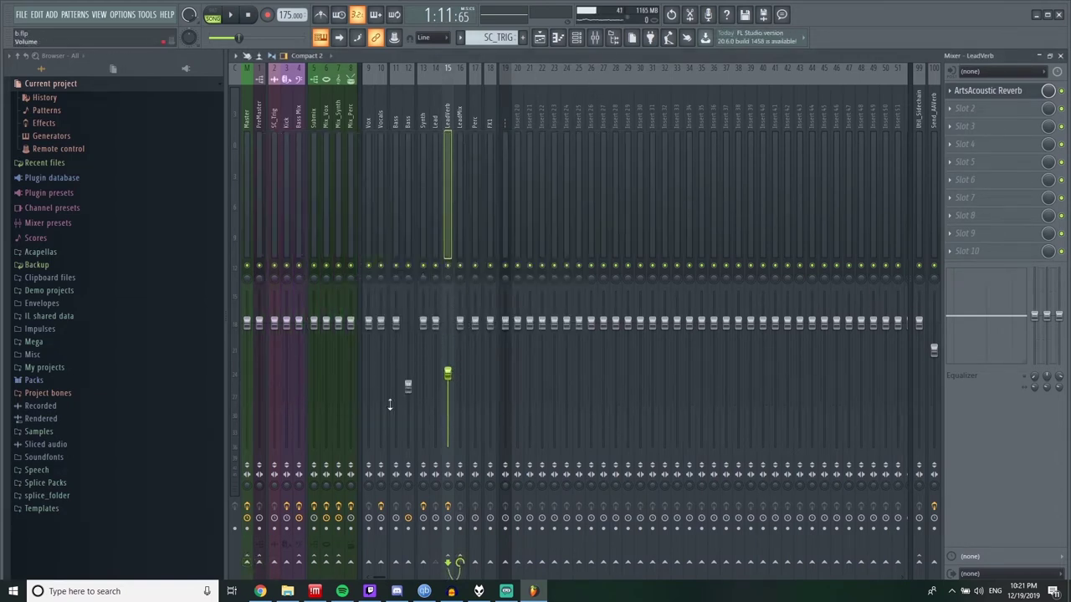
Step: Route LeadMix to Mix_Synth instead of the Master, and check the sends of Lead and LeadVerb
left_click(459, 127)
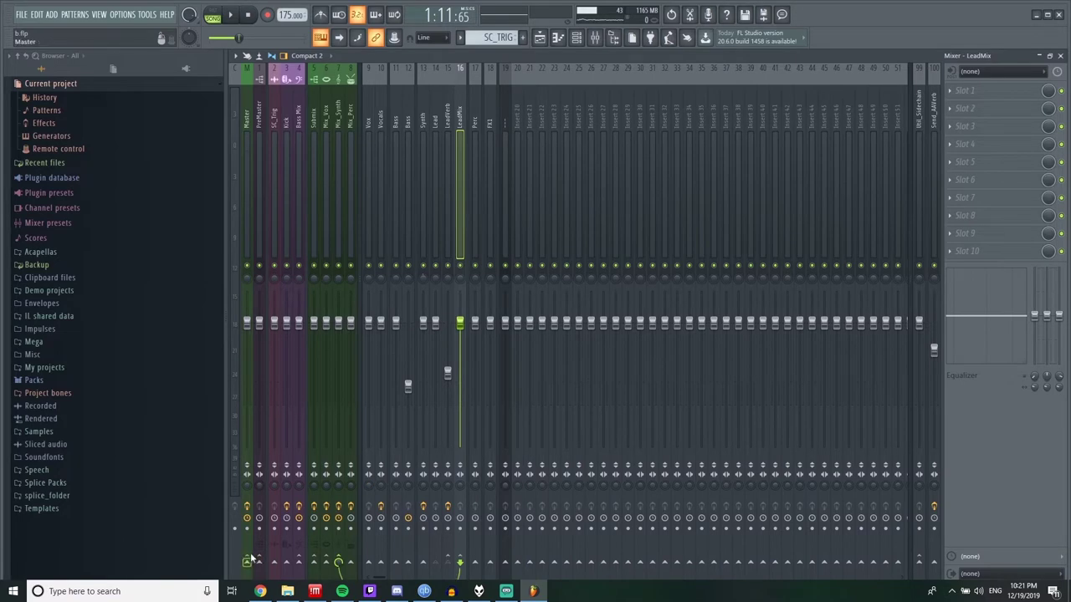
left_click(445, 116)
left_click(439, 117)
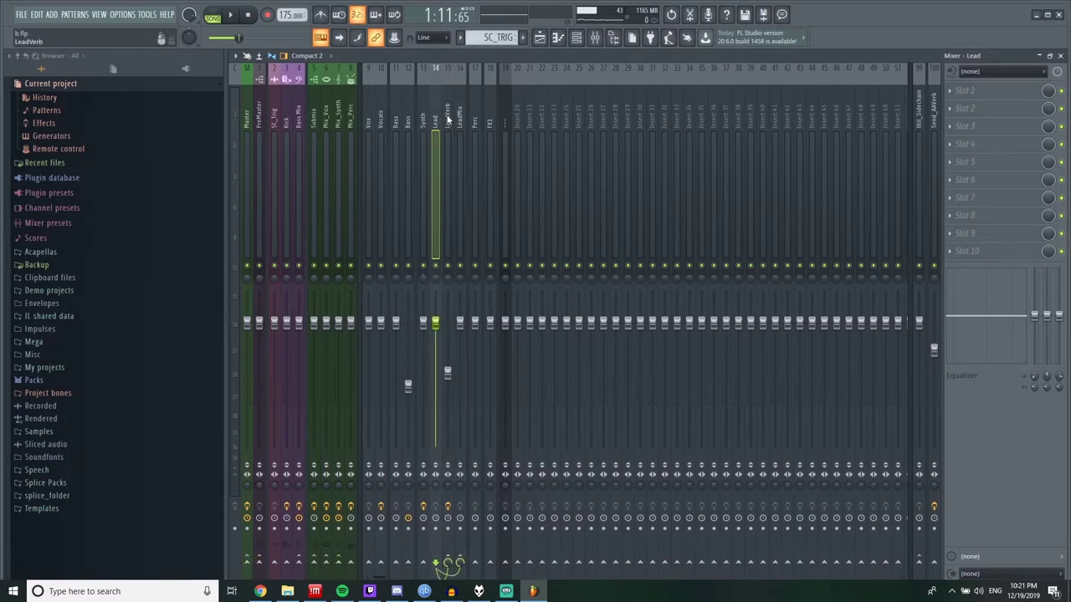
left_click(448, 120)
left_click(440, 121)
Step: Load Fruity Limiter into the second effect slot of the LeadVerb mixer track
left_click(448, 119)
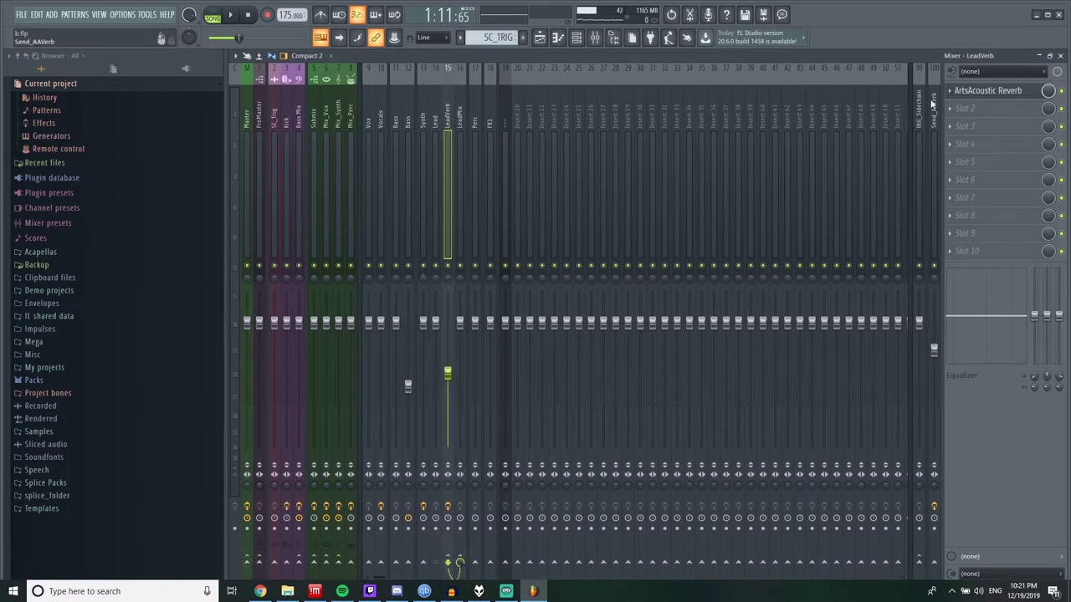
left_click(952, 111)
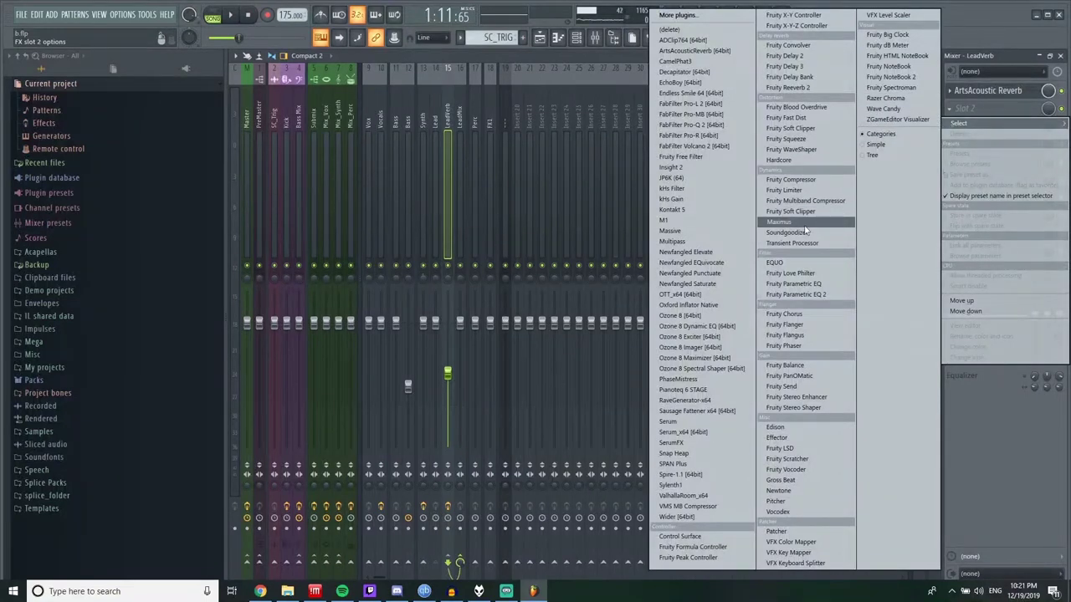
left_click(786, 190)
Step: Set LeadVerb's Fruity Limiter to compress from sidechain input 1 with a raised ratio and low threshold, and test it with a played note
left_click(377, 318)
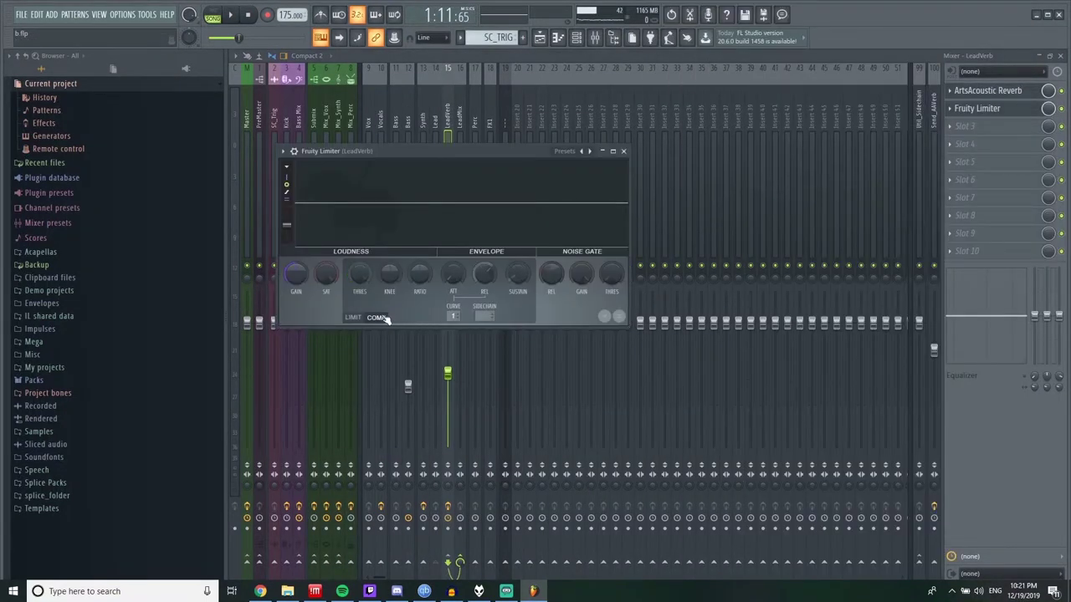
left_click_drag(359, 273, 360, 272)
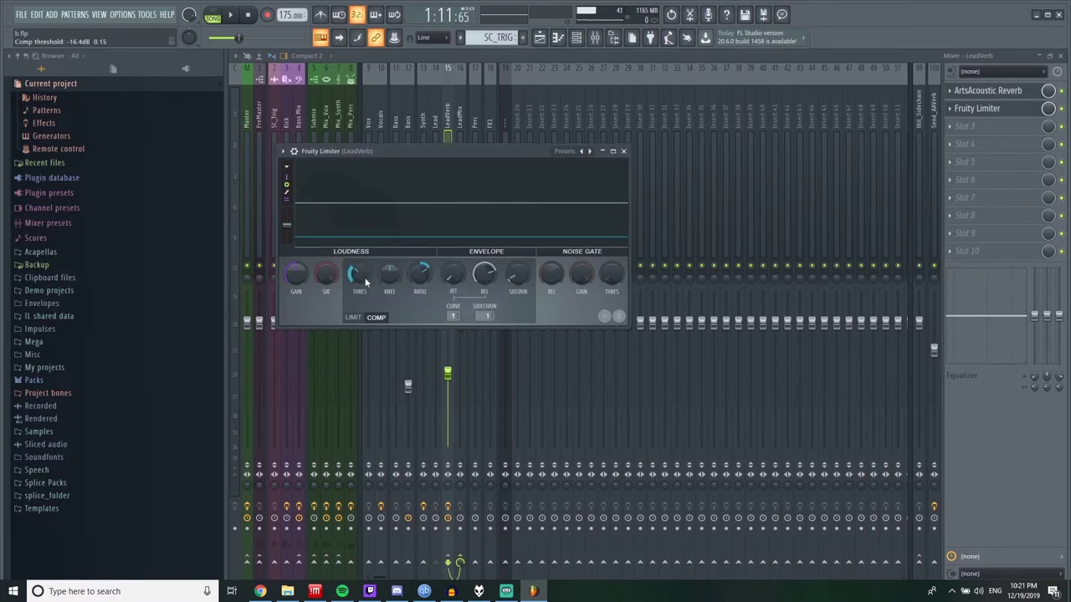
left_click_drag(366, 279, 360, 279)
key("q")
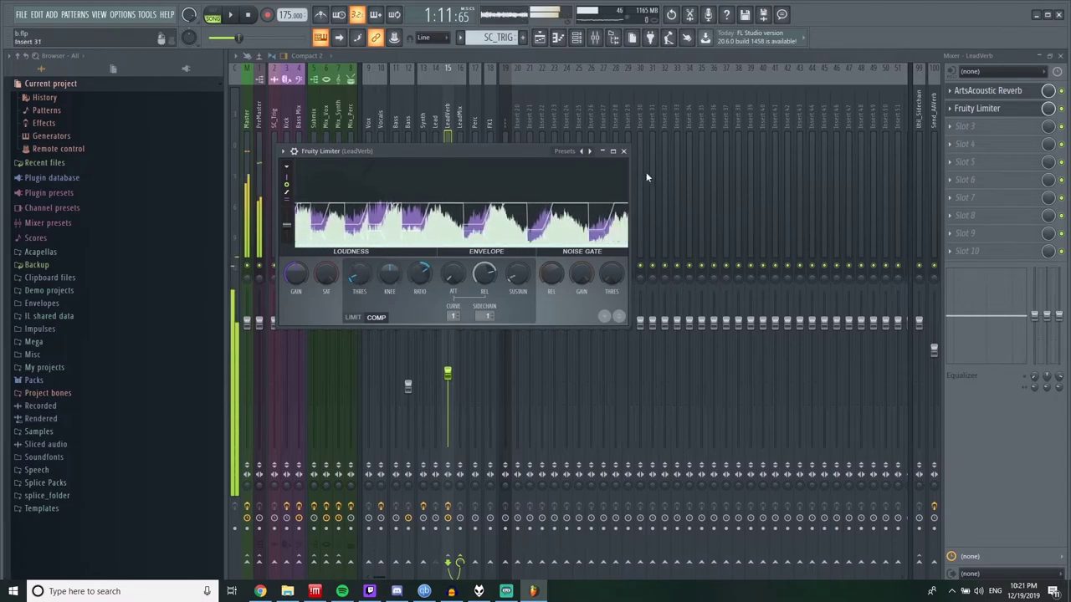
left_click(623, 152)
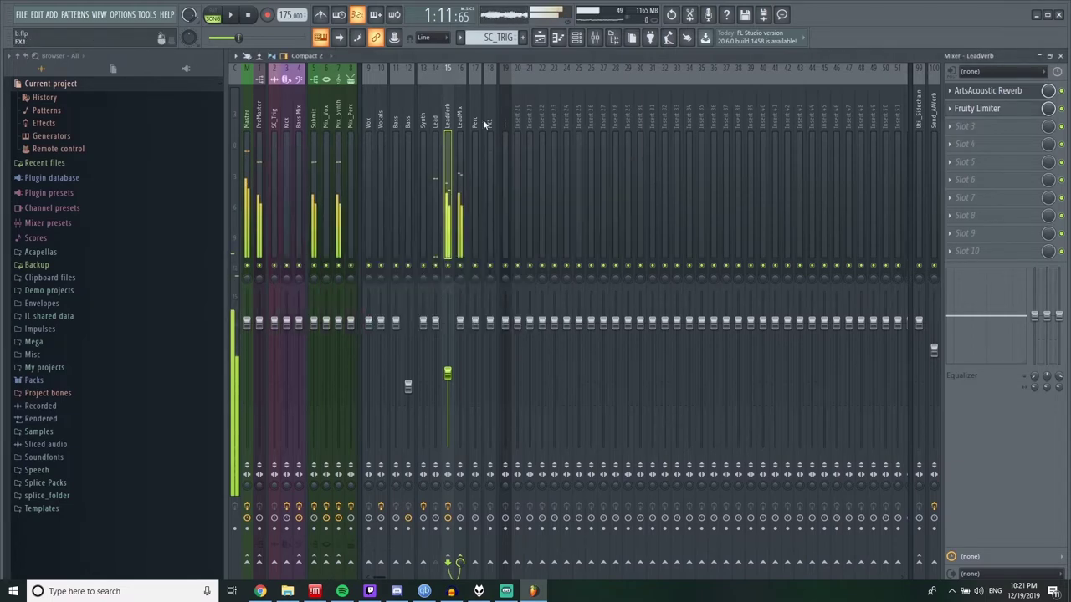
Step: Load VMS Multiband Compressor into the first effect slot of the LeadMix track
left_click(460, 121)
left_click(961, 100)
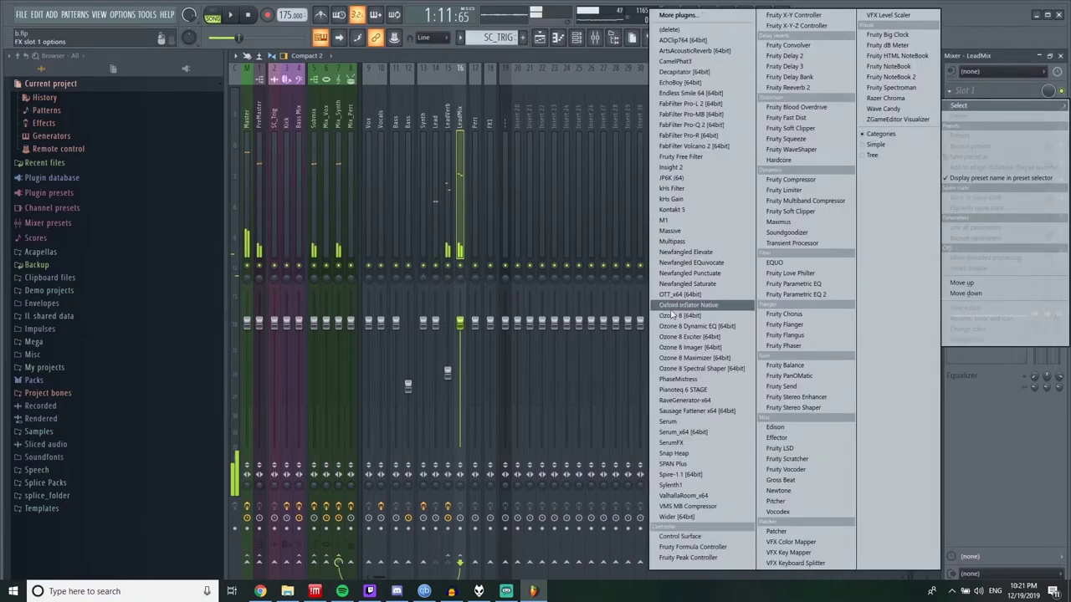
left_click(688, 506)
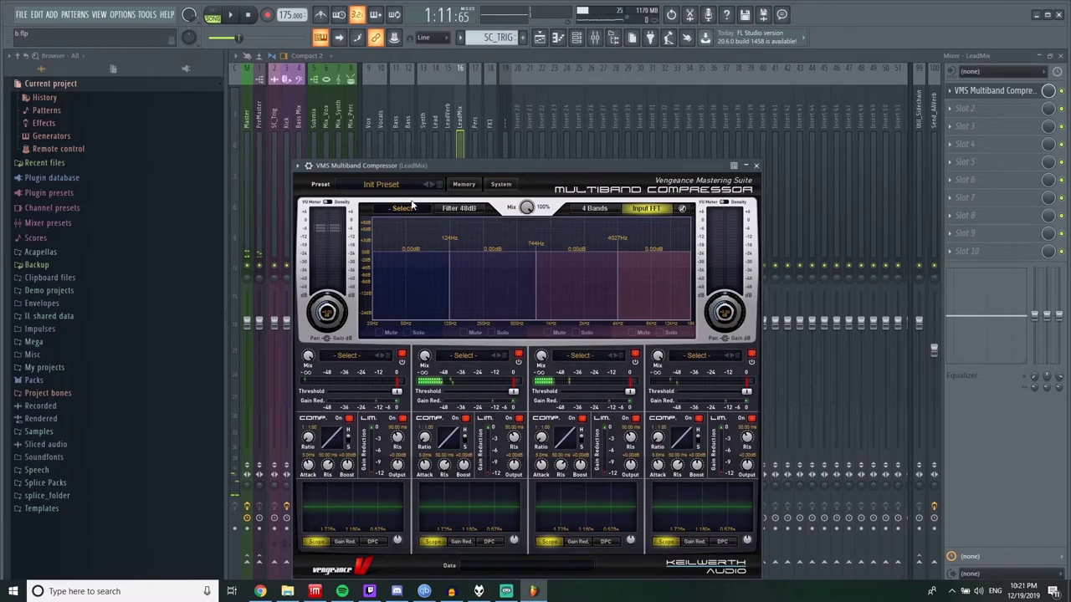
Step: Apply the Dance Master 2 preset to LeadMix's multiband compressor, reduce its master mix to about 60%, and slightly lower the LeadMix fader
left_click(409, 208)
left_click(486, 203)
left_click(440, 185)
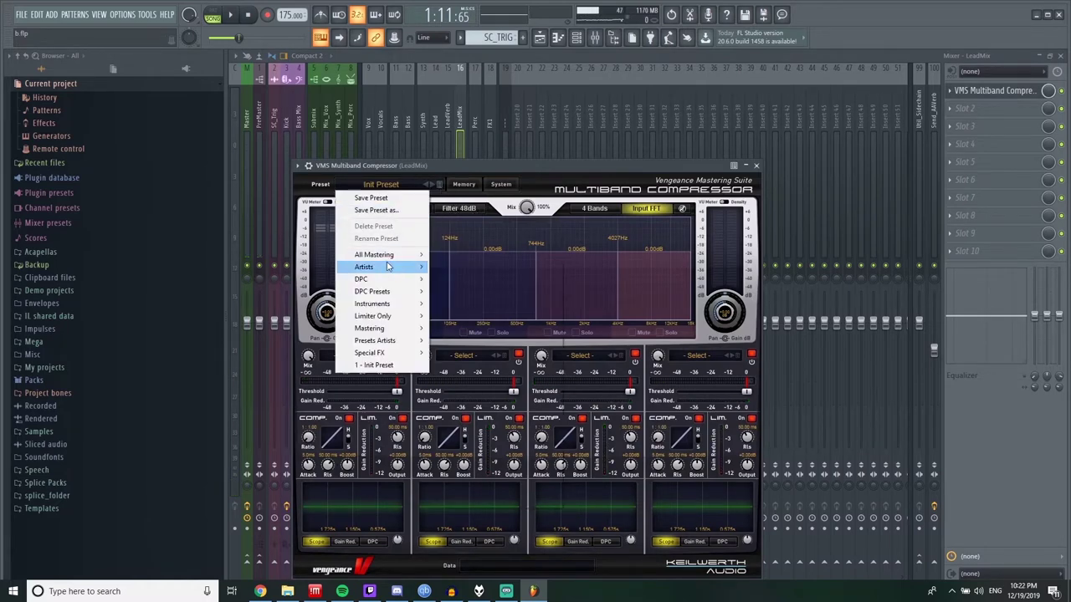
mouse_move(377, 254)
left_click(479, 281)
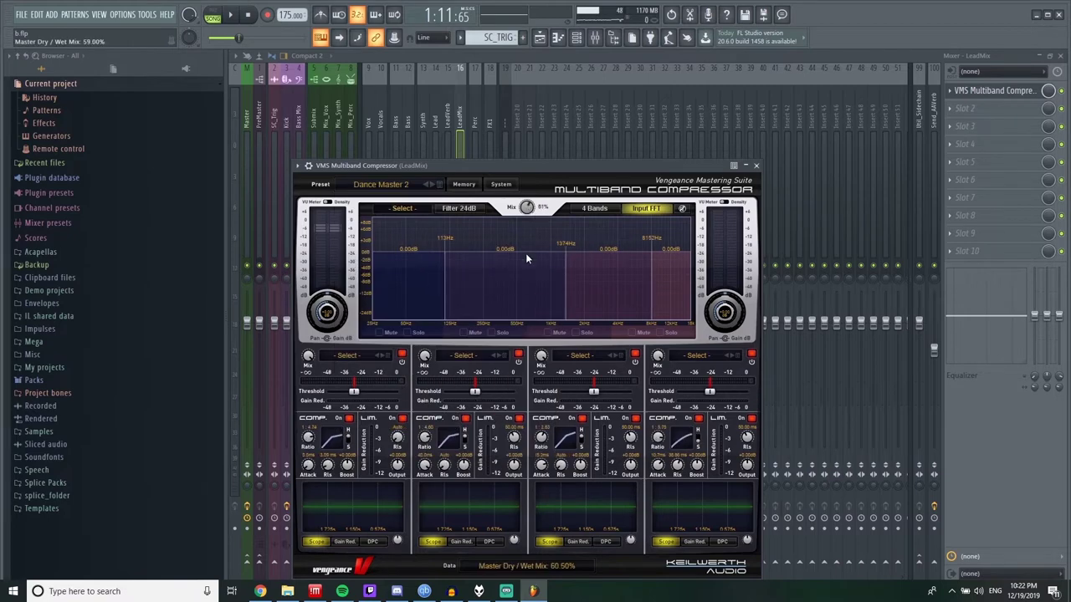
left_click(753, 166)
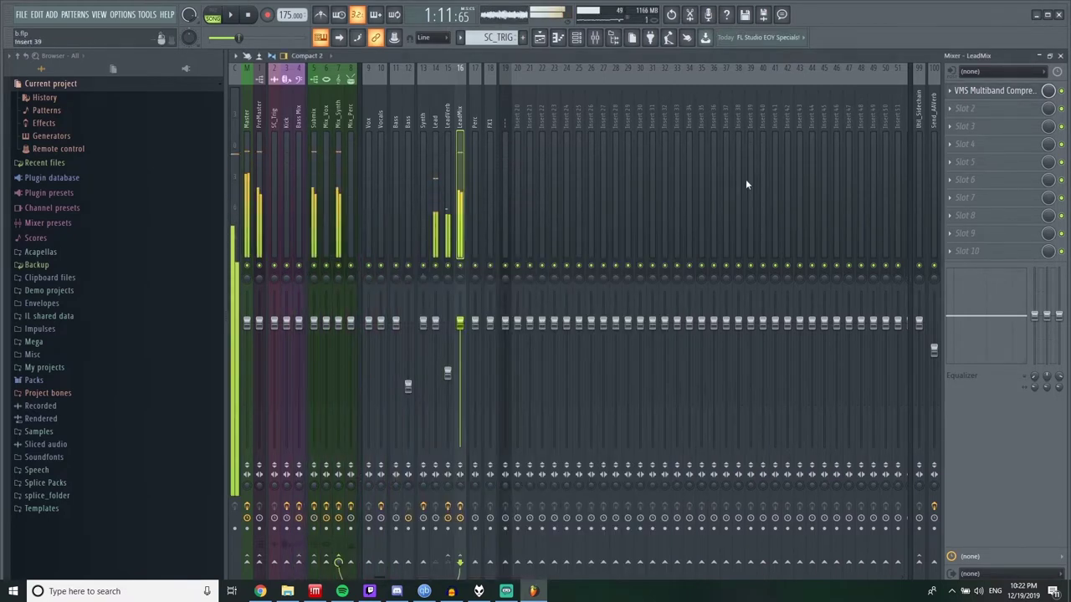
left_click_drag(466, 332, 467, 345)
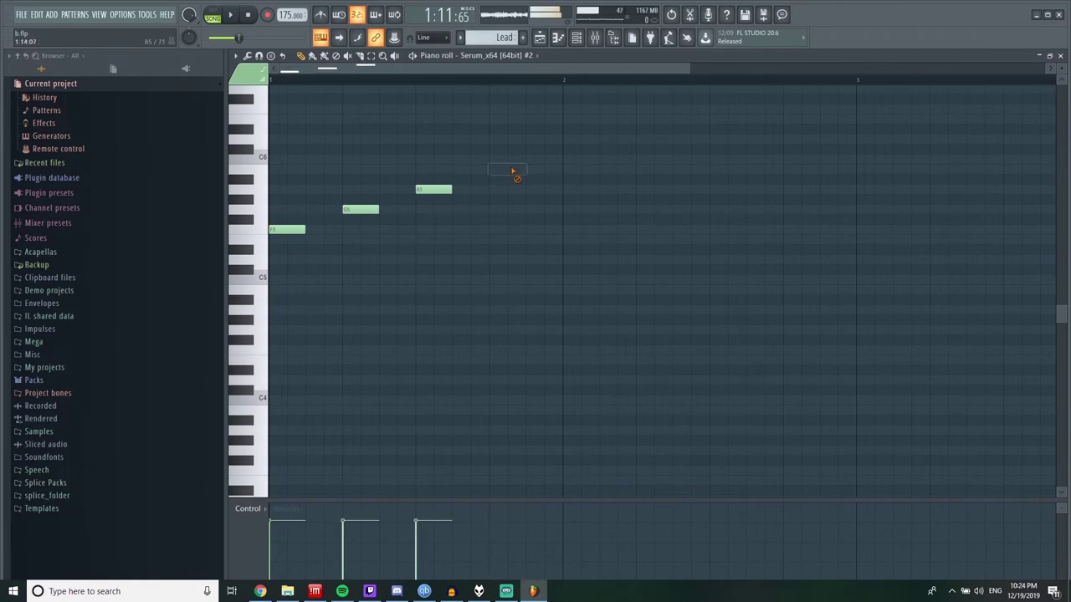
Step: Write the lead melody in the second Serum's piano roll through bar 8, using the original Sincerely track in foobar2000 as reference
left_click_drag(512, 170, 601, 161)
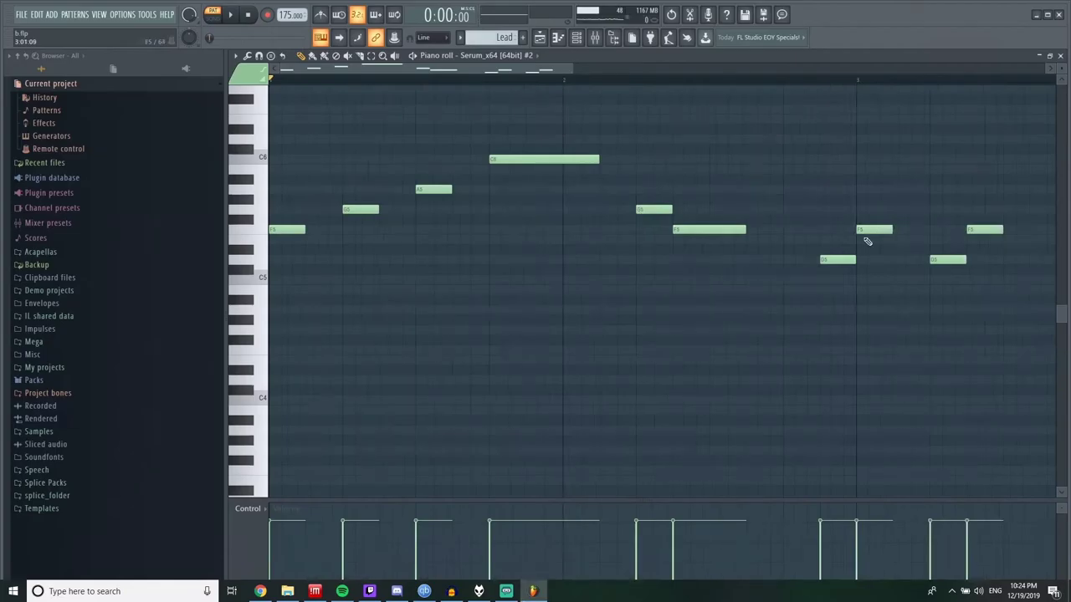
left_click(956, 209)
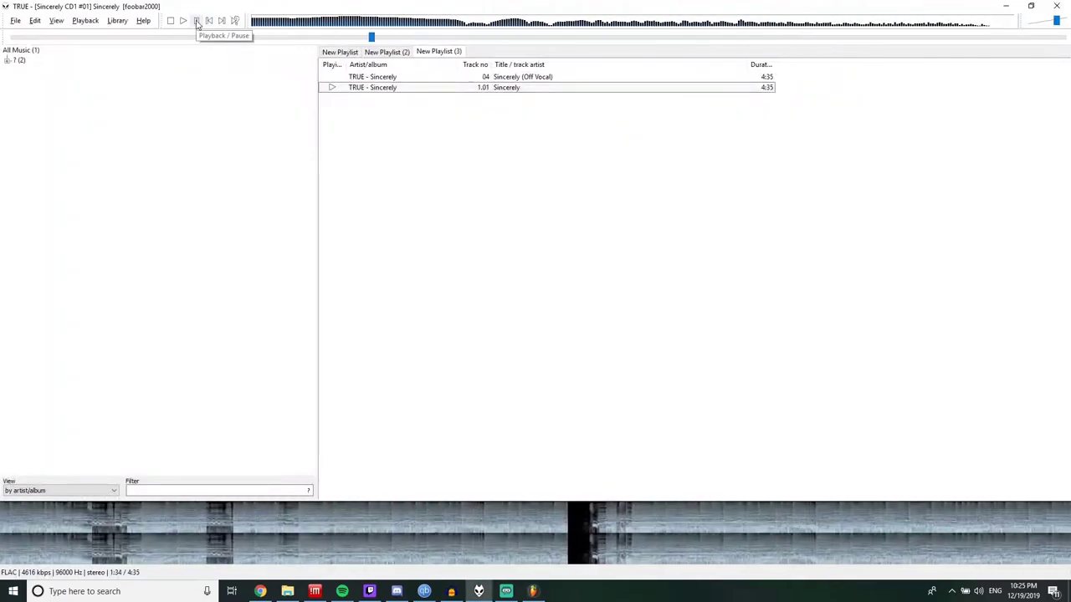
left_click(819, 230)
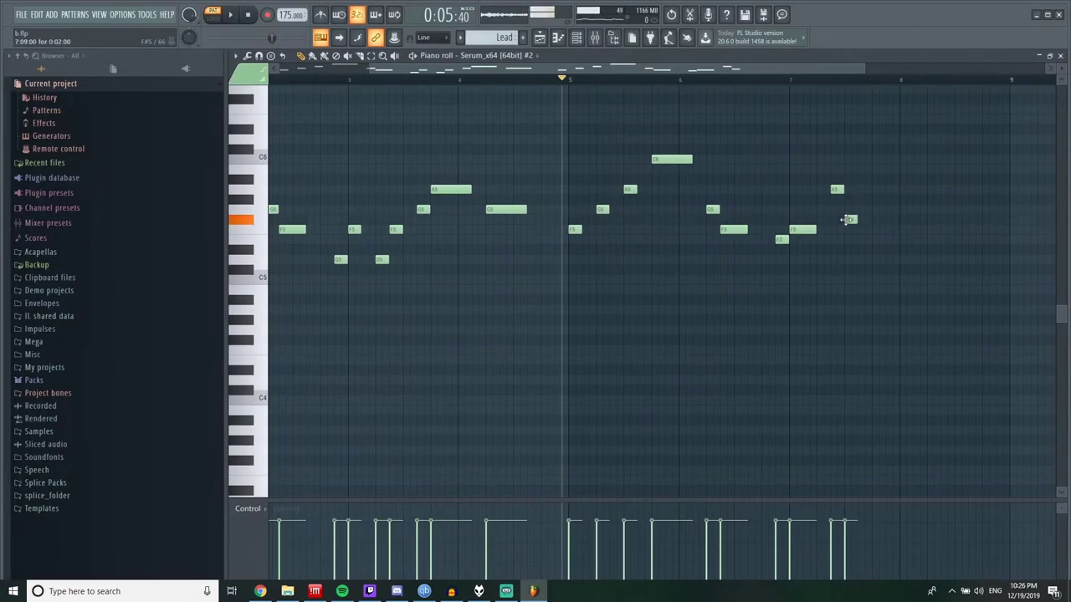
left_click(908, 229)
key("space")
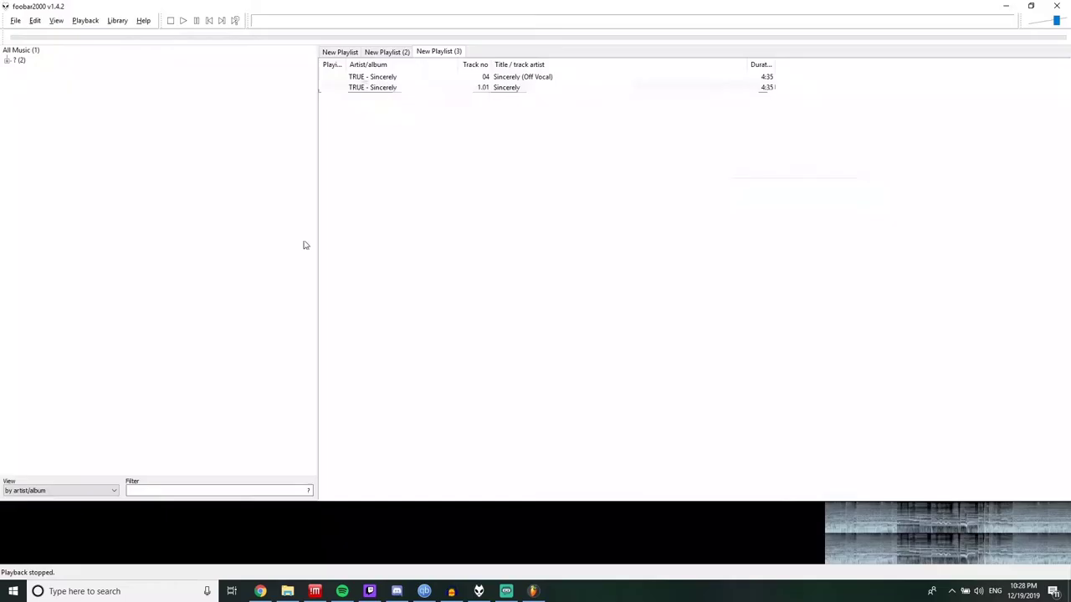
key("Return")
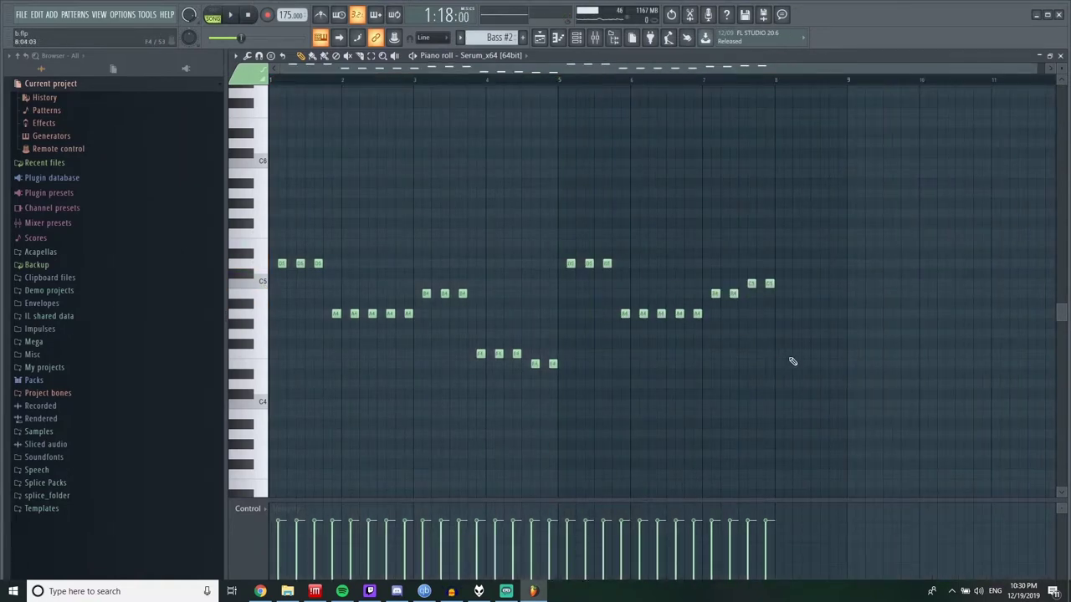
Step: Finish bar 8 of the Bass #2 pattern with two F4 notes and two E4 notes, and play it back
left_click(794, 353)
left_click(805, 354)
left_click(818, 363)
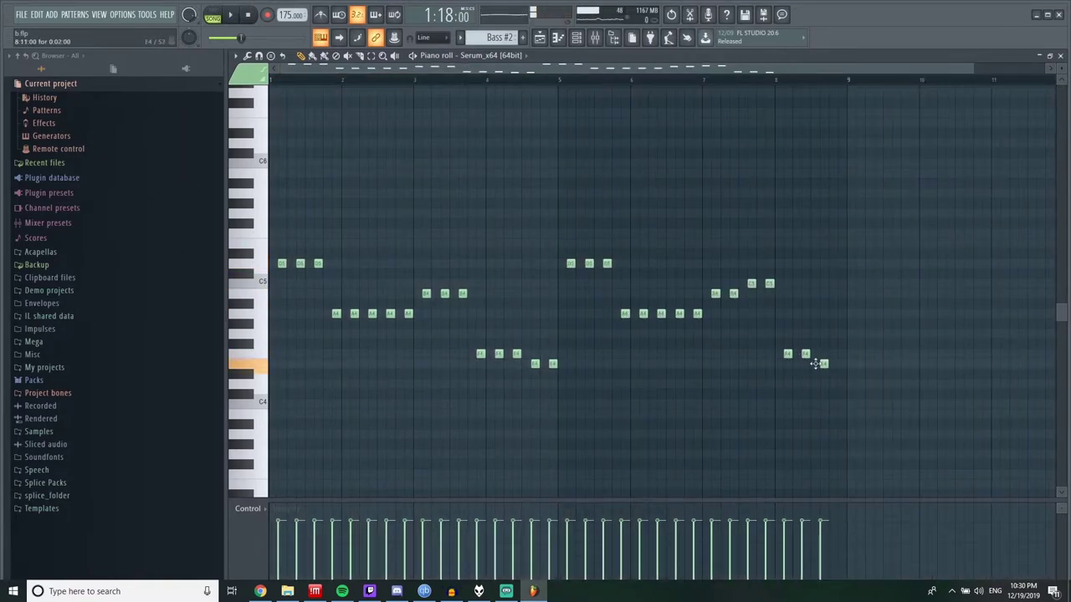
left_click(839, 363)
key("space")
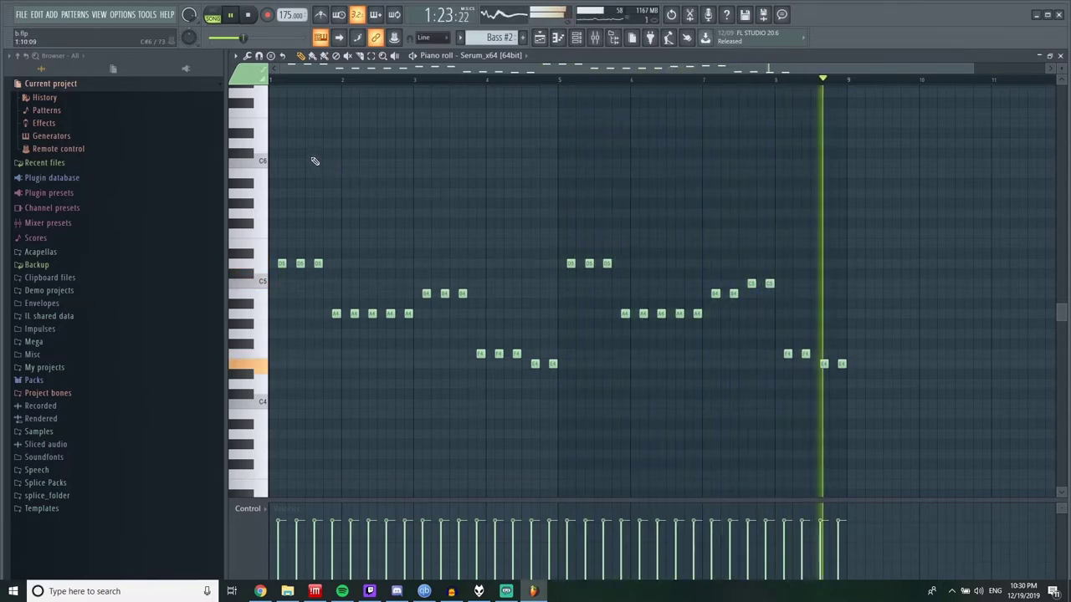
left_click(1059, 56)
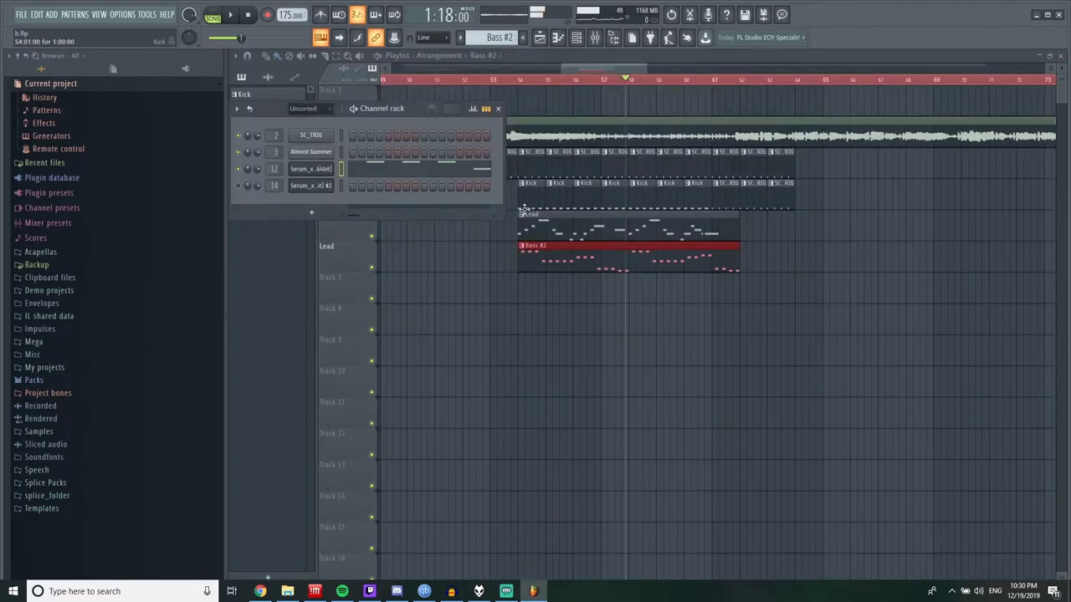
Step: Play the playlist arrangement from about bar 53 to review the lead and bass together
key("F6")
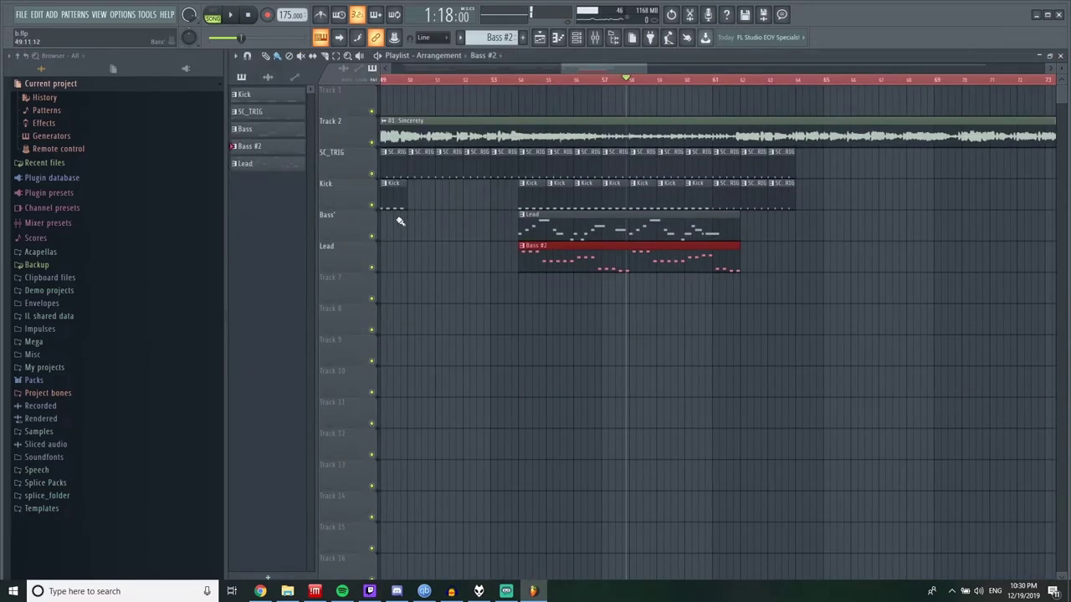
key("F5")
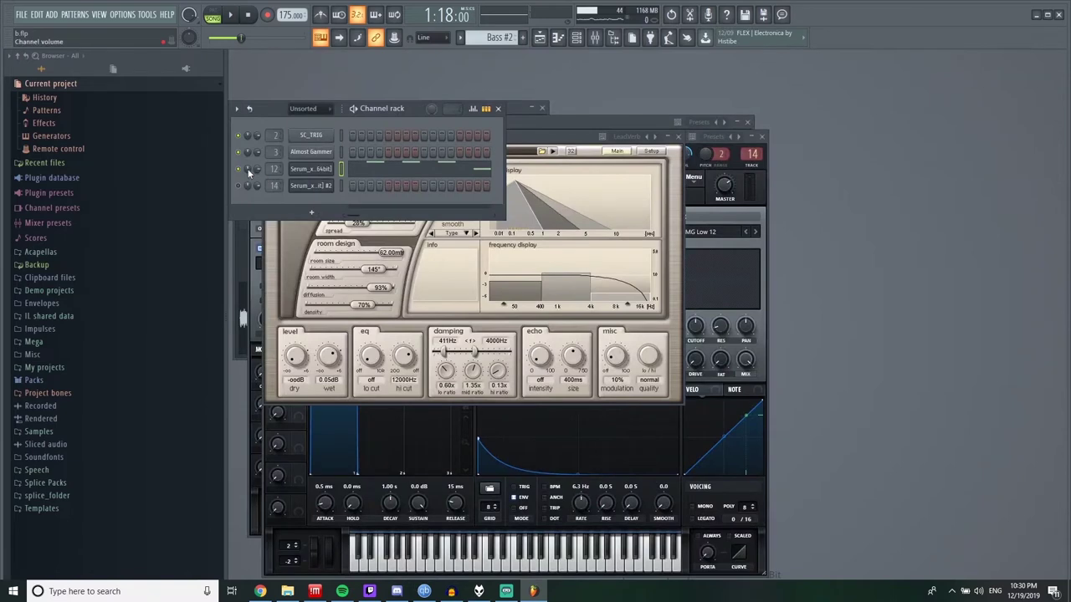
key("space")
key("F5")
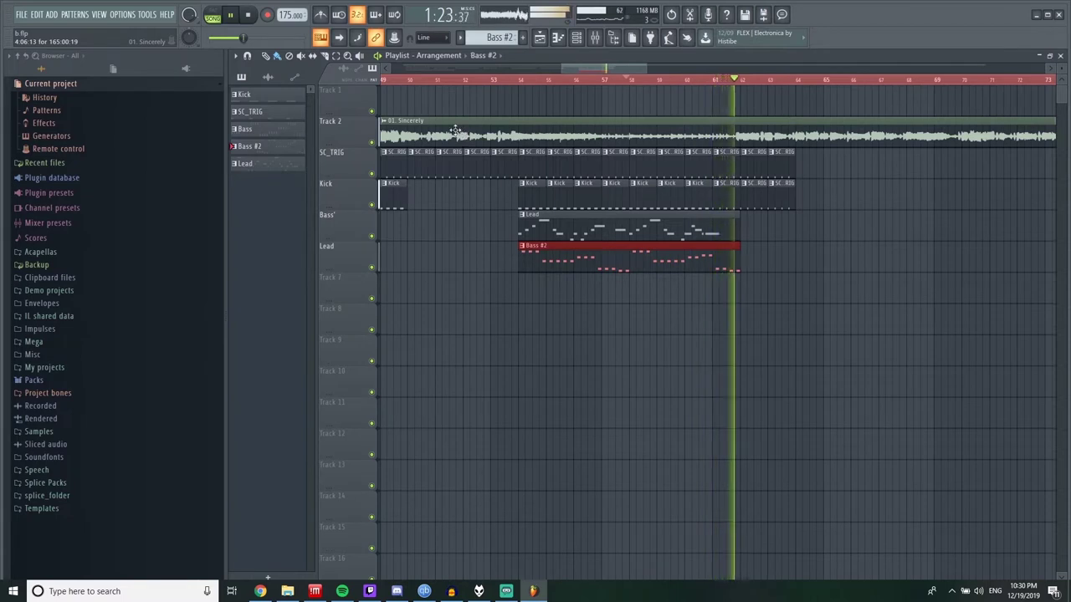
left_click(503, 80)
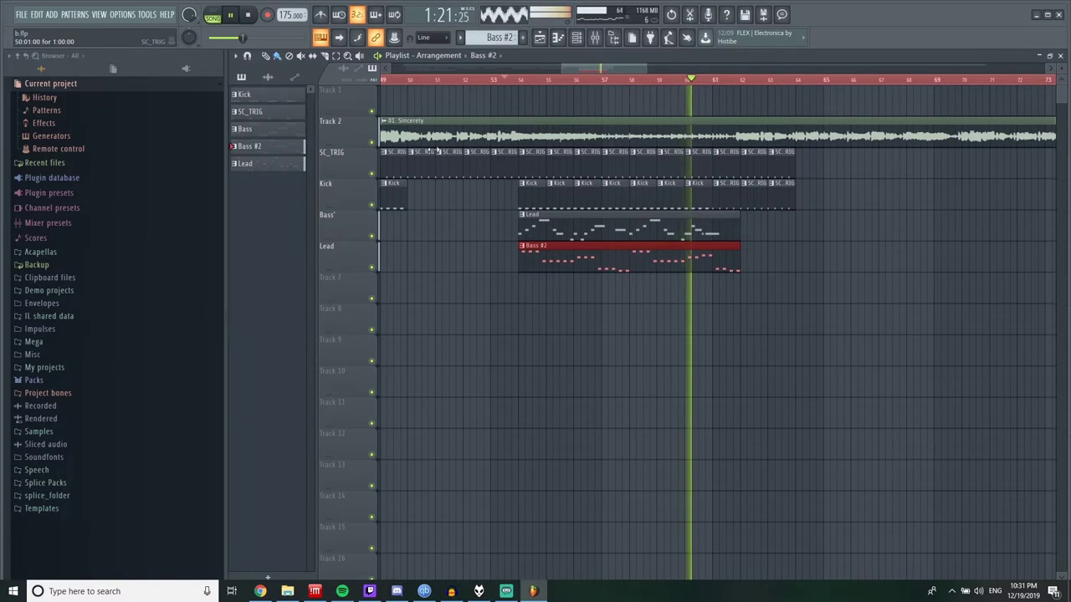
key("space")
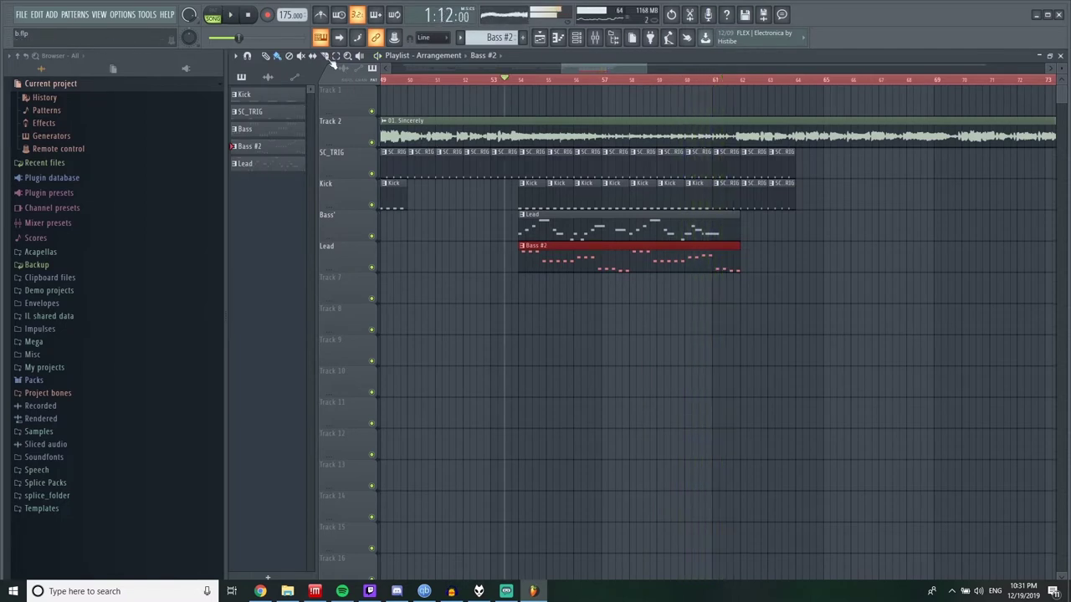
Step: Add a Layer channel and a Spire-1.1 channel, put the Lead pattern's notes on Layer, and move its window clear of the channel rack
double_click(565, 216)
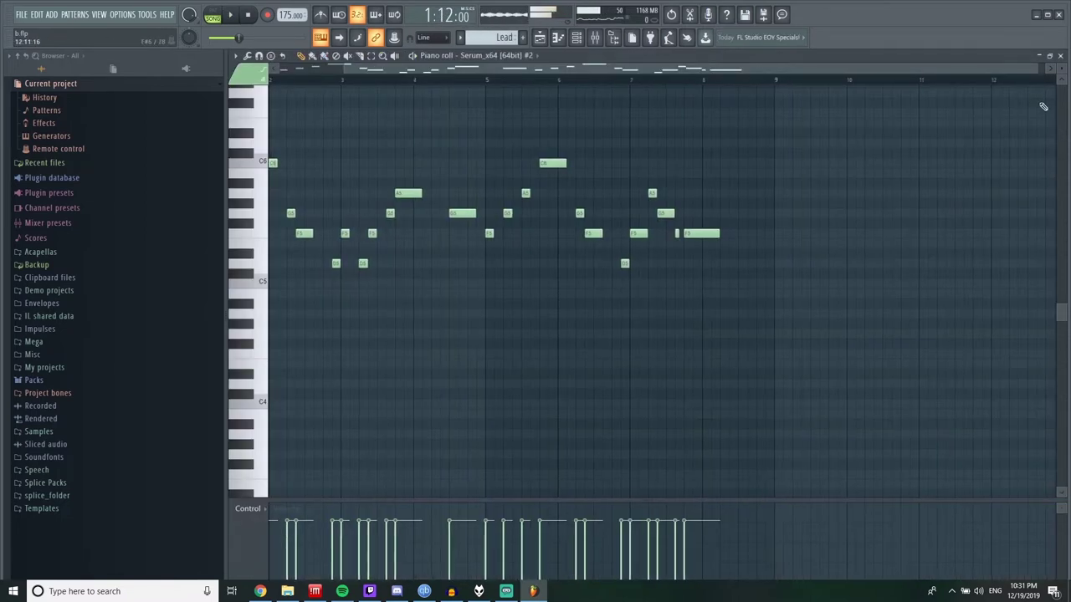
left_click(1061, 56)
right_click(318, 191)
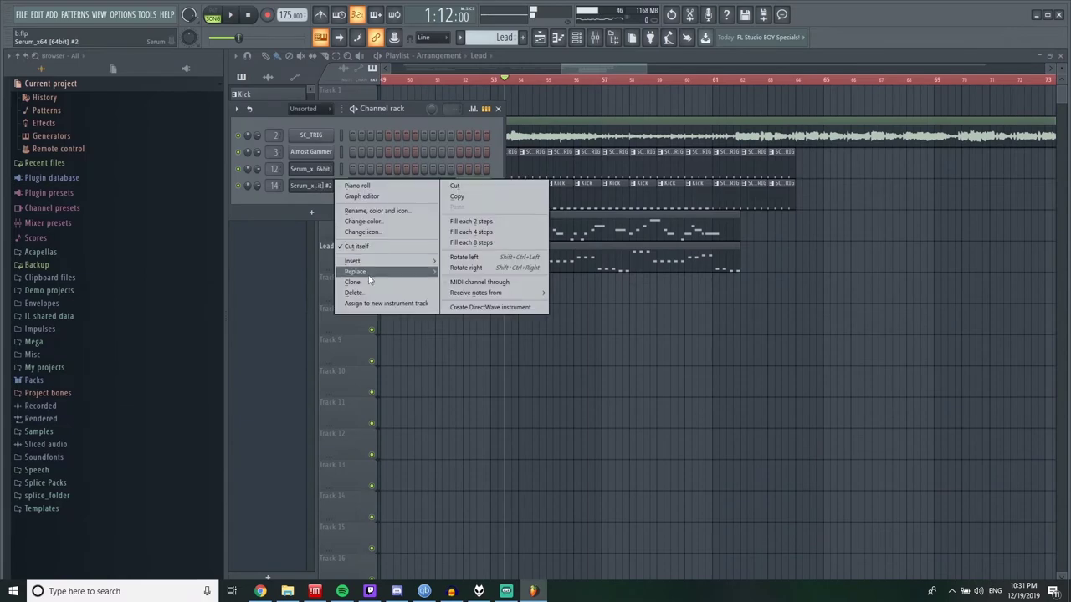
left_click(291, 213)
left_click(51, 14)
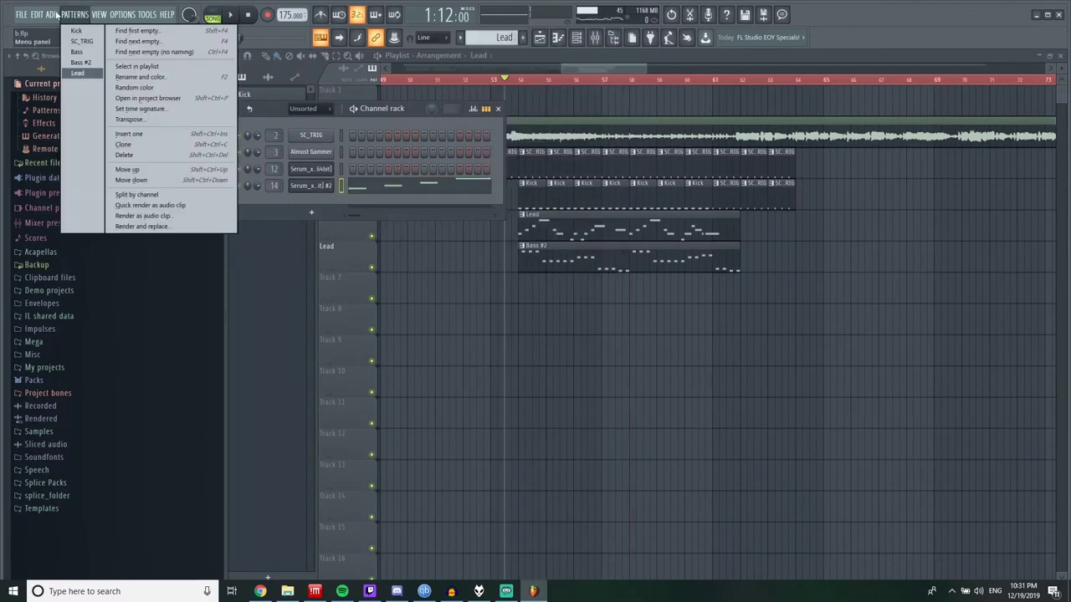
mouse_move(84, 29)
left_click(97, 416)
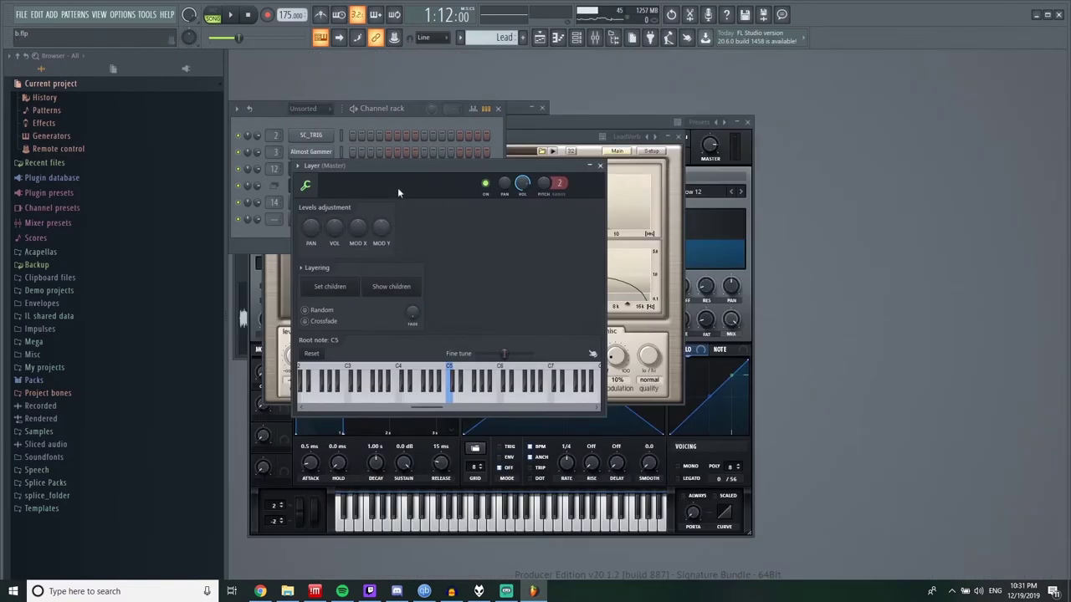
left_click_drag(406, 169, 563, 168)
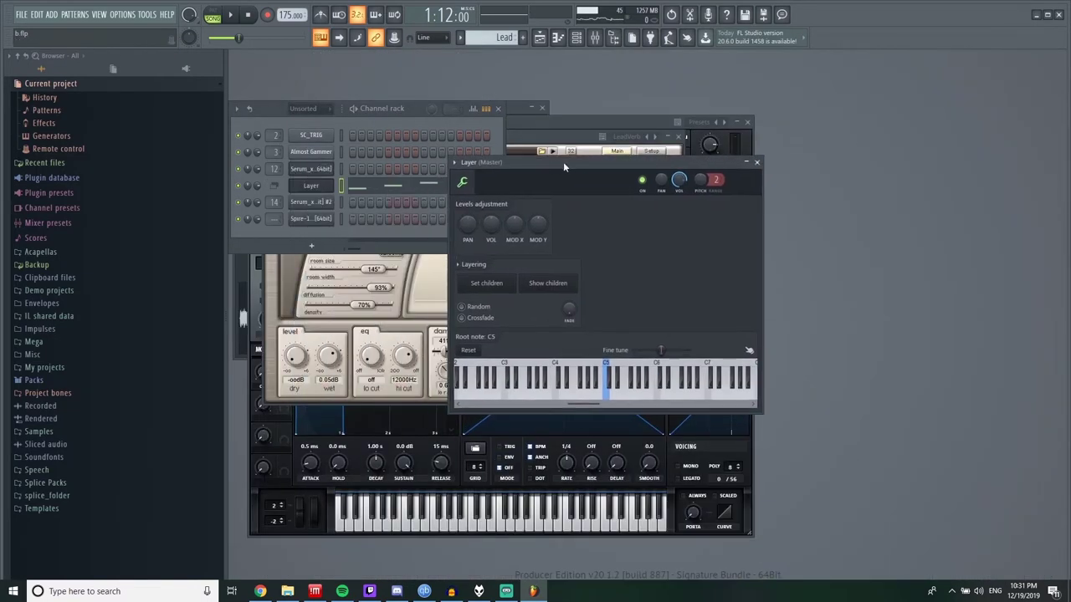
Step: Set the second Serum and Spire-1.1 channels as children of the Layer channel and play the Lead pattern through them
left_click(345, 200)
left_click(505, 282)
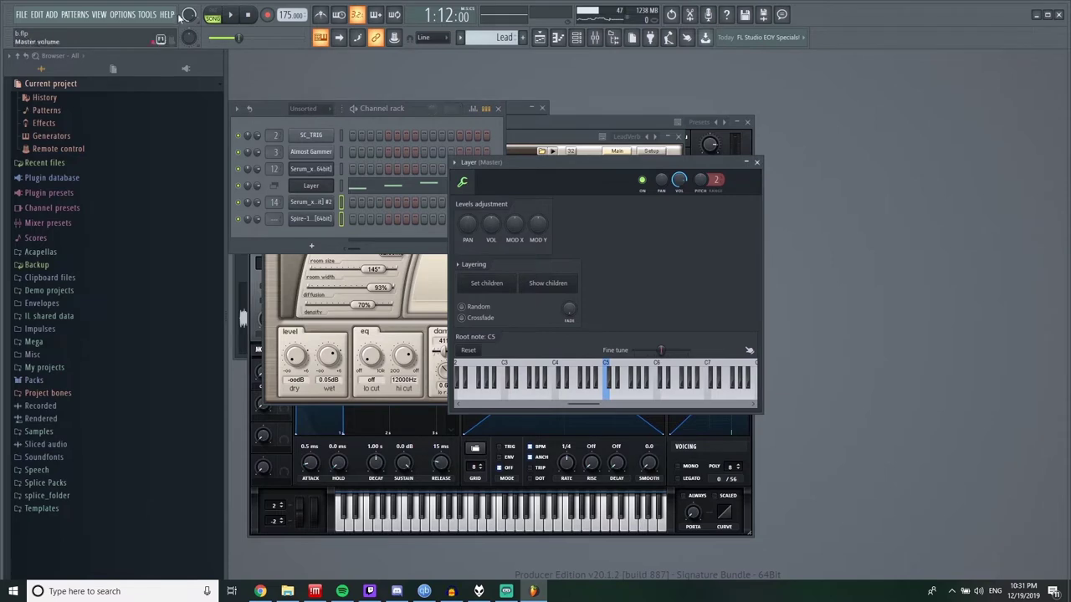
left_click(232, 15)
left_click(410, 113)
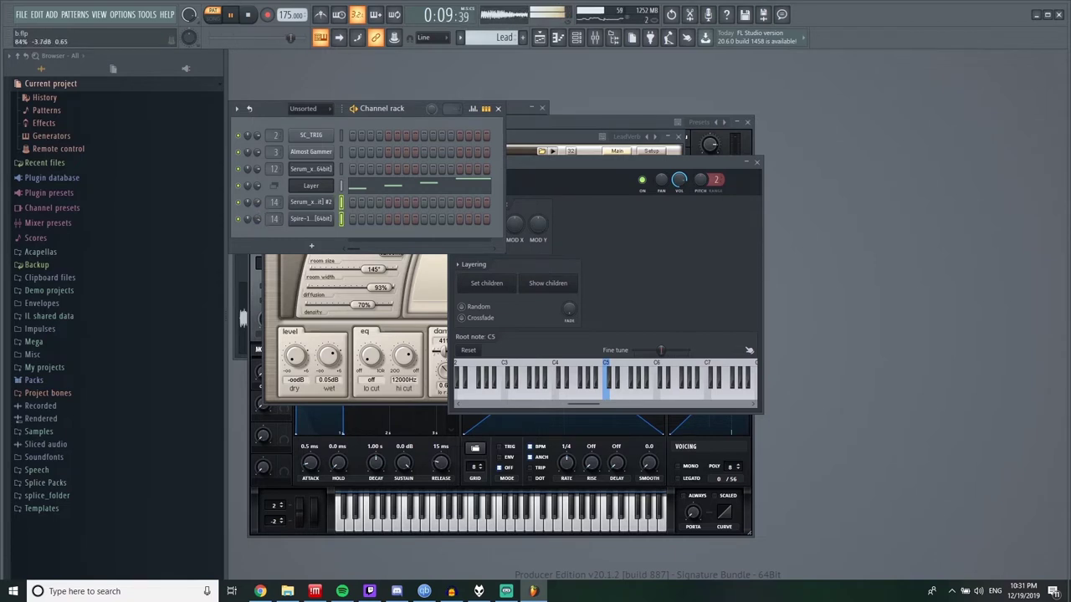
right_click(315, 206)
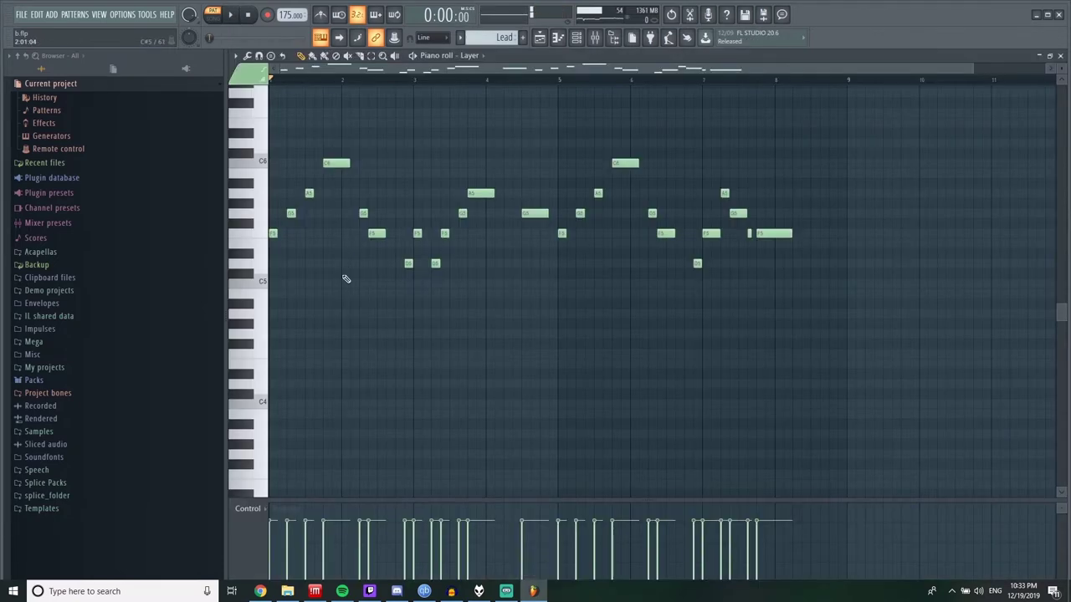
Step: Add a short C5 note at the start of bar 2 in the Layer piano roll, below the held C6, and play it
left_click(343, 282)
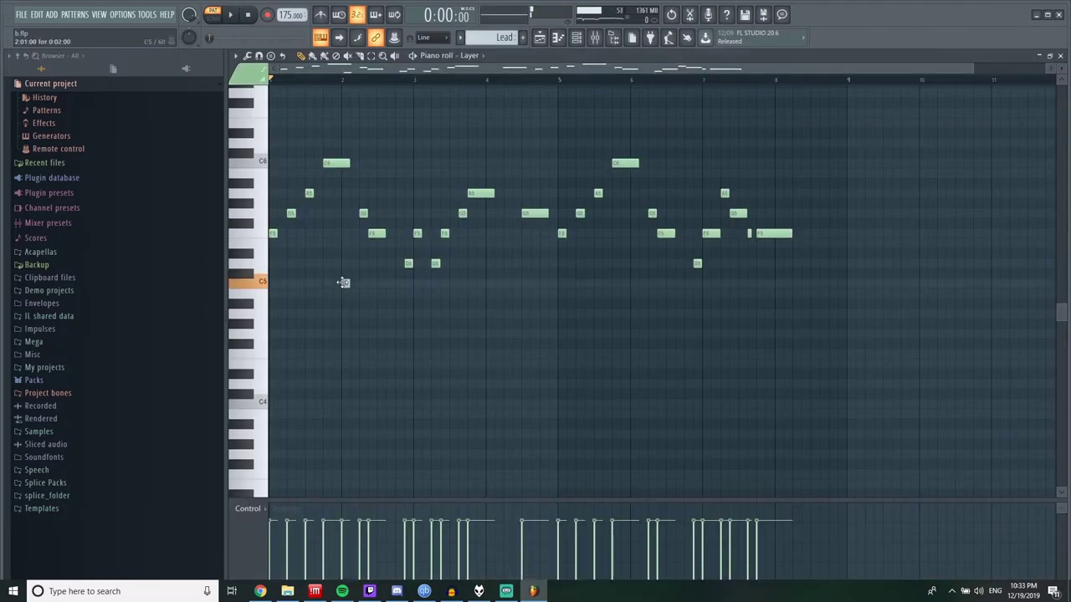
key("space")
scroll(347, 284, "up", 4)
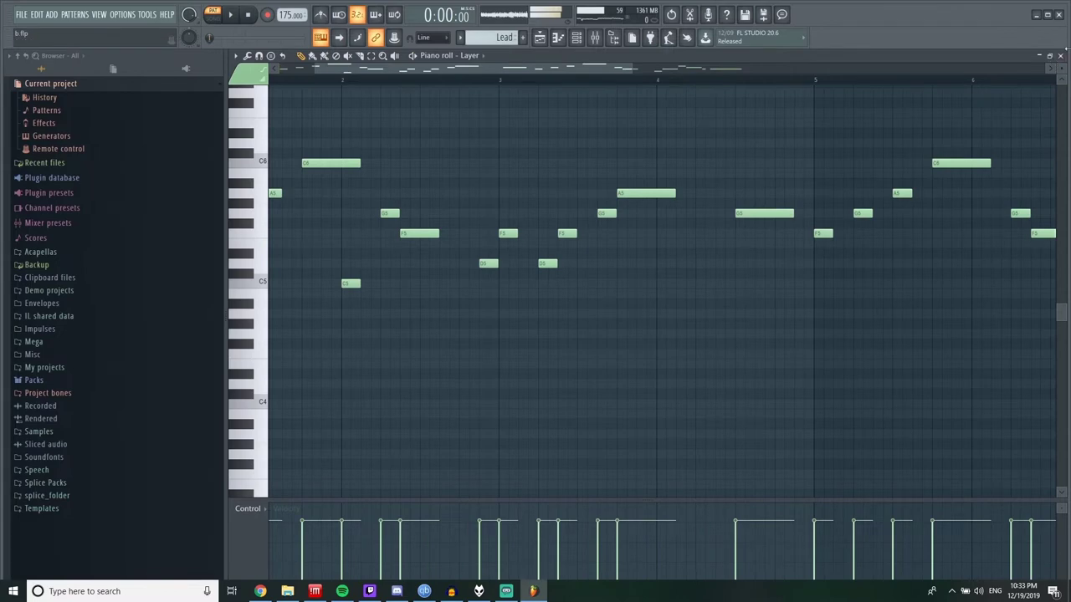
left_click(1061, 55)
Step: Enable mono and legato voicing in the second Serum, raise its portamento time, and play the Lead pattern
left_click(311, 186)
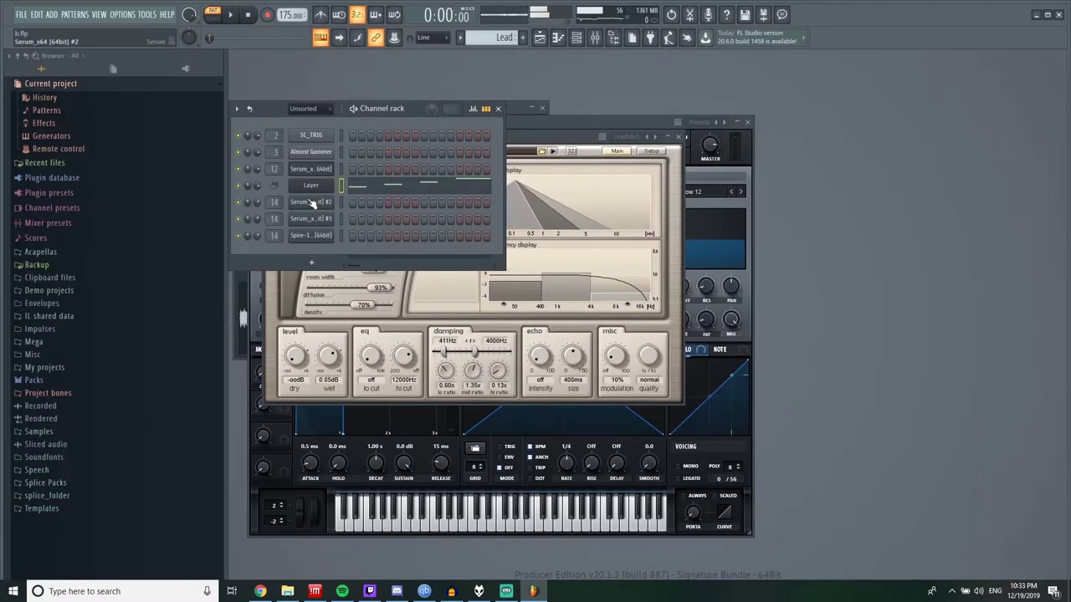
left_click(311, 204)
key("space")
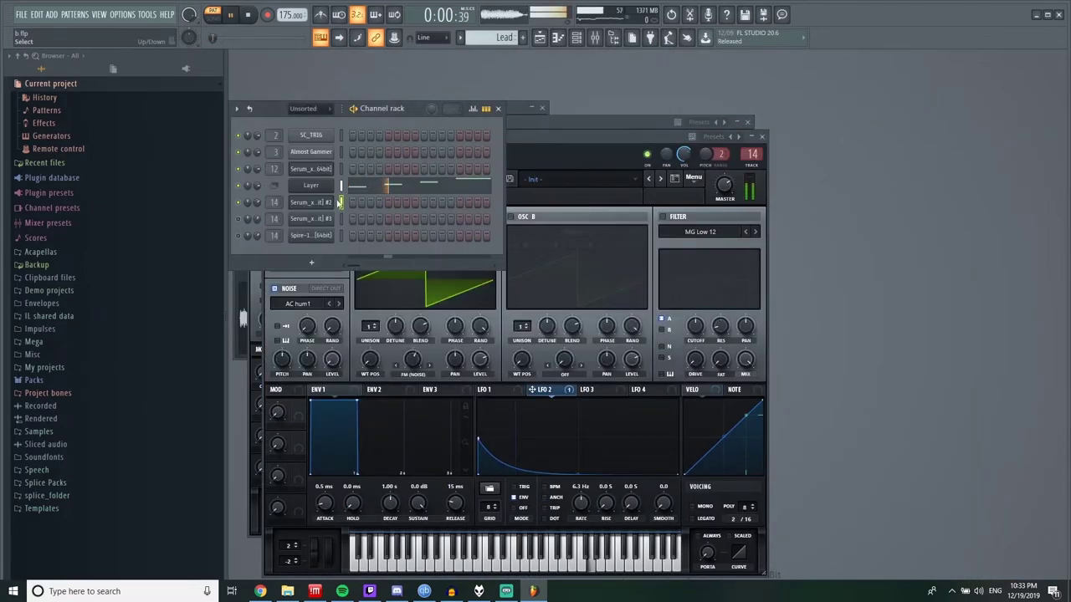
left_click(319, 205)
left_click(319, 205)
key("space")
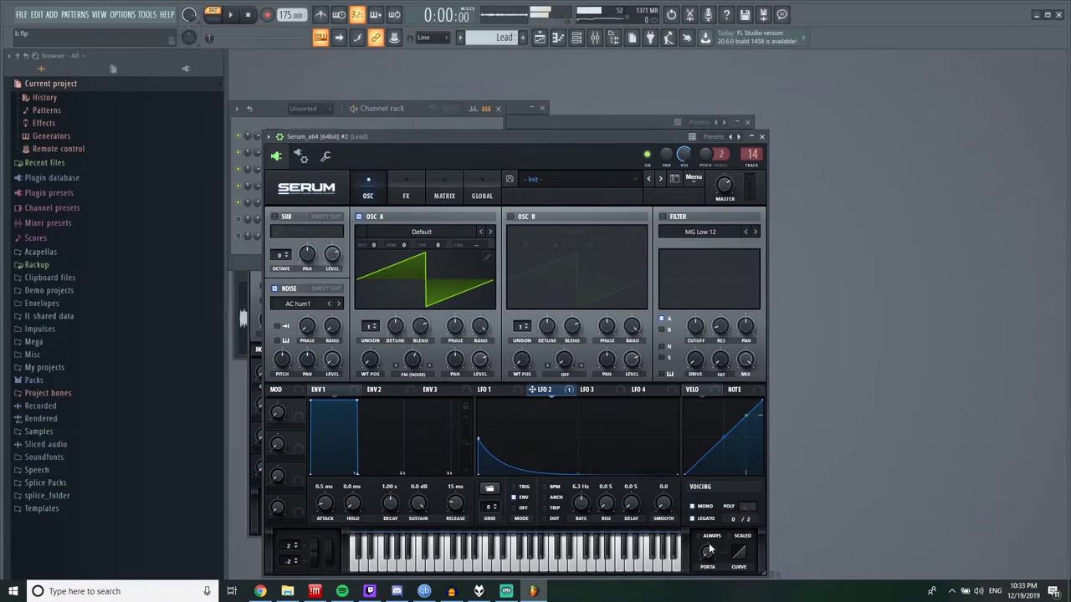
left_click_drag(707, 554, 708, 520)
key("space")
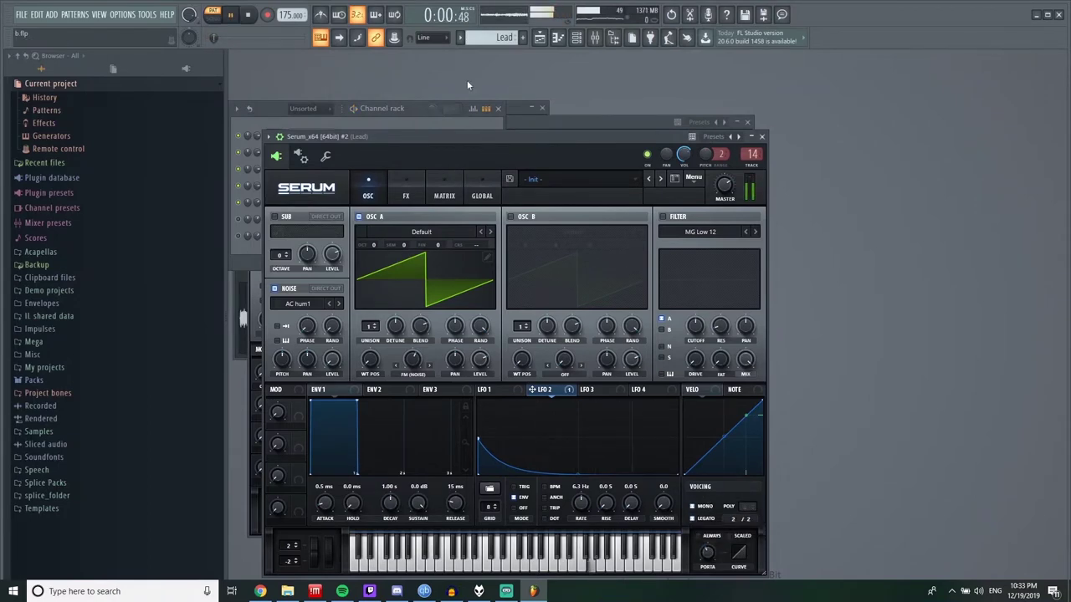
Step: Fine-tune the second Serum's portamento time to about 351 ms during playback
left_click(415, 107)
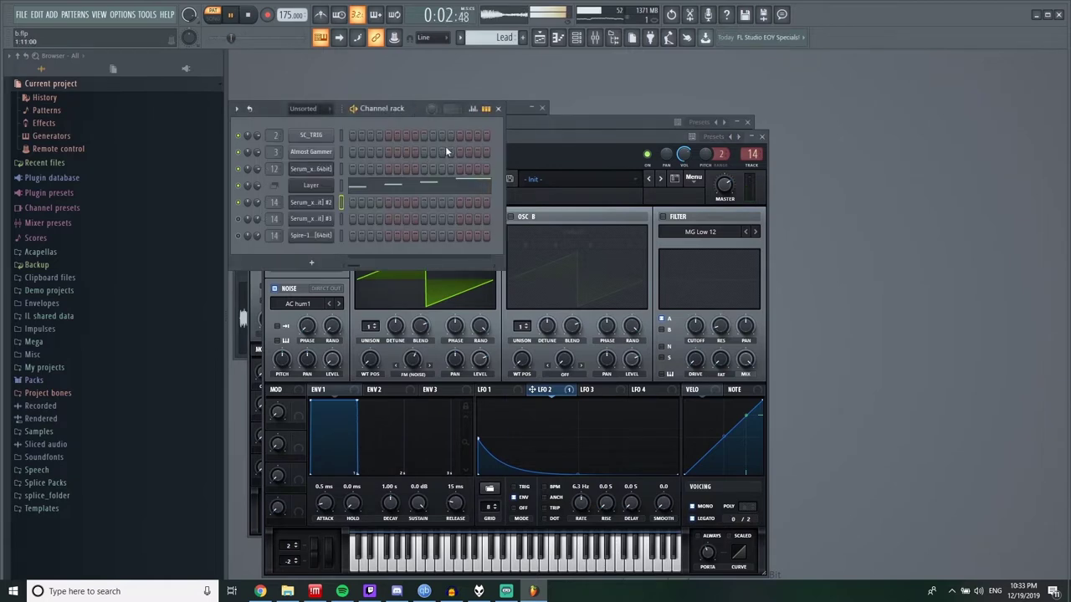
key("space")
left_click(707, 555)
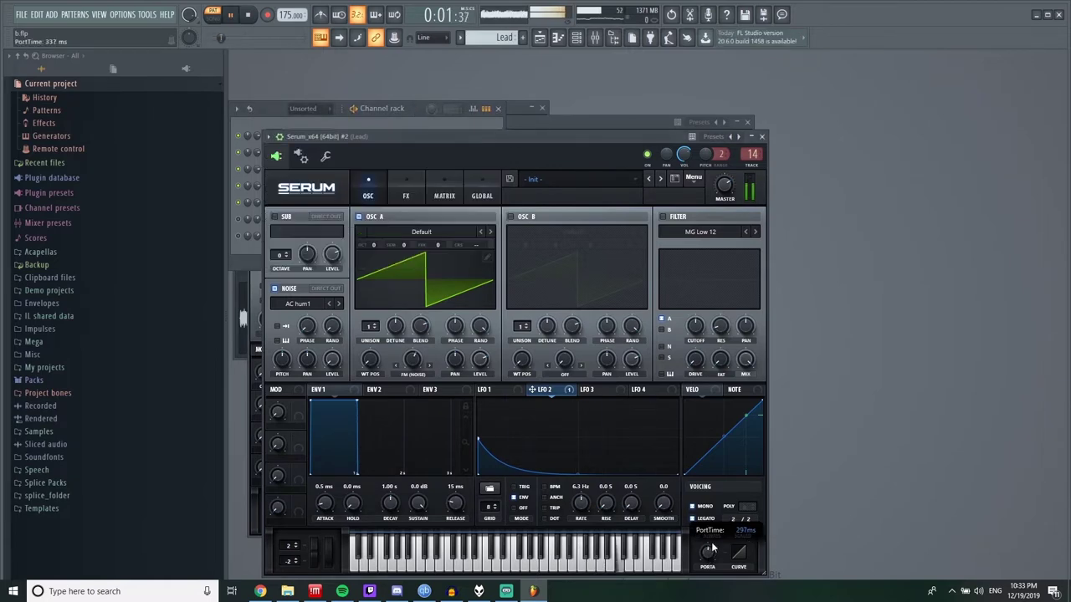
left_click_drag(712, 547, 713, 562)
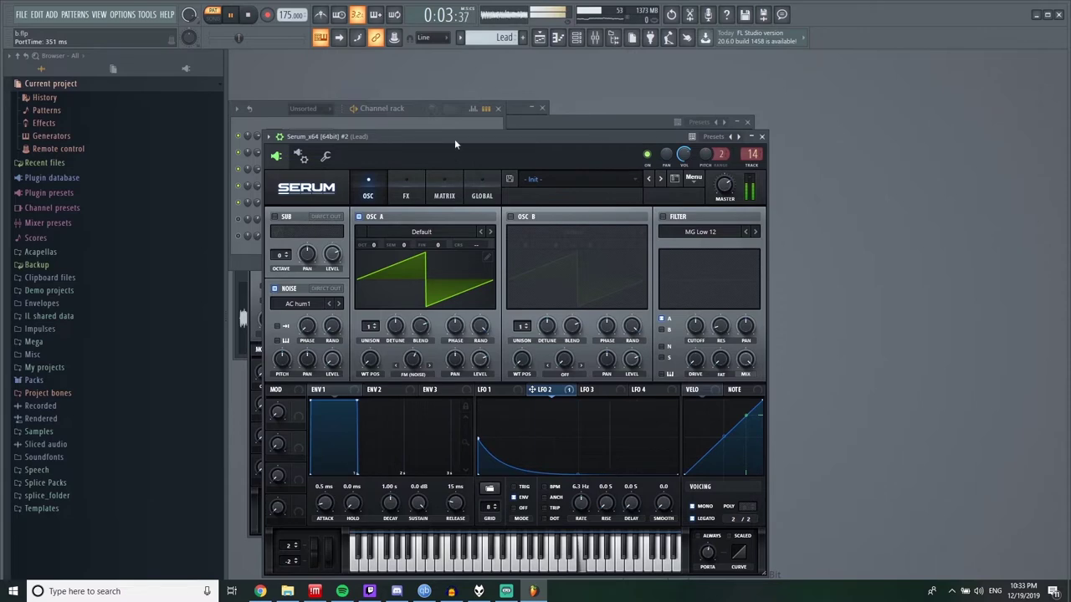
Step: Add a short A4 note at the start of bar 4 and a G4 note at its end in the Layer piano roll
left_click(413, 110)
left_click(442, 187)
key("space")
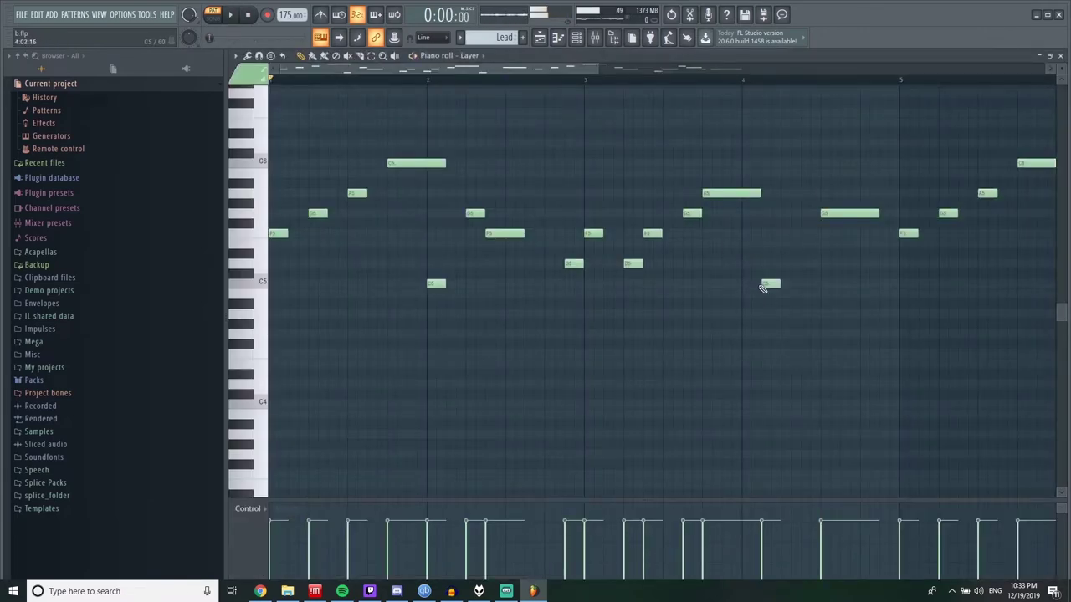
left_click_drag(763, 287, 747, 316)
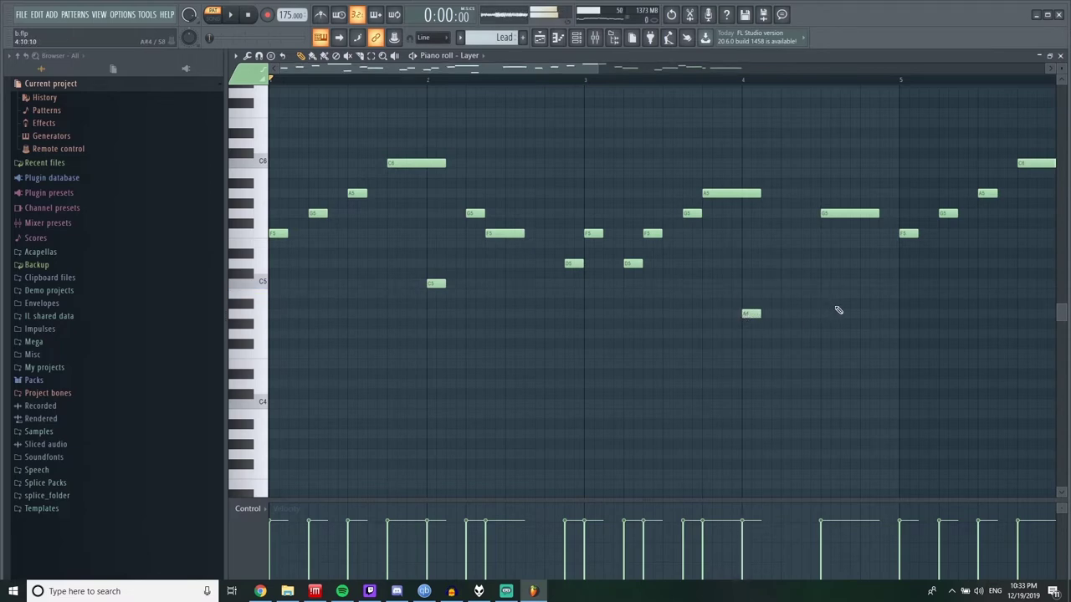
left_click_drag(877, 336, 868, 338)
key("space")
scroll(706, 273, "down", 2)
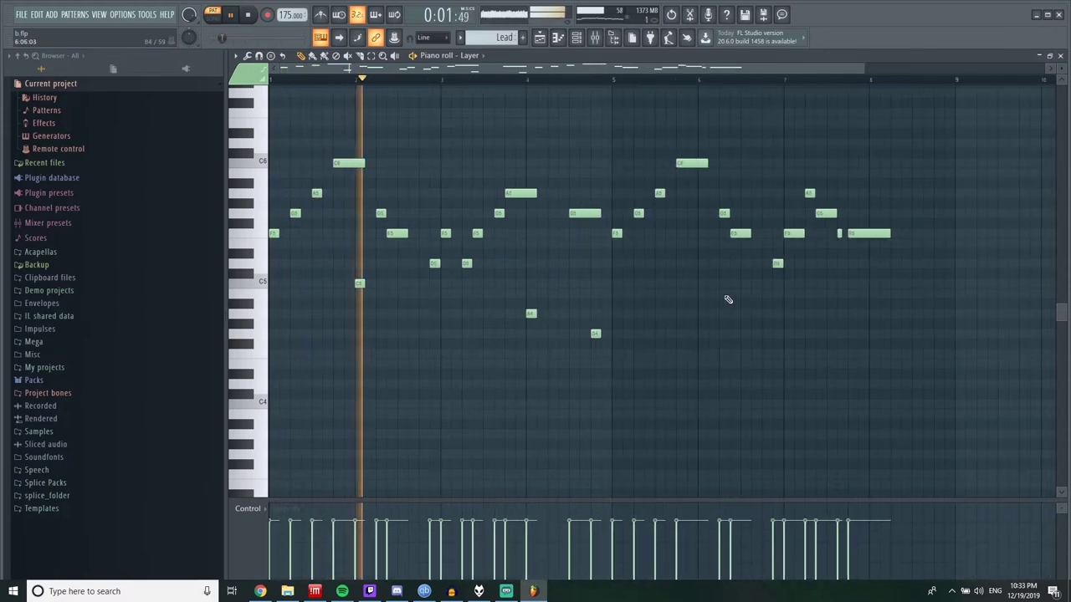
Step: Add a short C5 note at the start of bar 6 and an F4 note in bar 8 of the Layer melody, and play it
left_click(703, 283)
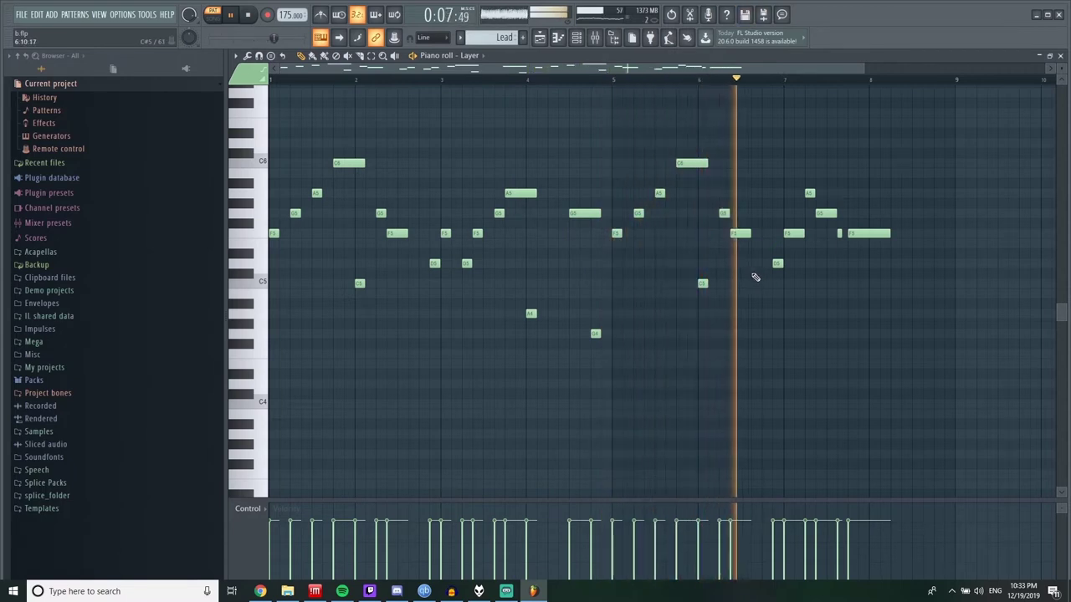
left_click(885, 334)
key("space")
left_click_drag(884, 332, 885, 312)
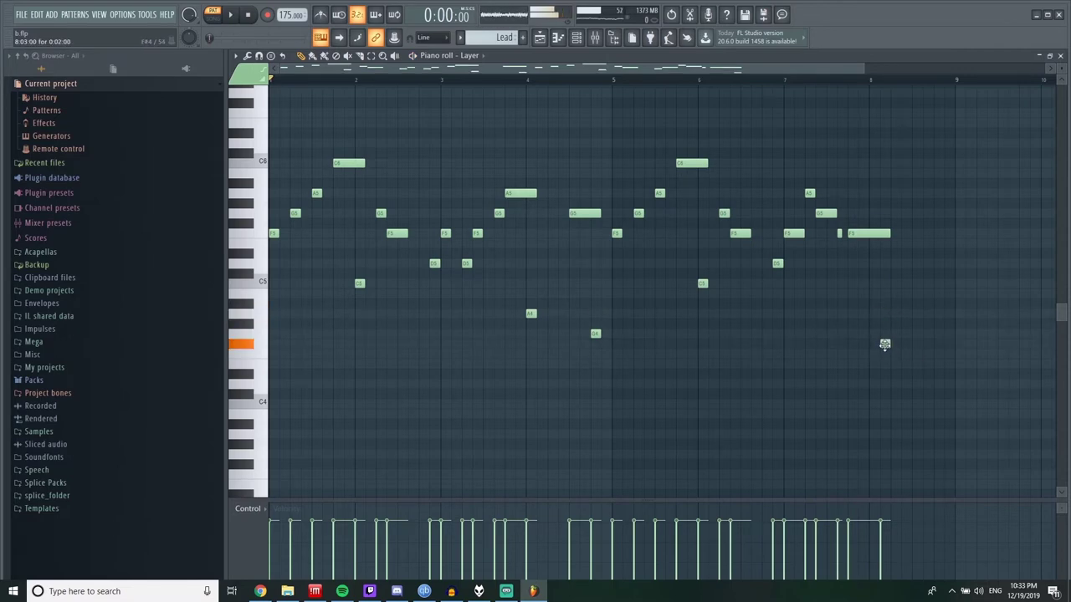
left_click_drag(885, 344, 885, 354)
key("space")
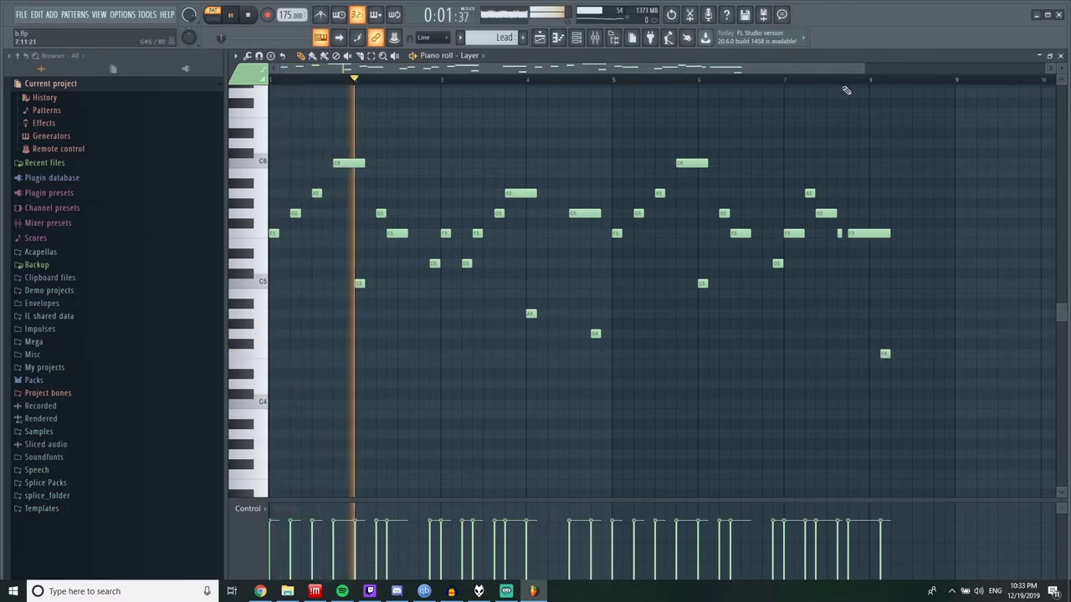
left_click(1059, 56)
key("space")
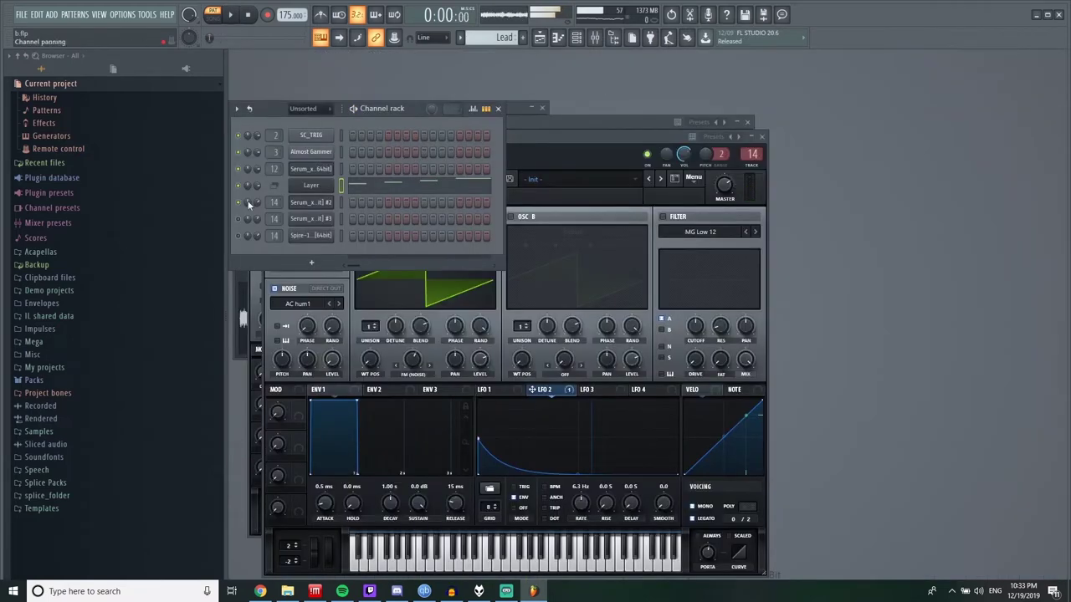
Step: Use mono and legato voicing in the third Serum and adjust its portamento time during playback
left_click(308, 220)
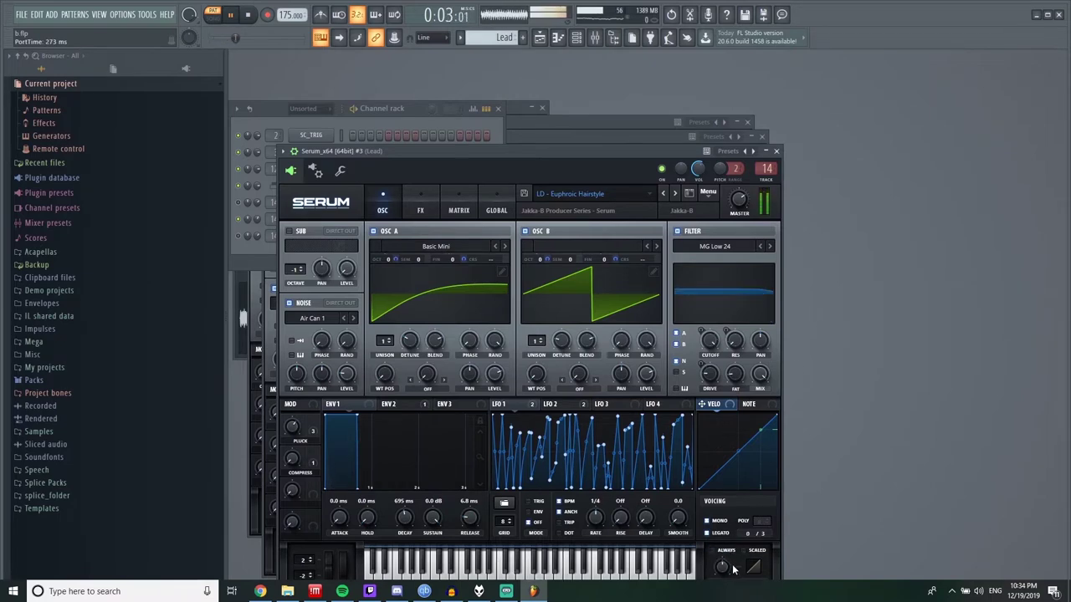
left_click_drag(726, 569, 730, 561)
left_click(775, 150)
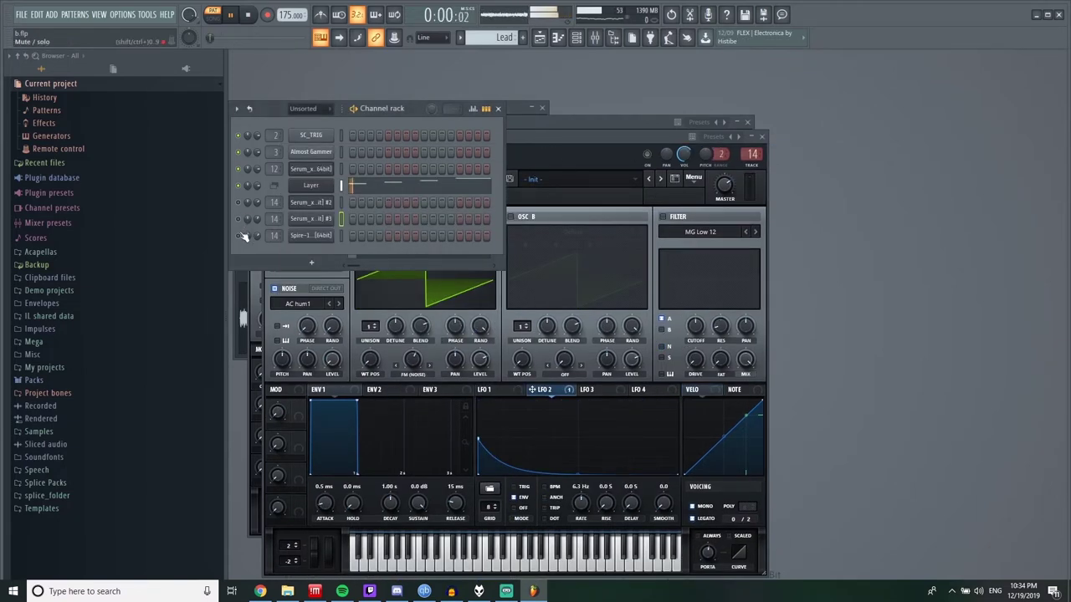
Step: Set Spire's voice mode to mono_4 and play the Lead pattern
left_click(301, 237)
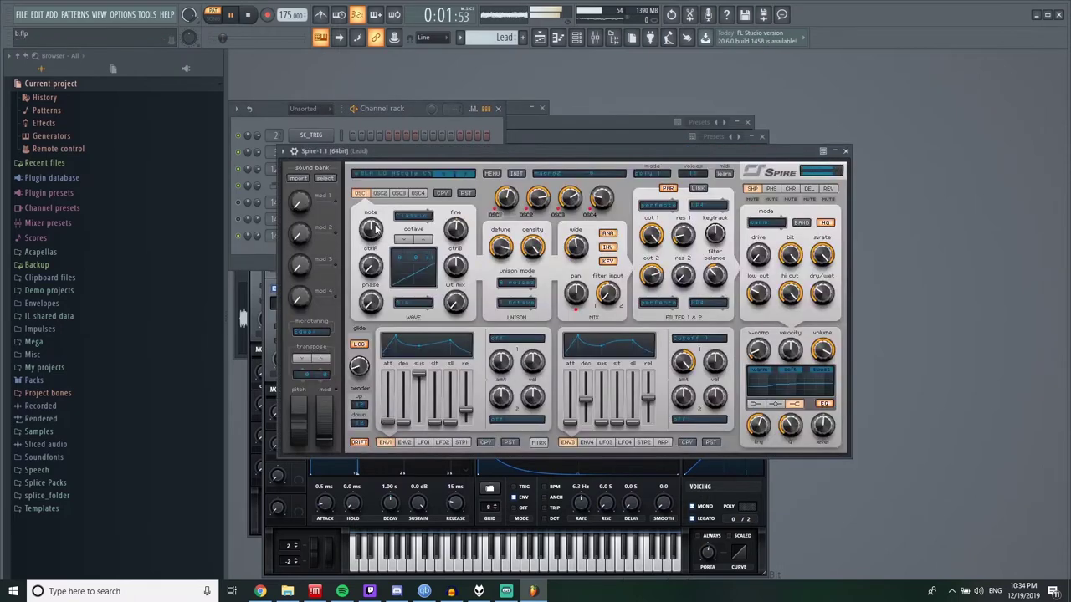
left_click(653, 173)
key("space")
left_click(661, 222)
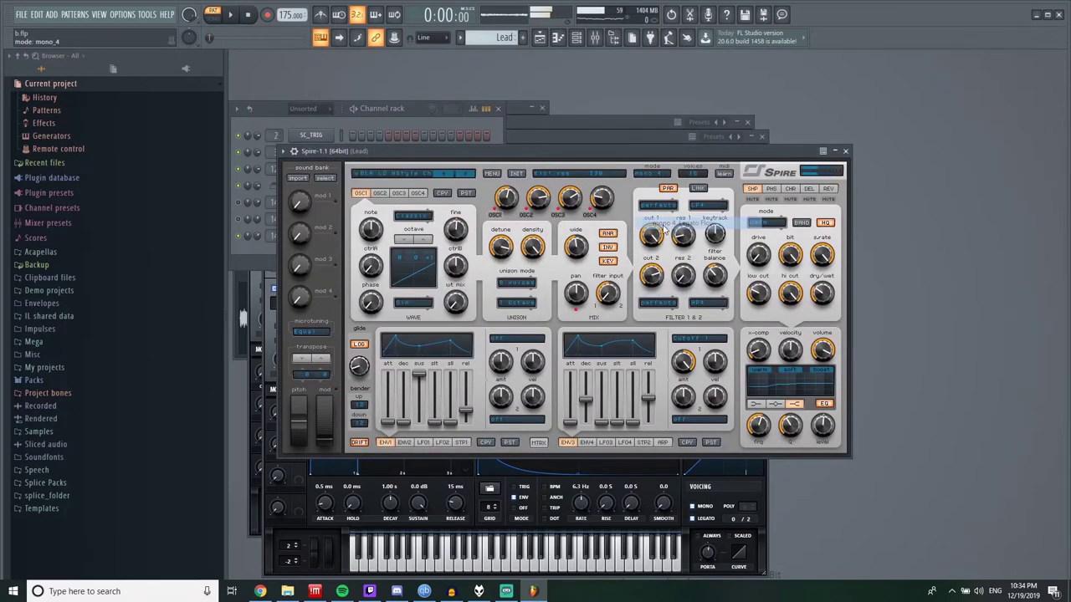
left_click(414, 111)
key("space")
Step: Adjust Spire's glide to about 560 while playing the Lead pattern with all three lead layers
left_click(569, 152)
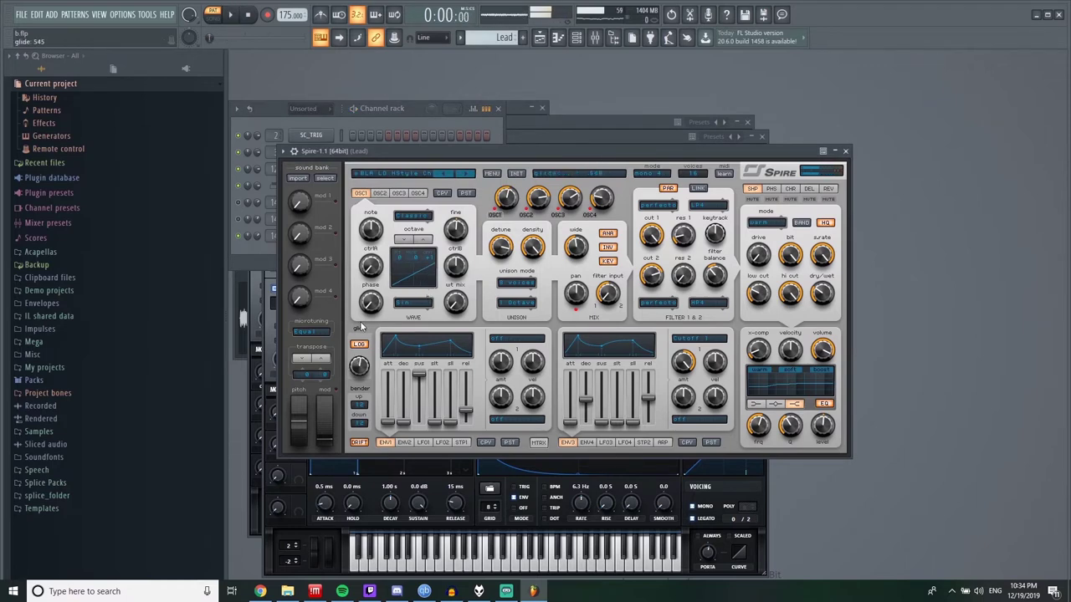
left_click(399, 135)
key("space")
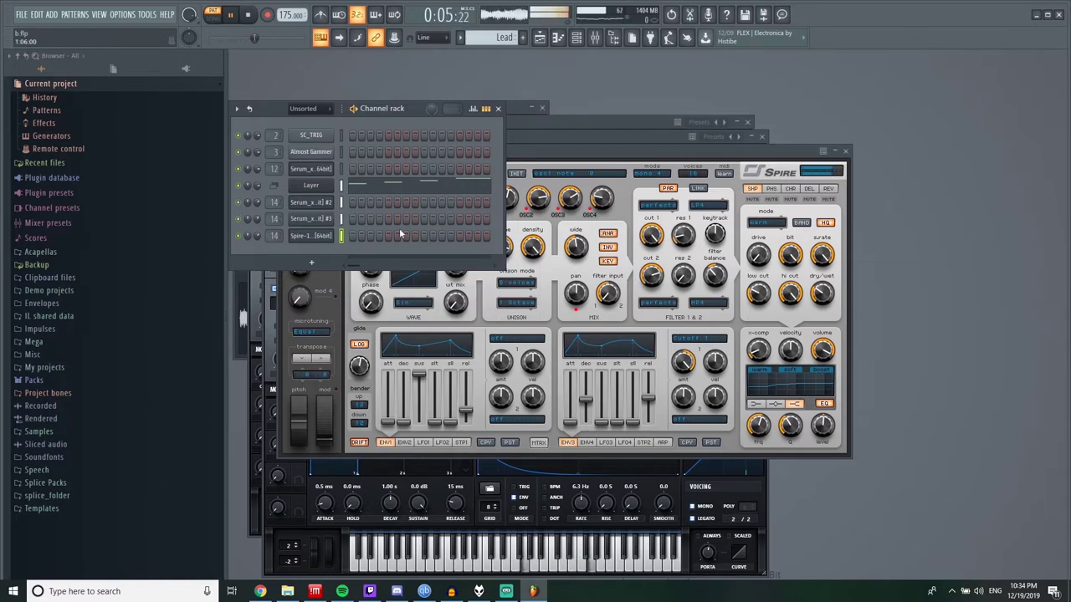
left_click(366, 368)
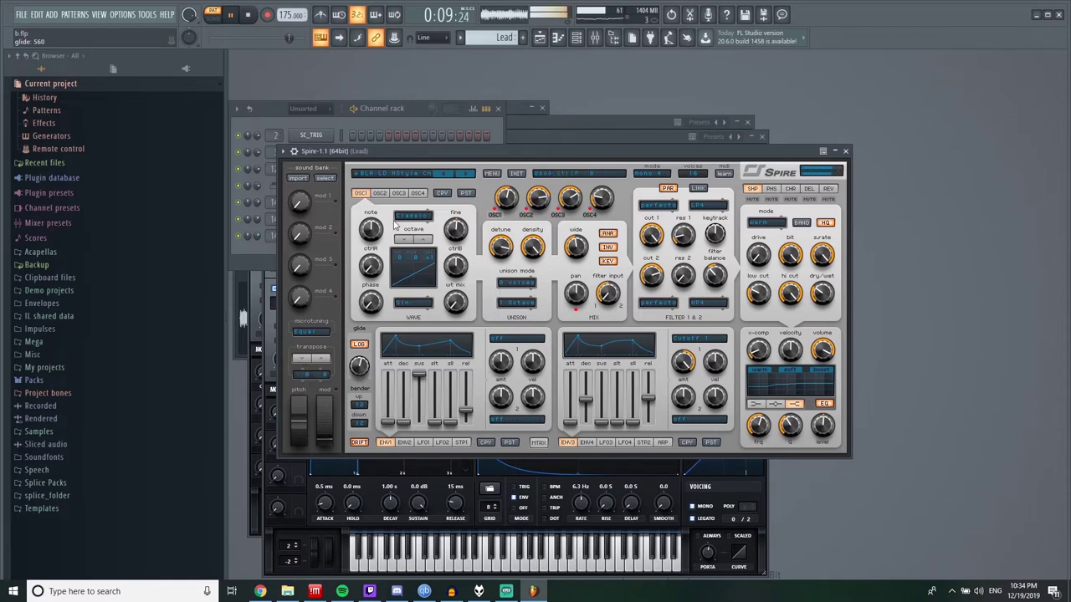
left_click(411, 112)
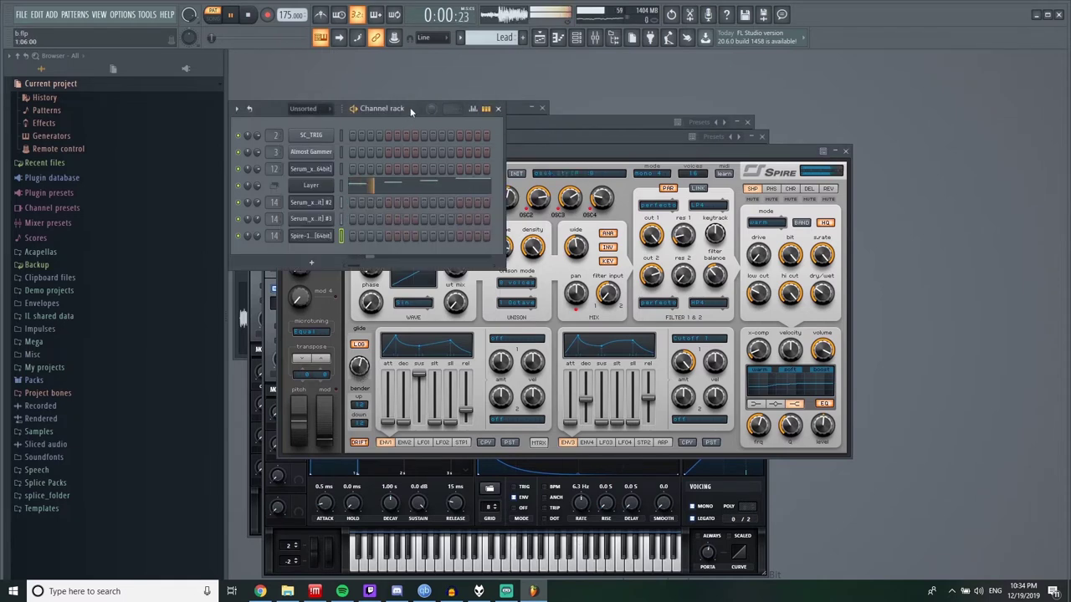
left_click(362, 362)
left_click_drag(362, 361, 363, 358)
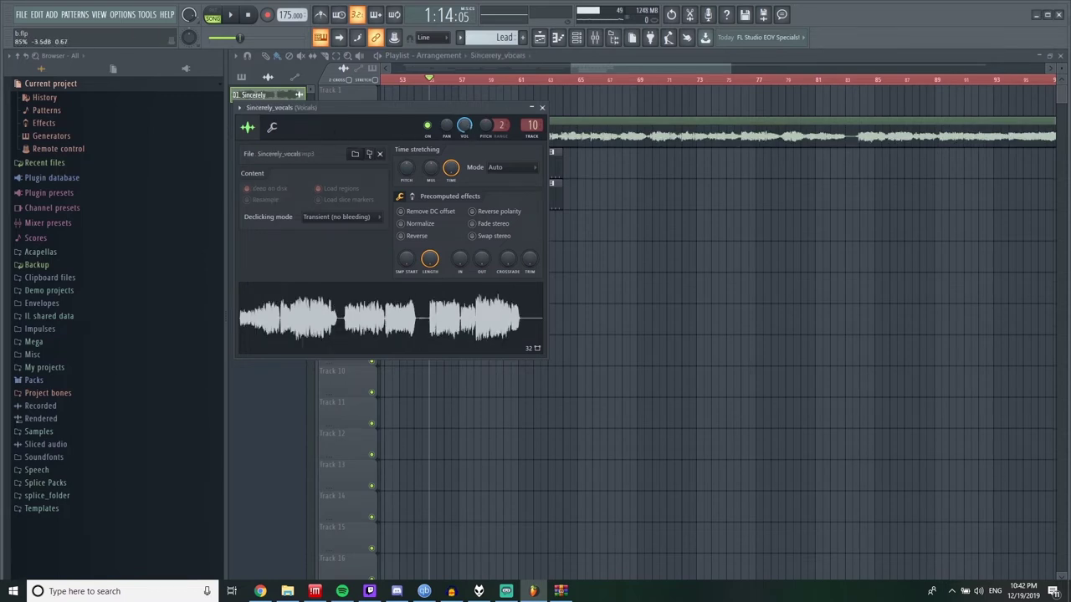
Step: Close the Sincerely_vocals sample settings and play the playlist arrangement from about bar 53
left_click(543, 109)
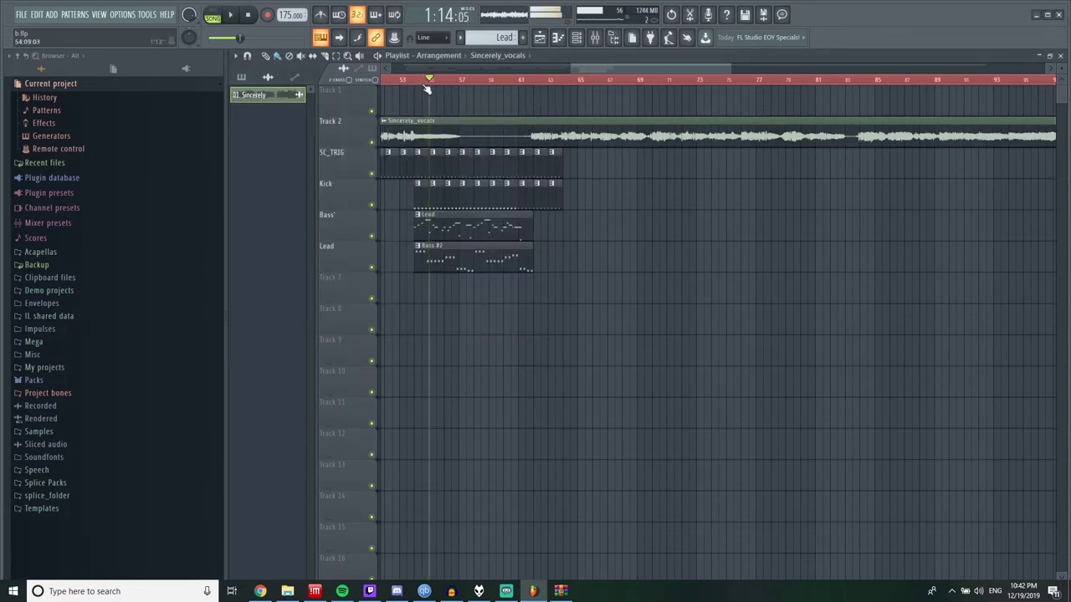
left_click(399, 80)
key("space")
scroll(617, 181, "down", 3)
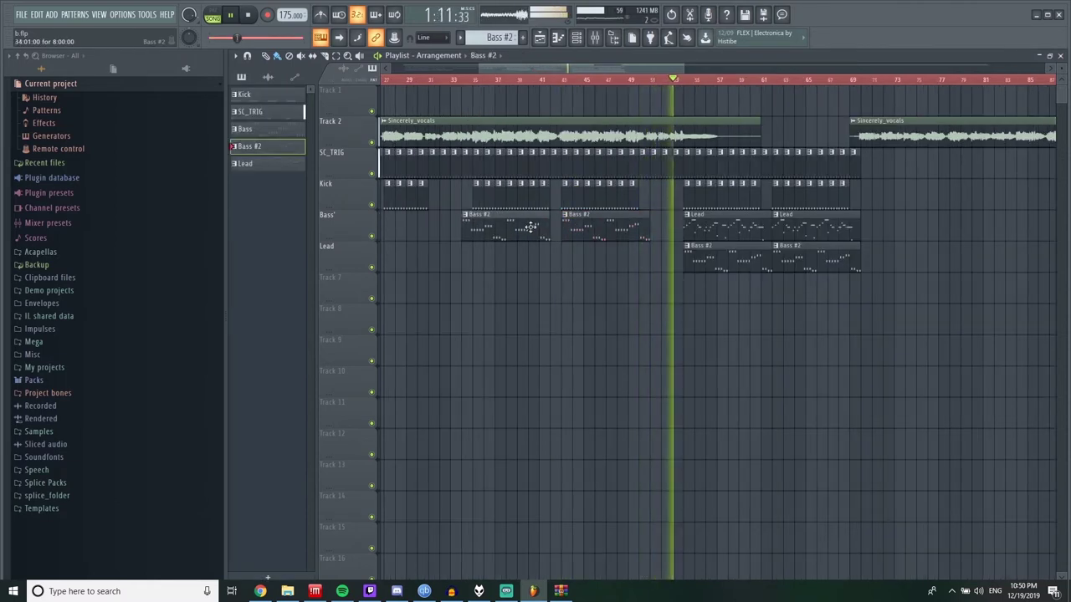
Step: Play the arrangement from about bar 34 and review the Bass #2 pattern's notes in the piano roll
left_click(460, 80)
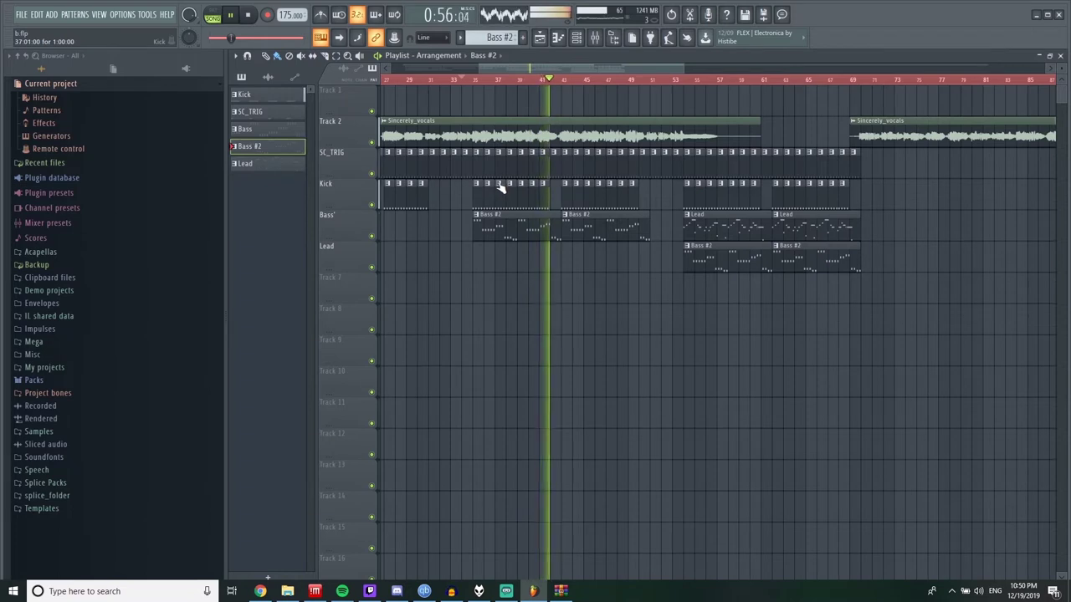
double_click(532, 229)
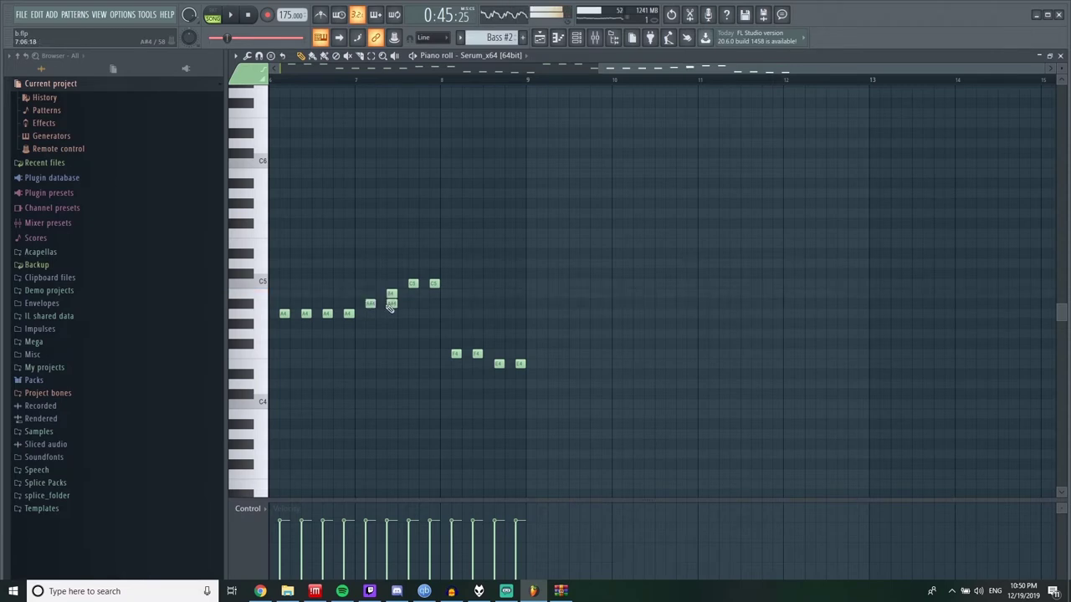
scroll(396, 299, "down", 3)
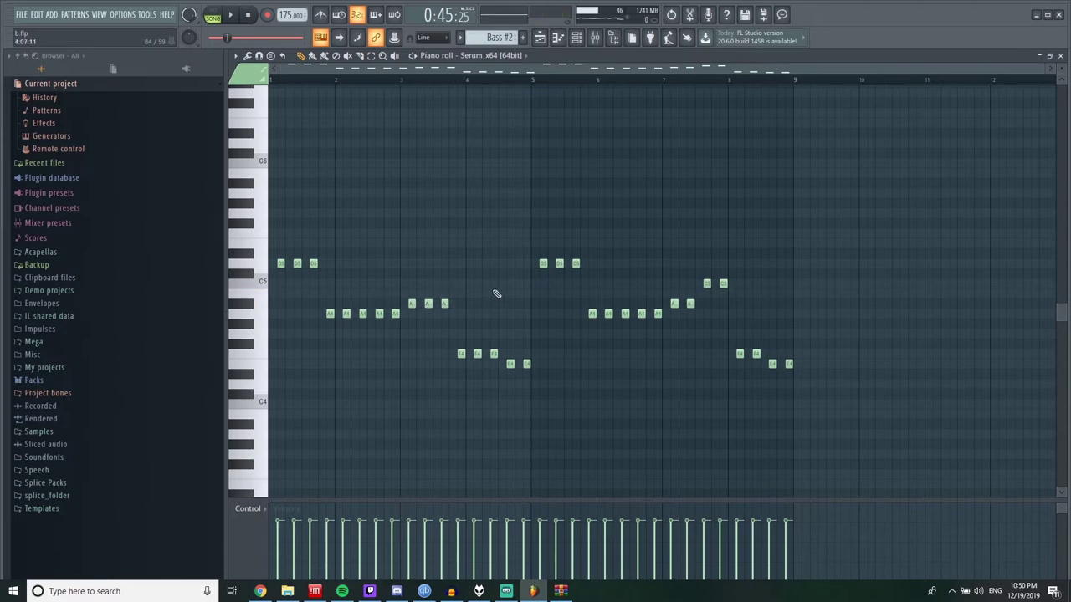
scroll(301, 116, "up", 1)
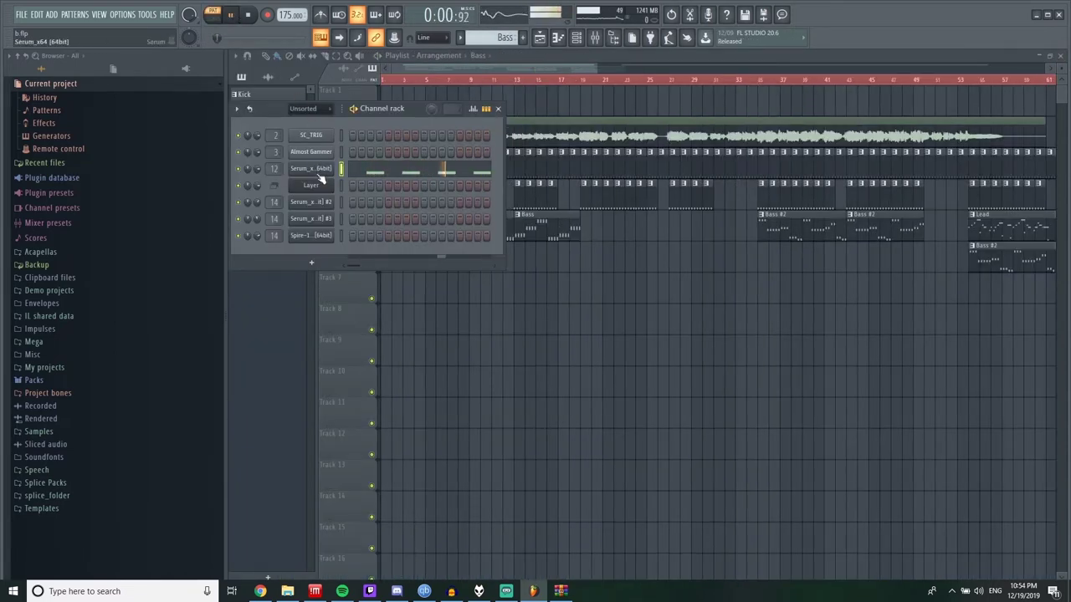
Step: Clone the bass Serum channel and add a Layer channel to the project
right_click(332, 169)
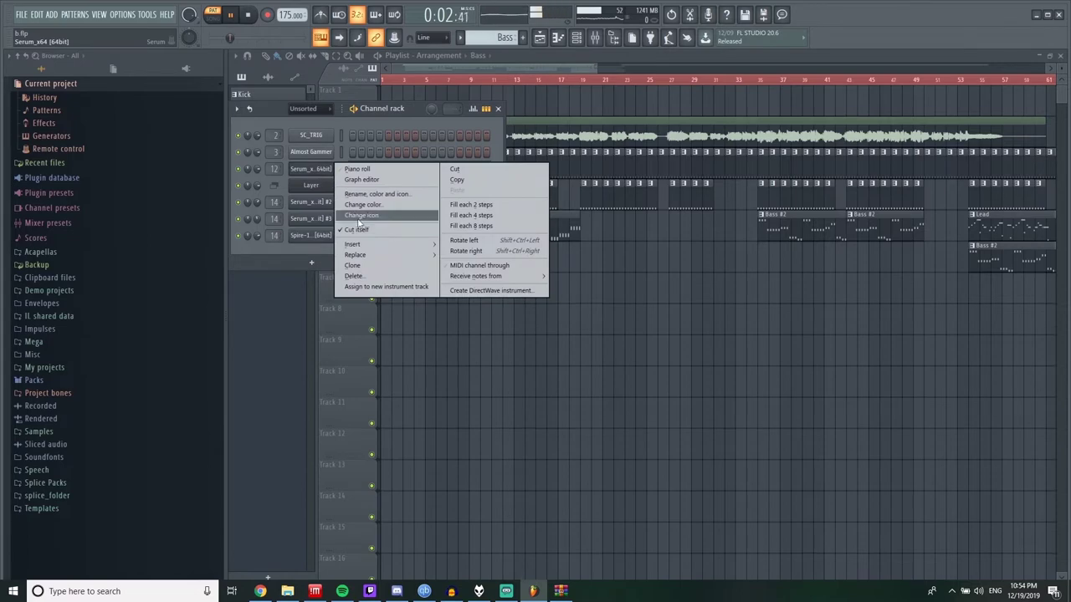
left_click(353, 266)
left_click(74, 14)
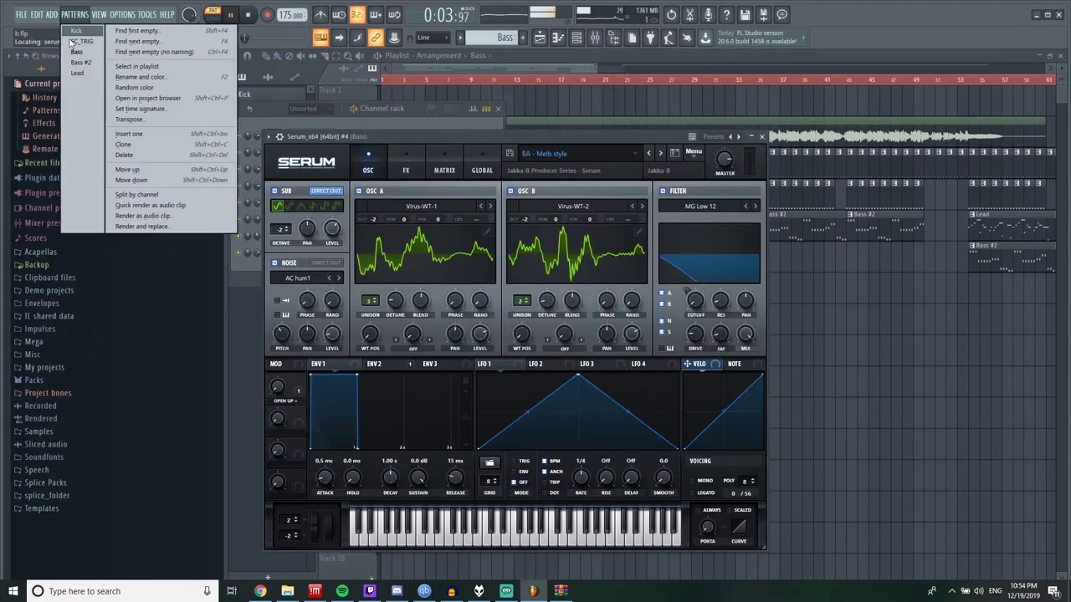
mouse_move(52, 14)
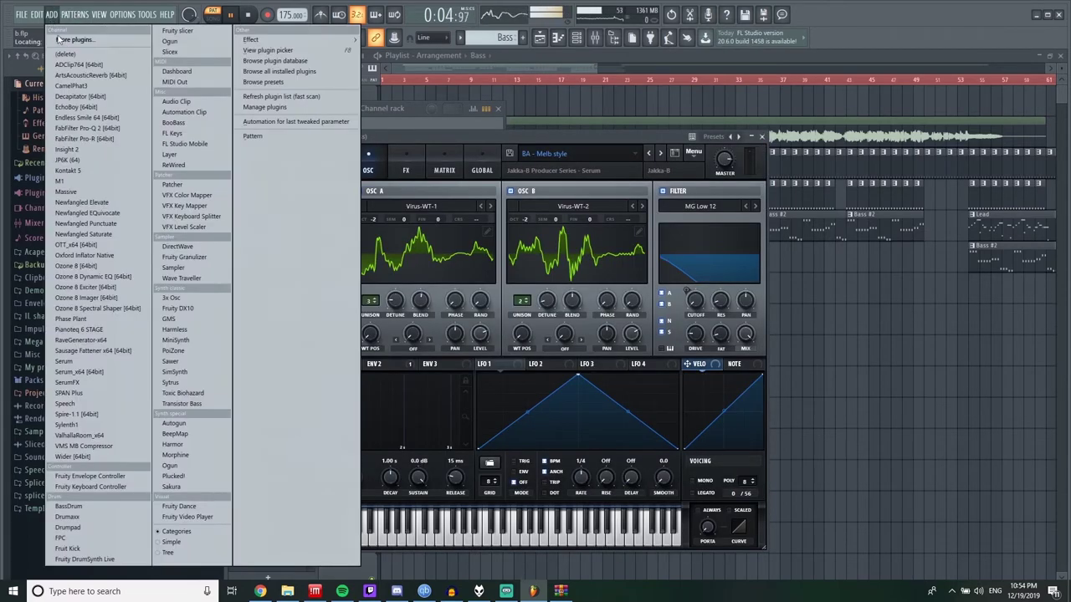
left_click(183, 154)
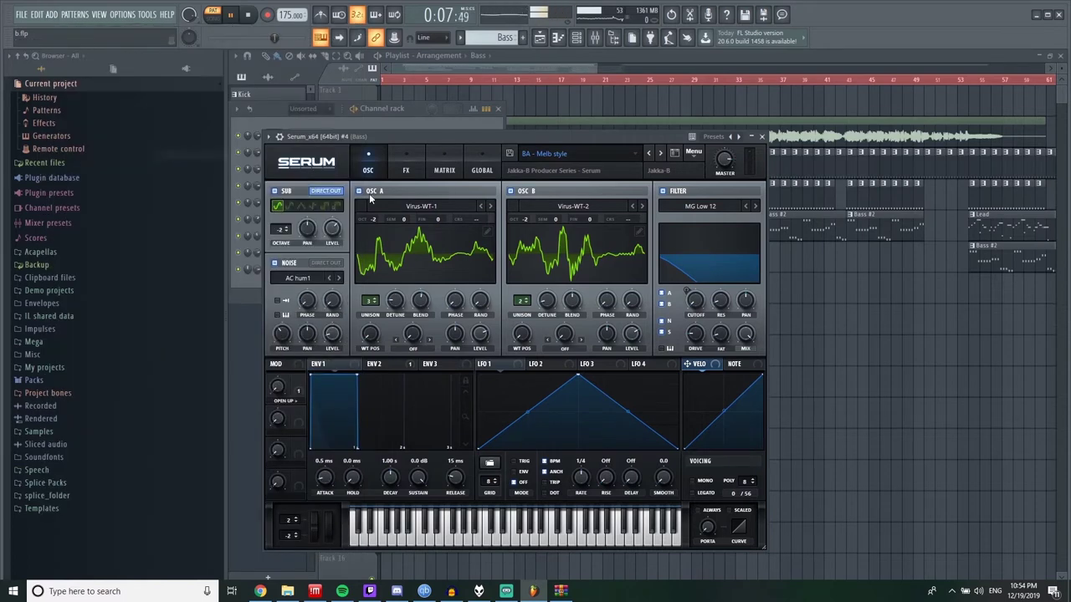
Step: Load the BA - Gritty Top Layer 1 preset in the cloned Serum and set its low EQ frequency to about 695 Hz
left_click(392, 130)
left_click_drag(321, 273, 321, 170)
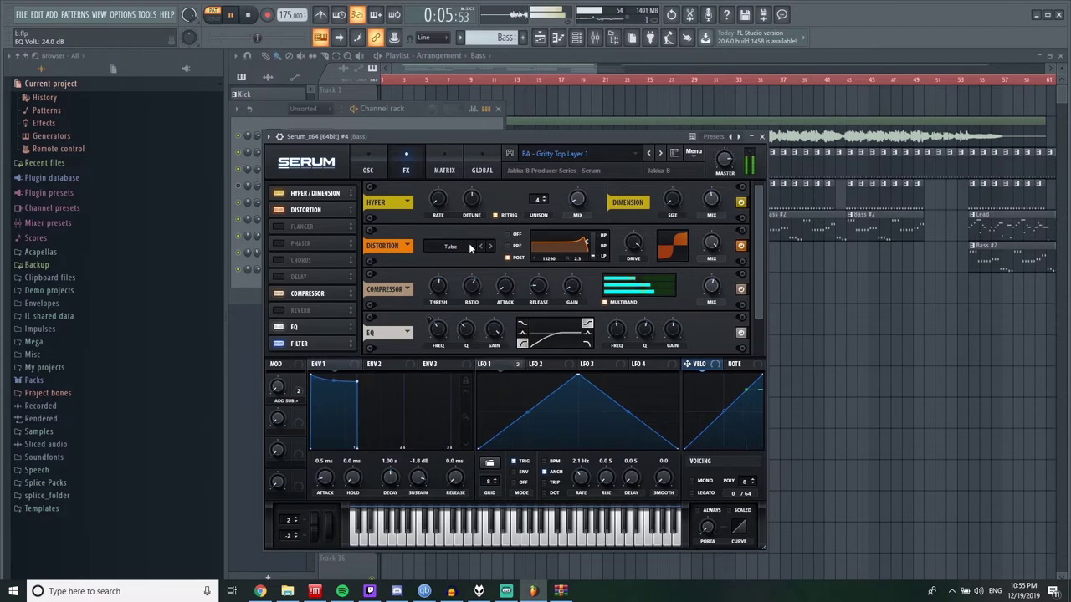
left_click_drag(443, 337, 441, 326)
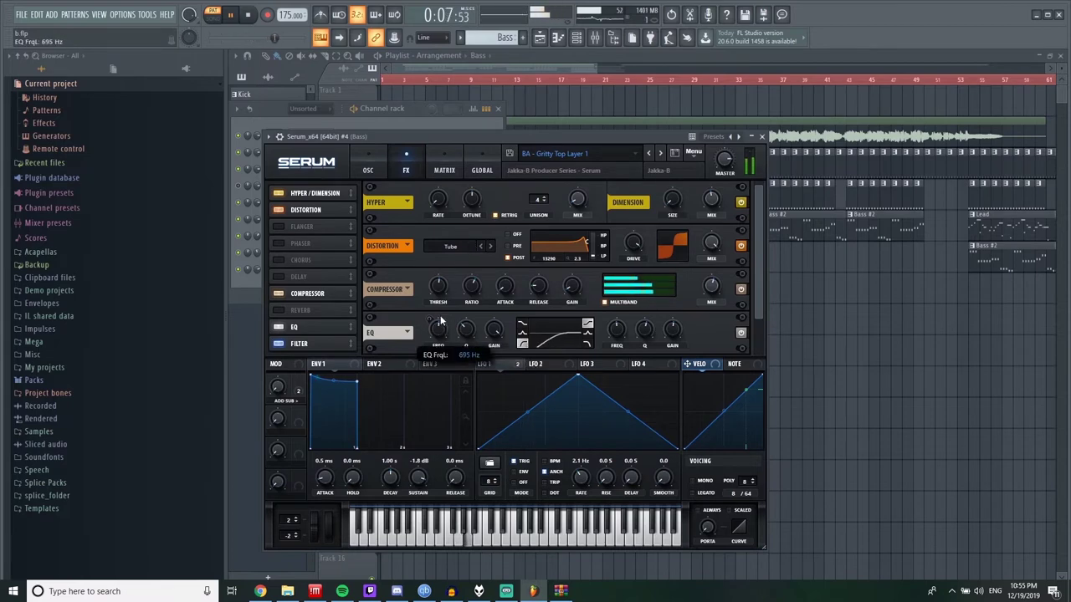
left_click(760, 137)
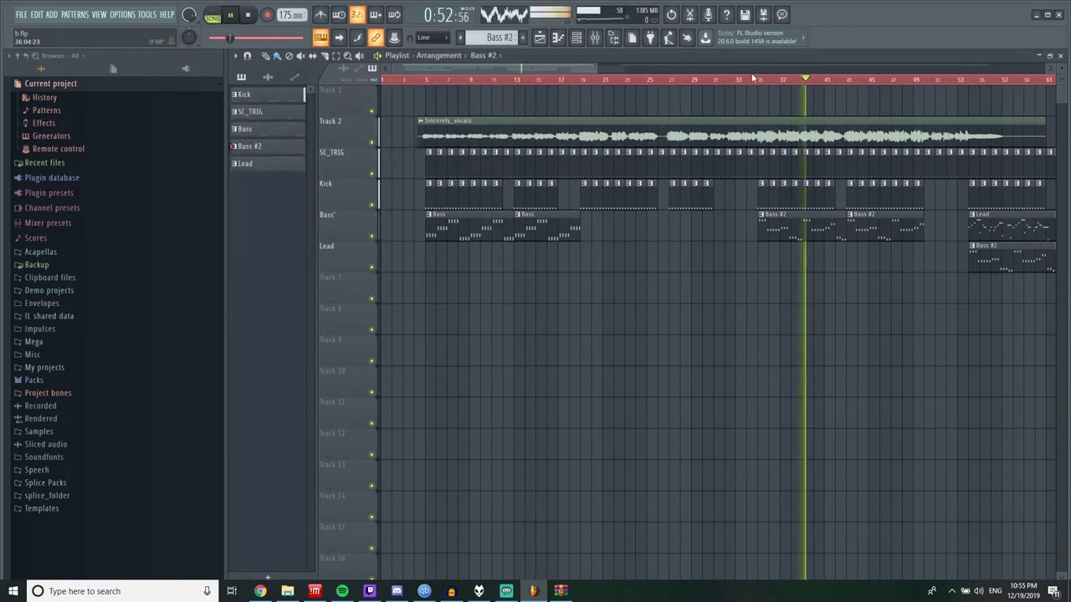
Step: Play the arrangement from about bar 34, from the lead section at bar 53, and from bar 5
left_click(759, 78)
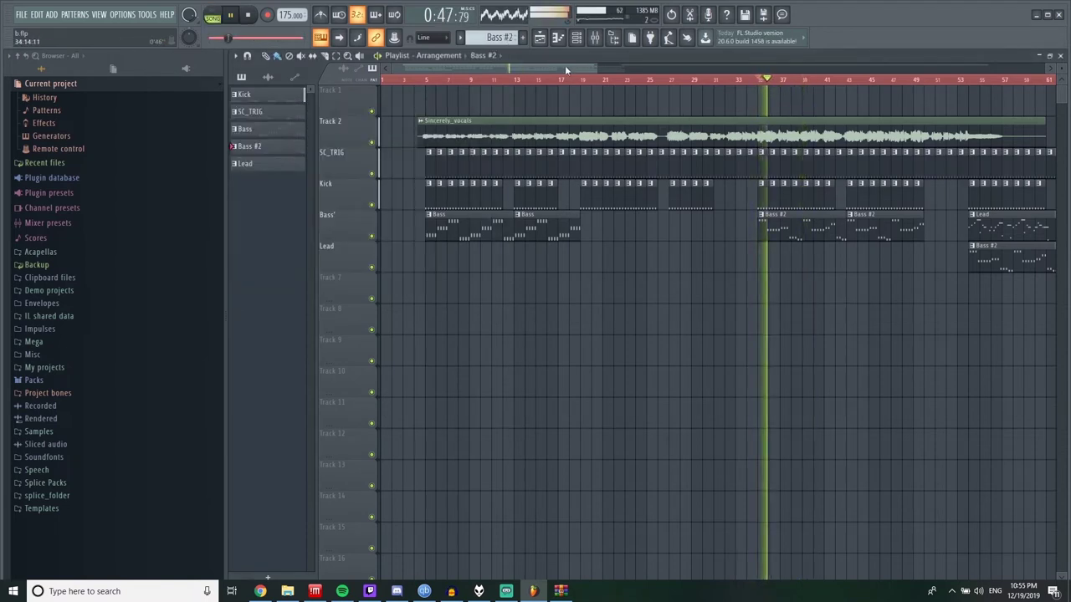
left_click_drag(565, 69, 627, 69)
left_click(589, 81)
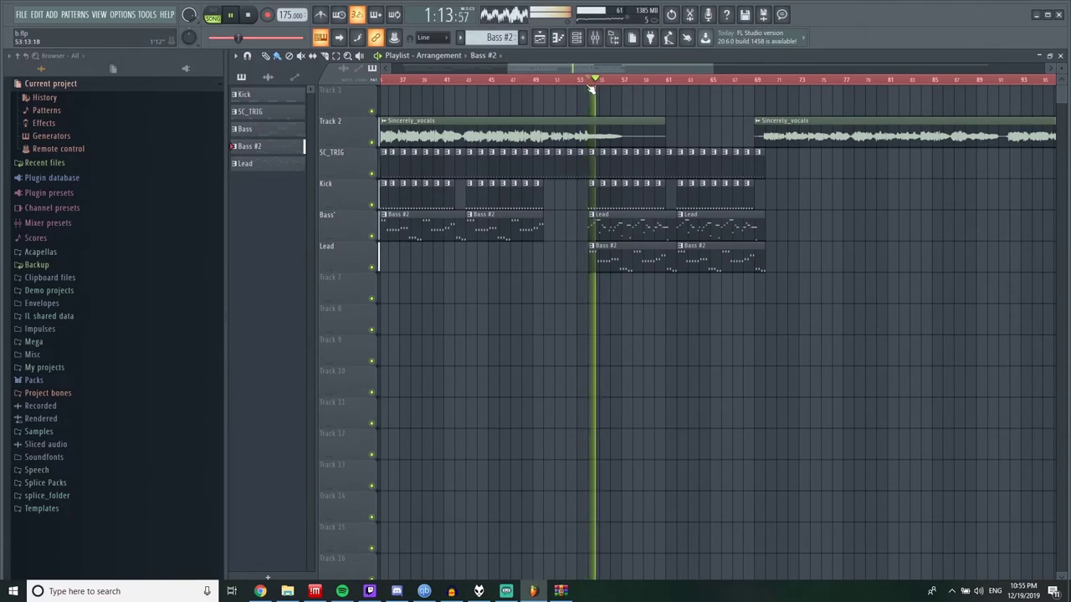
left_click_drag(630, 69, 324, 77)
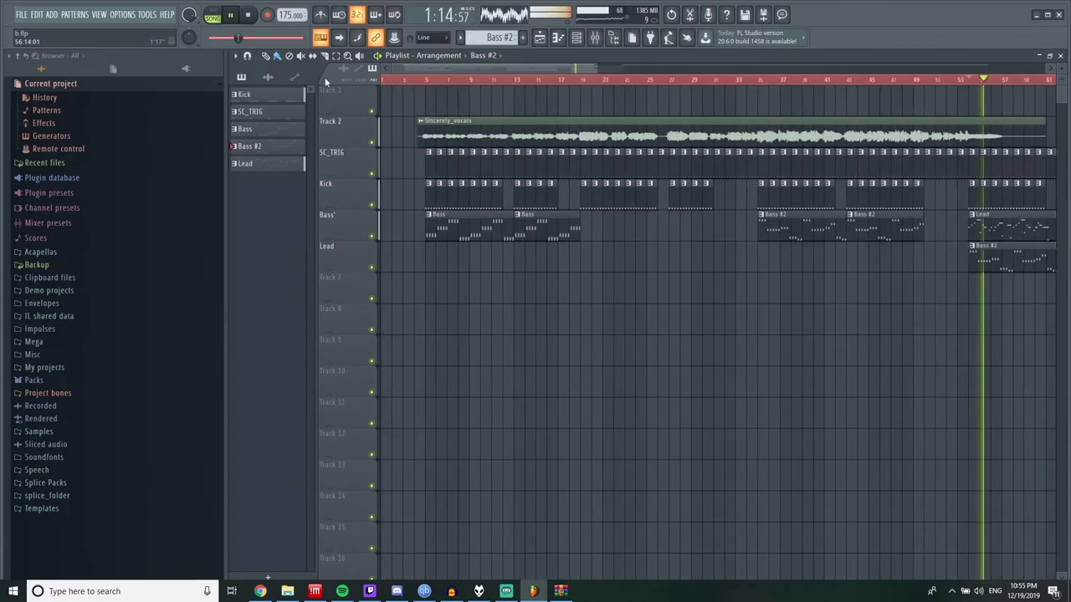
left_click(427, 84)
Step: Write four C5 notes, one per beat of bar 1, for Ride 1 in the Ride pattern and play it
key("F5")
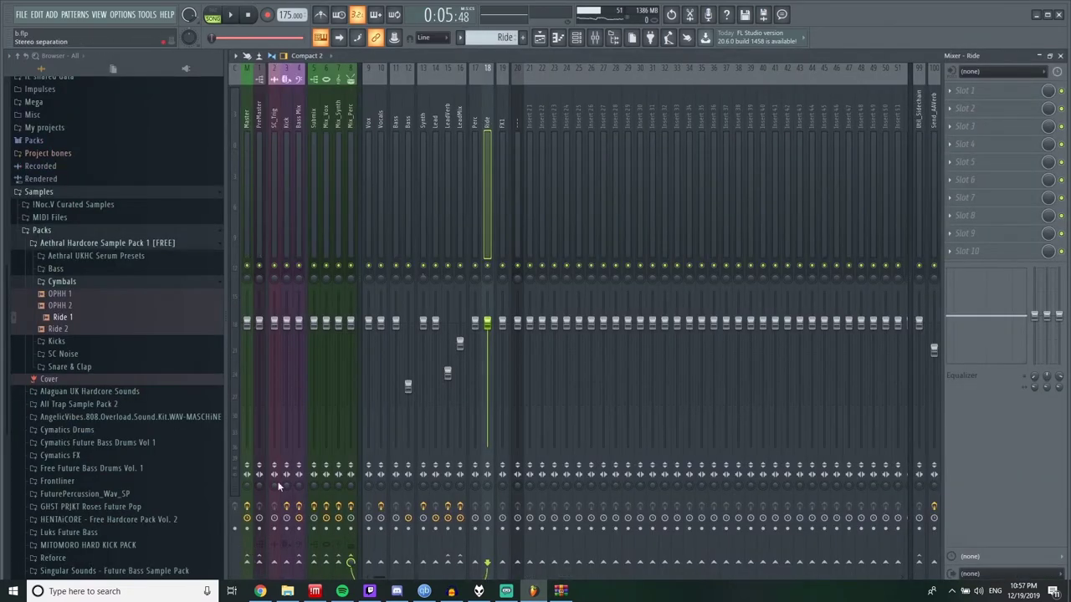
key("F6")
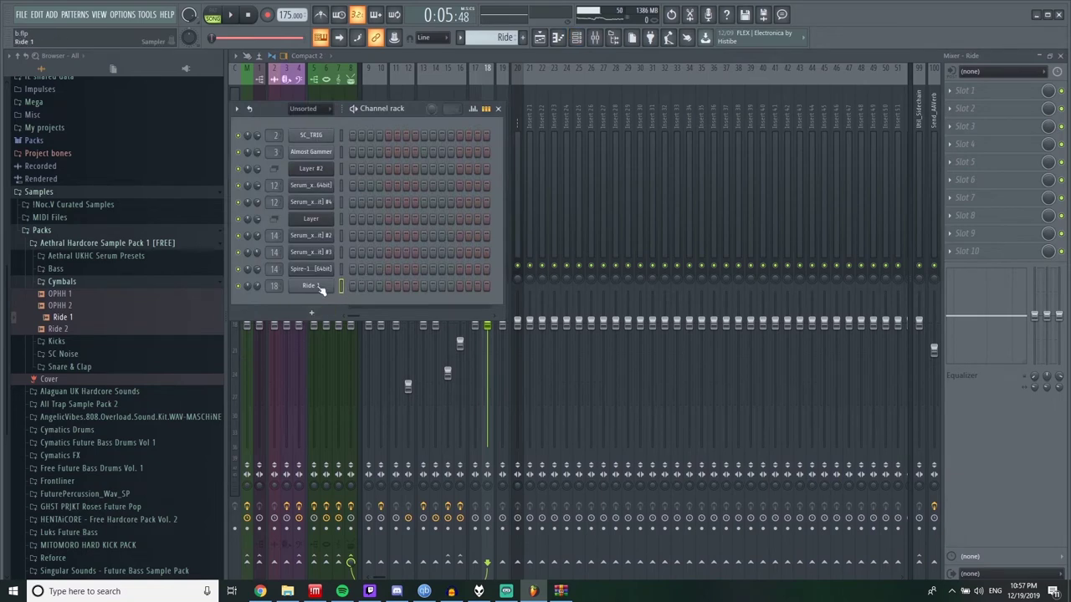
key("F7")
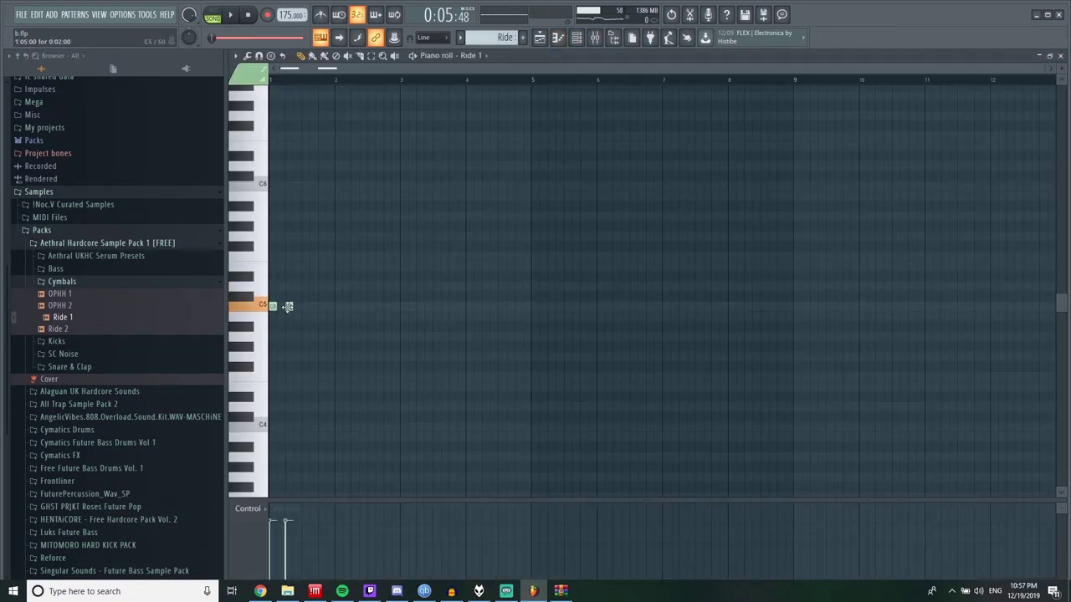
left_click(212, 15)
left_click(231, 14)
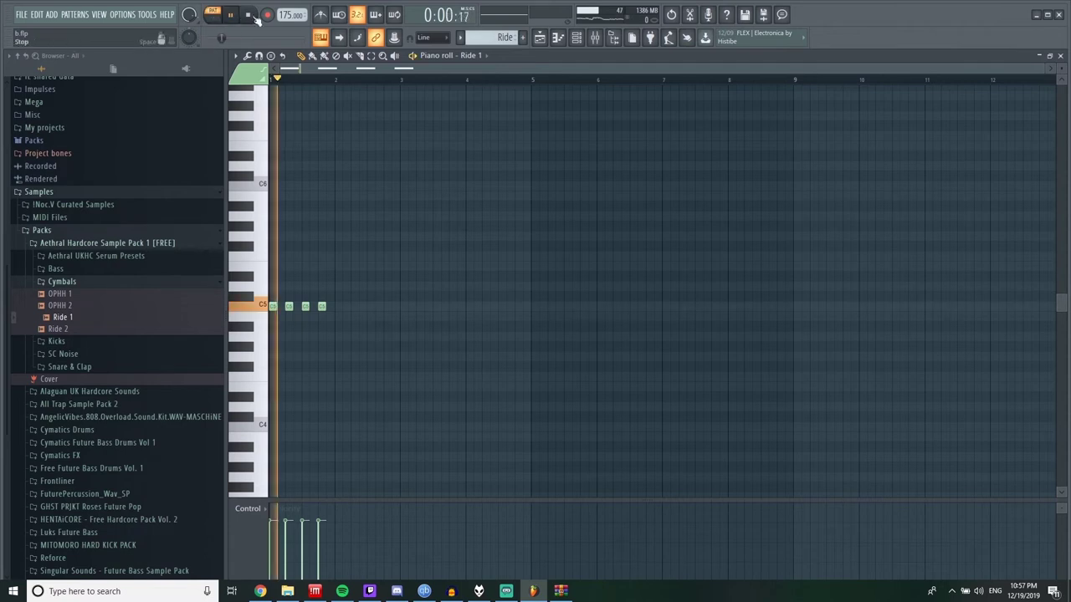
left_click(1060, 56)
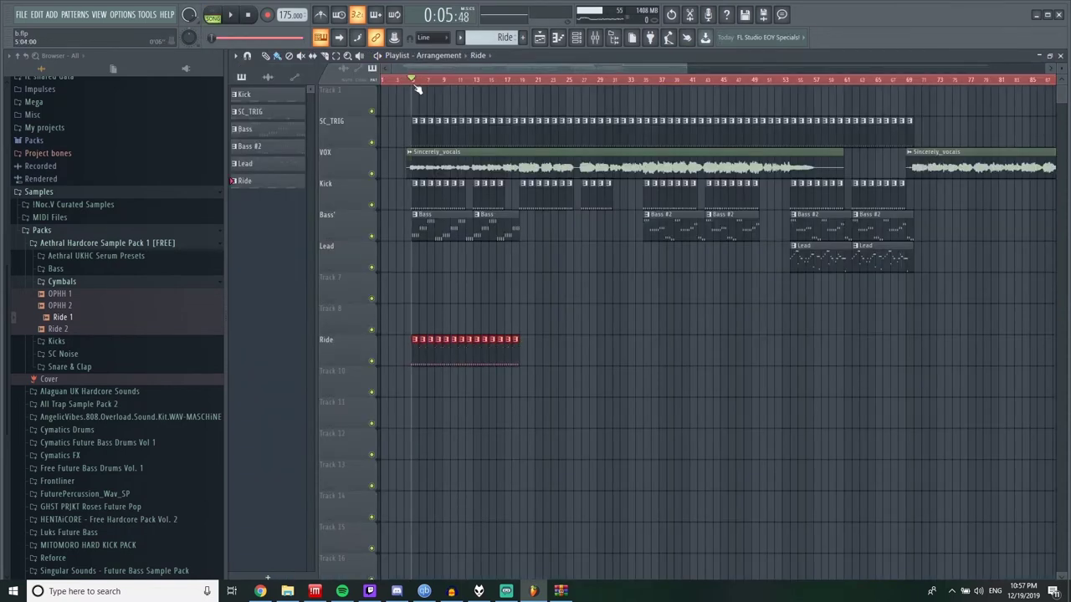
Step: Lower the OHH mixer track's volume to about 82% (-4.3 dB) while the arrangement plays
key("F5")
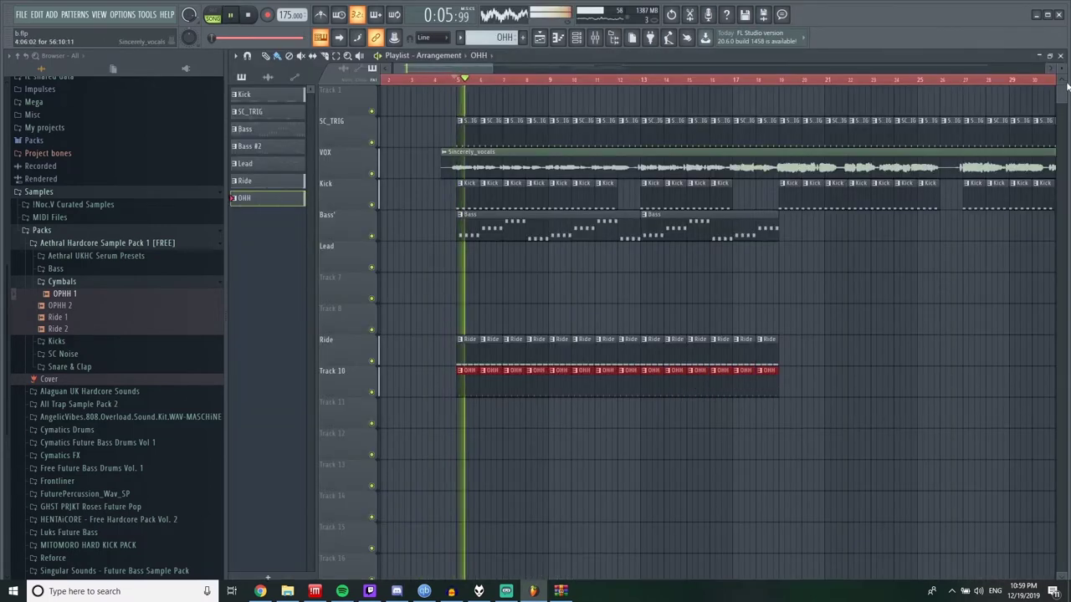
left_click(1060, 55)
key("F9")
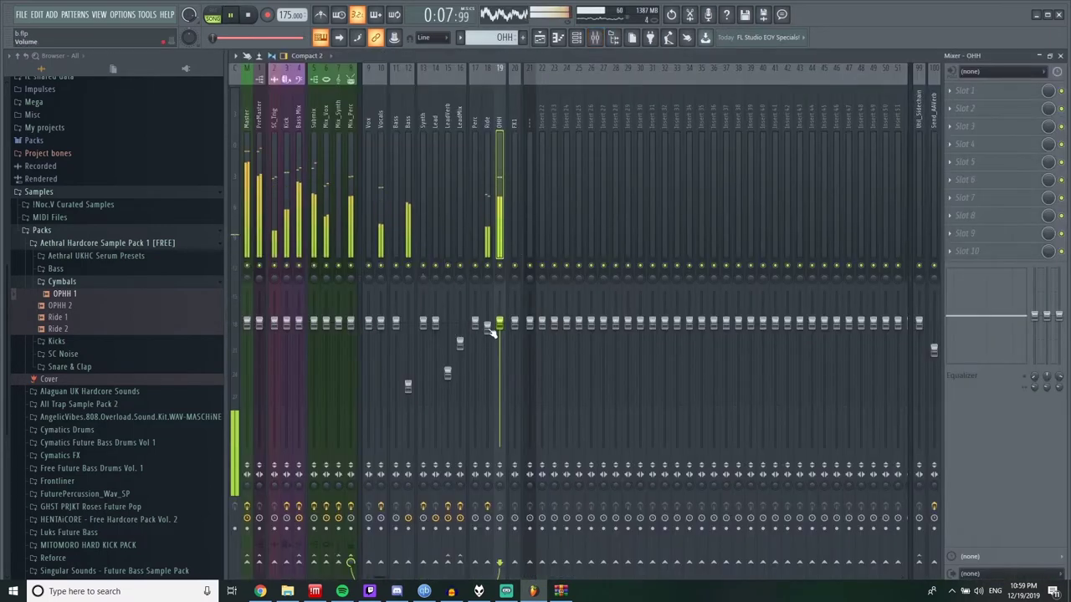
left_click_drag(499, 334, 500, 349)
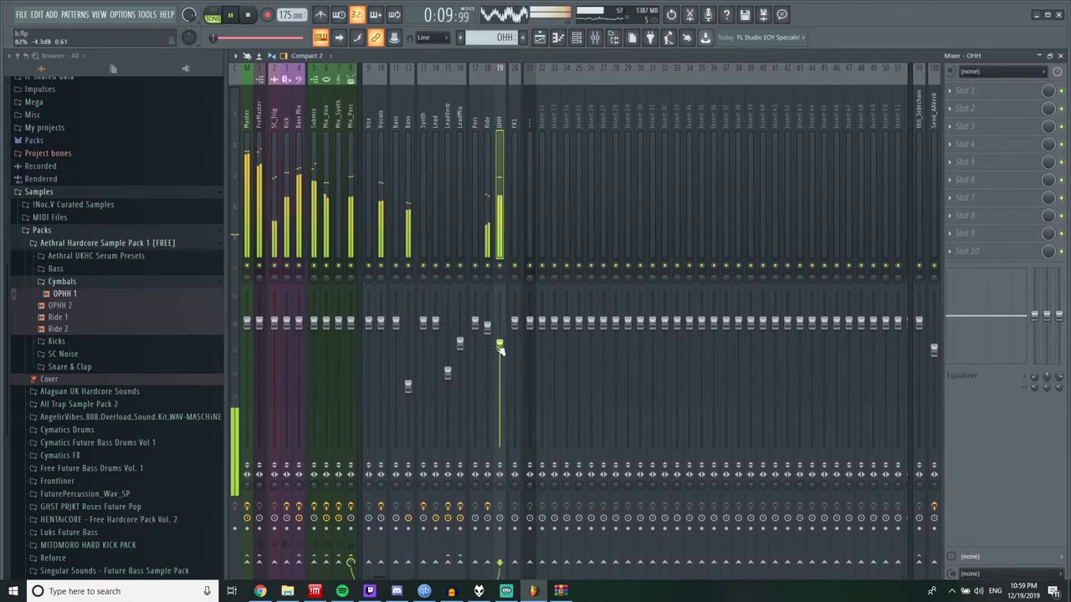
Step: Stop playback, collapse the Cymbals sample folder and open the Snare & Clap folder
left_click(102, 282)
key("space")
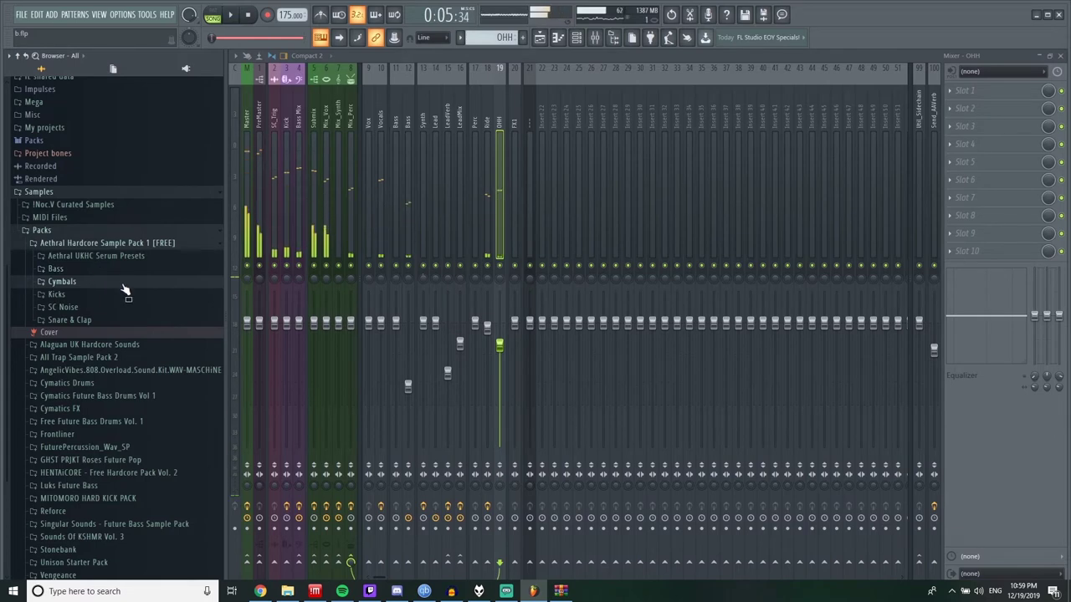
left_click(115, 322)
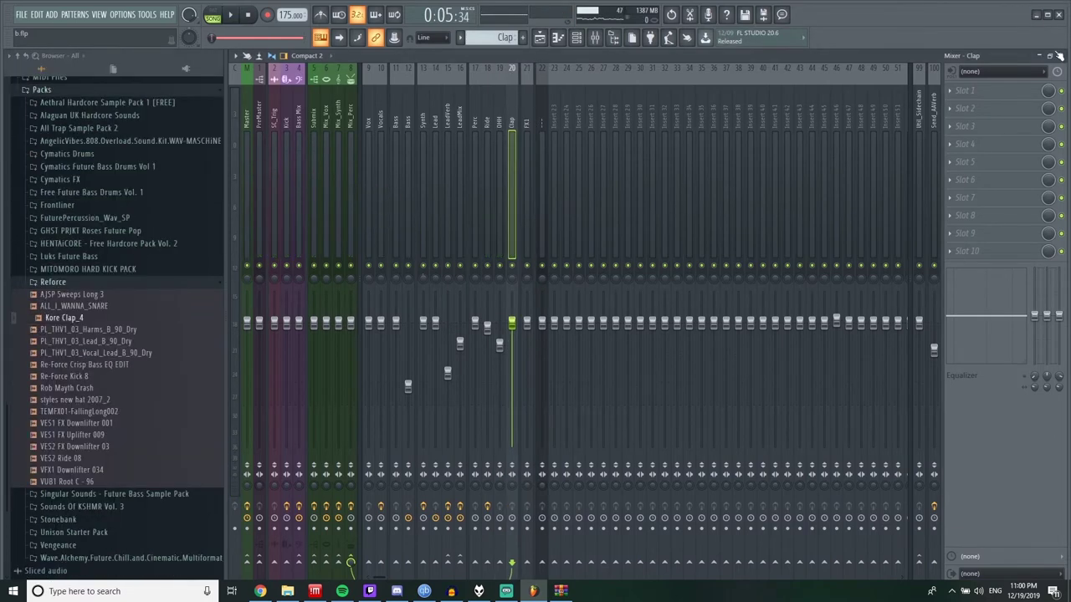
Step: Place Clap pattern clips along playlist Track 11 from bar 5 through bar 18
left_click(1058, 55)
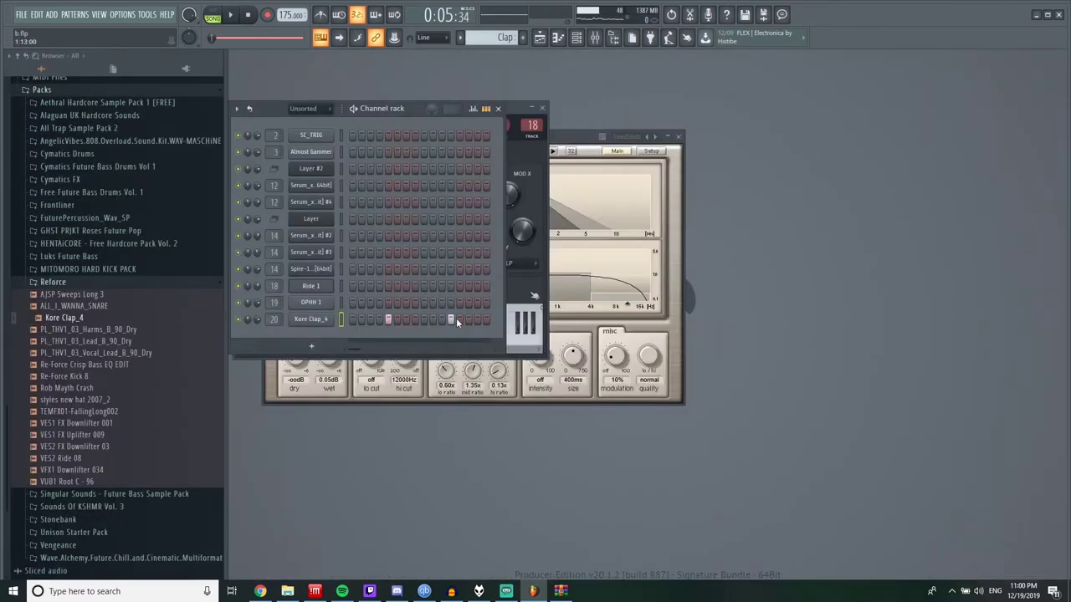
key("F5")
left_click(456, 408)
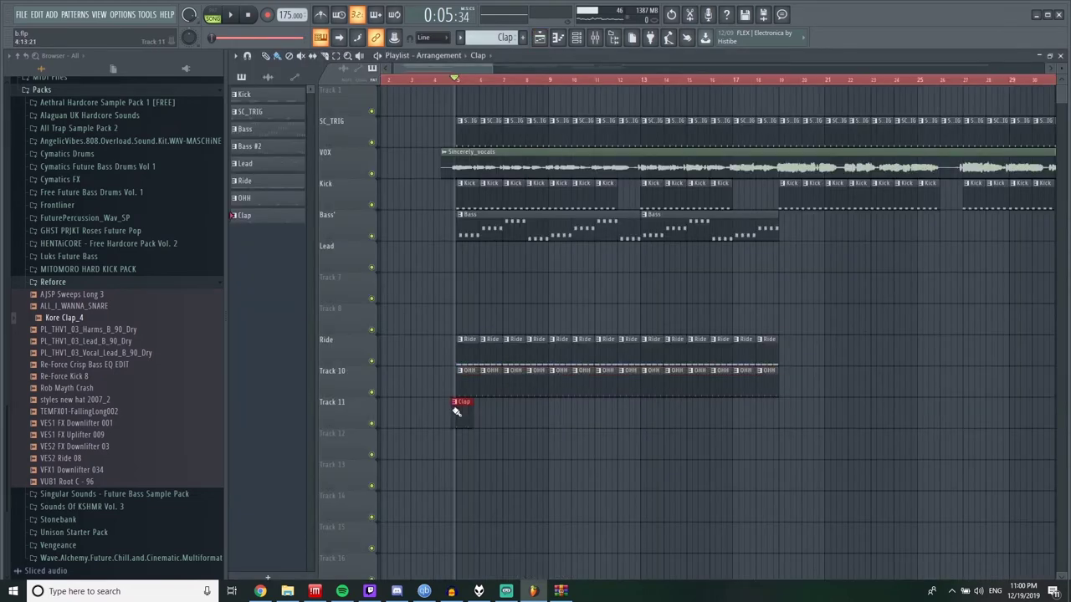
mouse_move(457, 411)
left_mouse_down()
mouse_move(747, 425)
mouse_move(767, 416)
left_mouse_up()
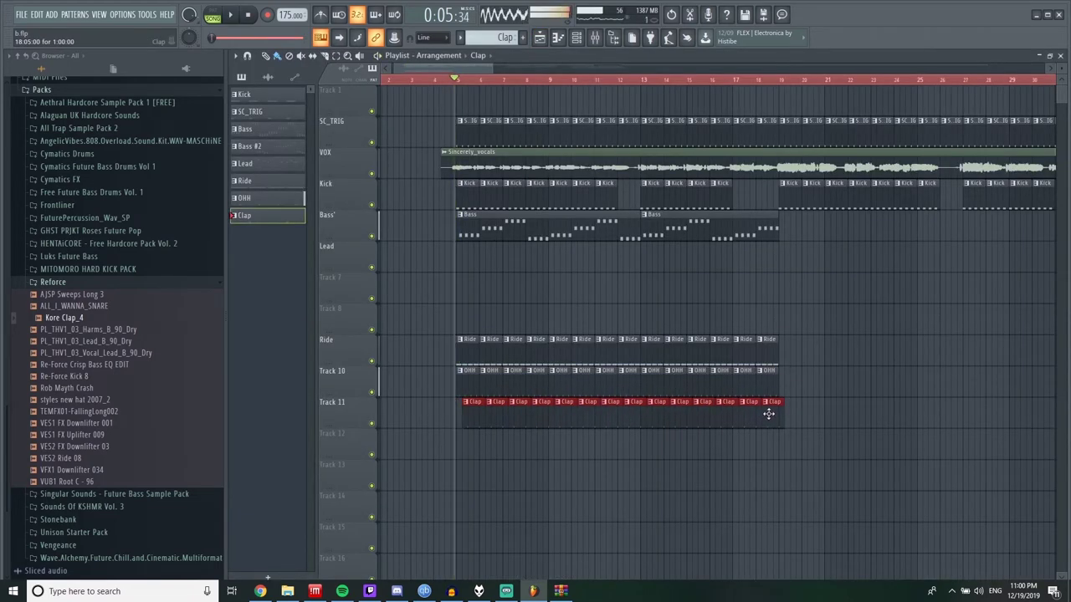
Step: Play the arrangement and lower the Clap mixer track's volume to slightly below the OHH track's level
key("space")
key("F9")
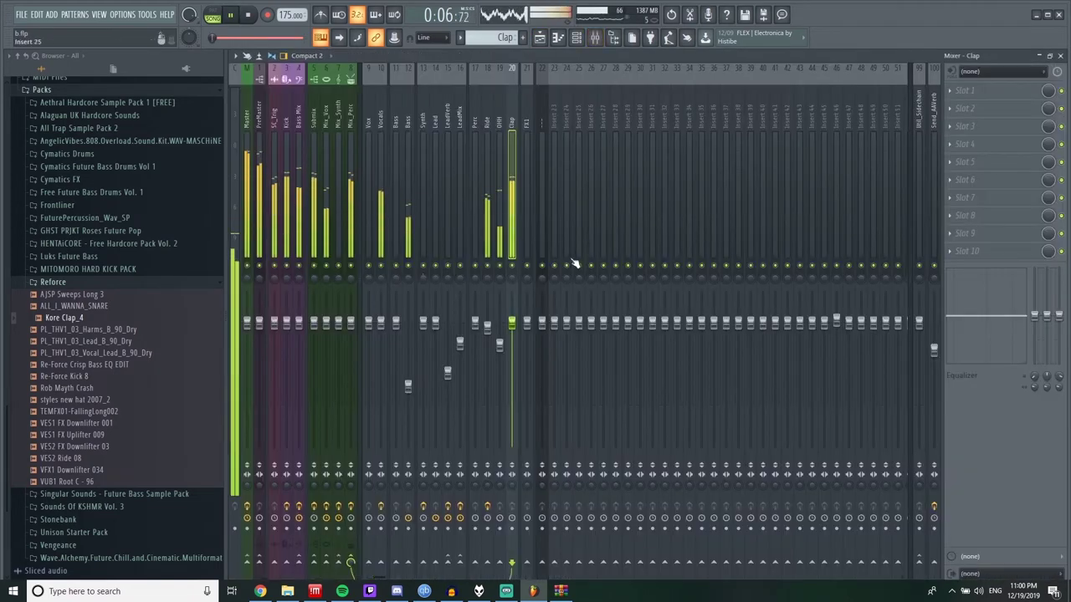
left_click_drag(516, 342, 518, 353)
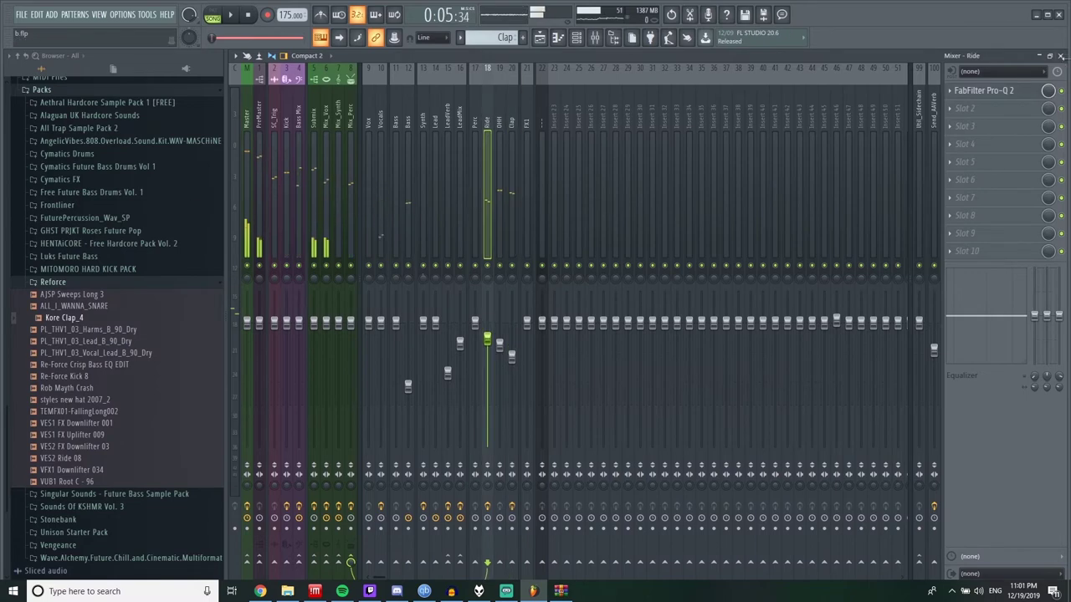
left_click(1060, 55)
Step: Place the Rob Mayth Crash sample on Track 12 at bar 5 and route it to mixer insert 23
left_click_drag(134, 387, 473, 449)
scroll(481, 450, "up", 3)
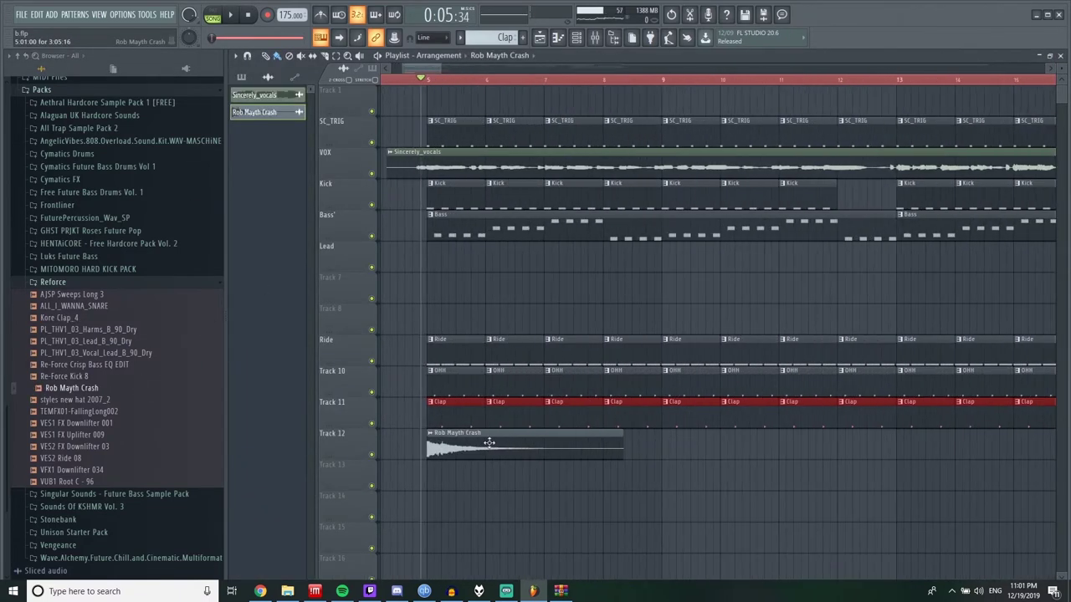
double_click(488, 444)
left_click_drag(575, 170, 575, 126)
Step: Rename mixer insert 23 as Crash
key("F2")
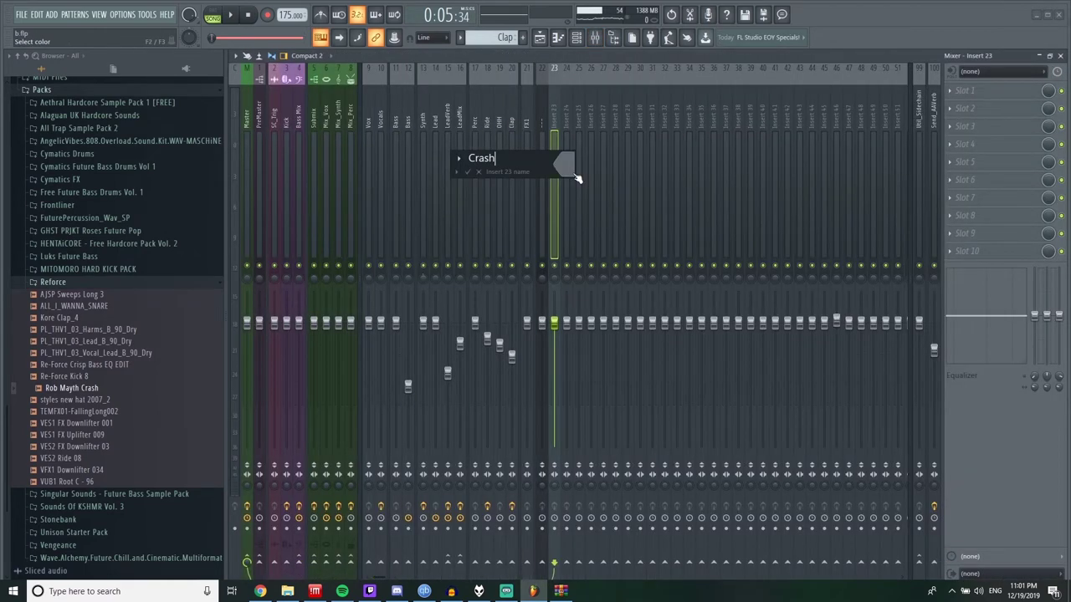
type("Crash")
key("Return")
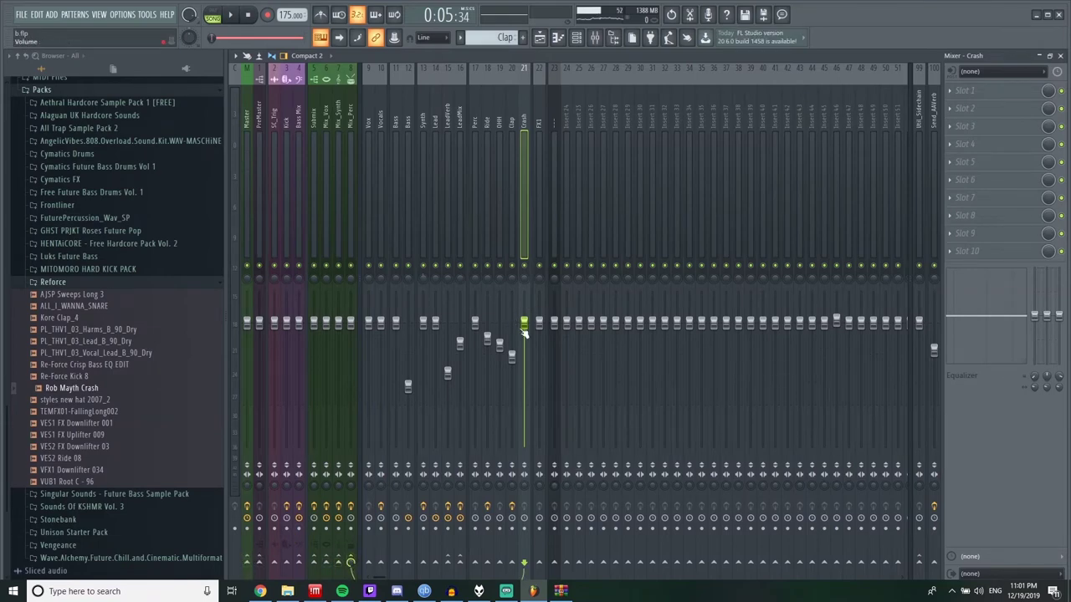
Step: Lower the Crash mixer track's volume to about the LeadVerb fader's level and place a second Rob Mayth Crash clip at bar 13
left_click_drag(524, 341, 524, 375)
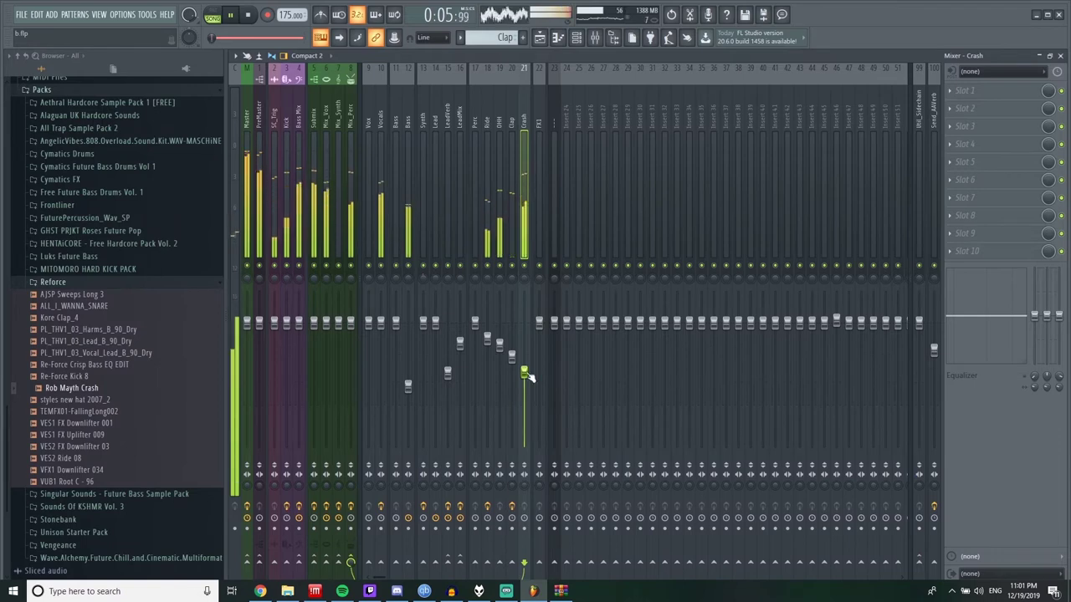
key("F9")
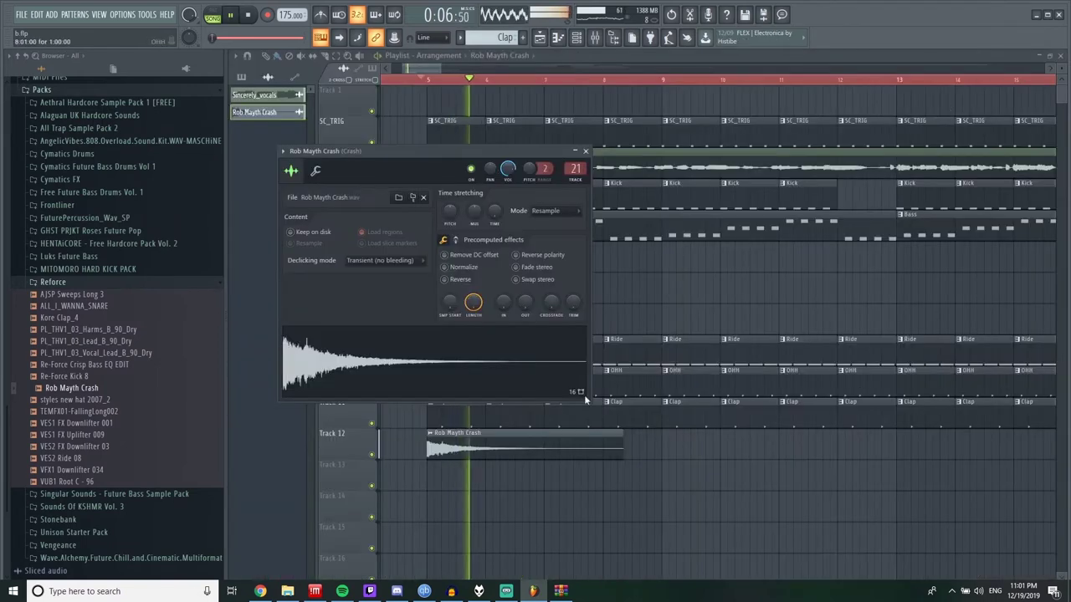
key("Escape")
left_click(897, 451)
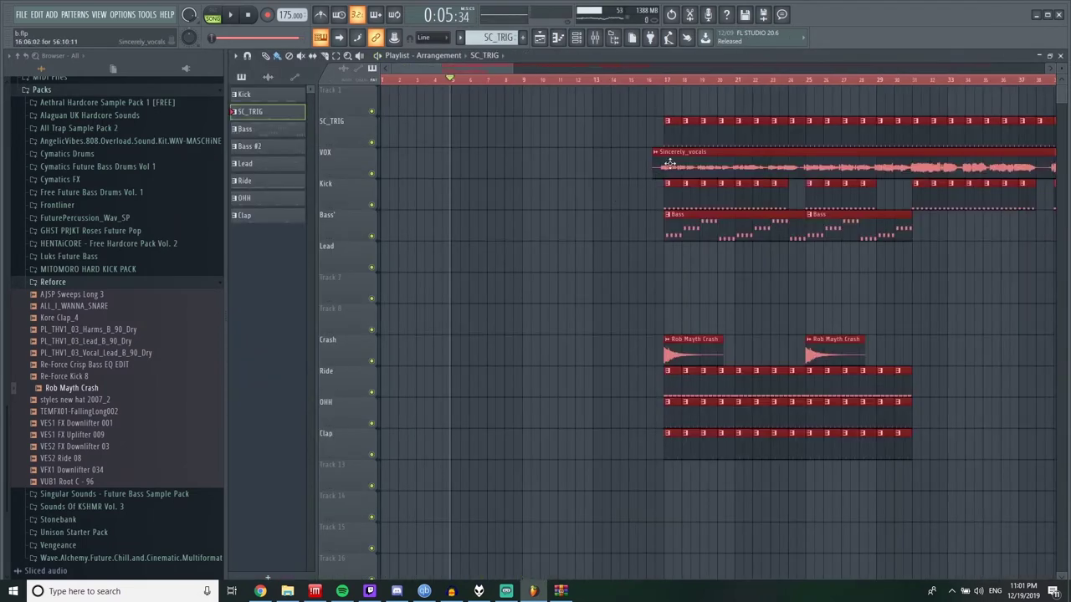
Step: Try to move all selected playlist clips so the first drop starts at bar 33
mouse_move(688, 166)
left_mouse_down()
mouse_move(545, 157)
mouse_move(687, 159)
left_mouse_up()
left_click(691, 158)
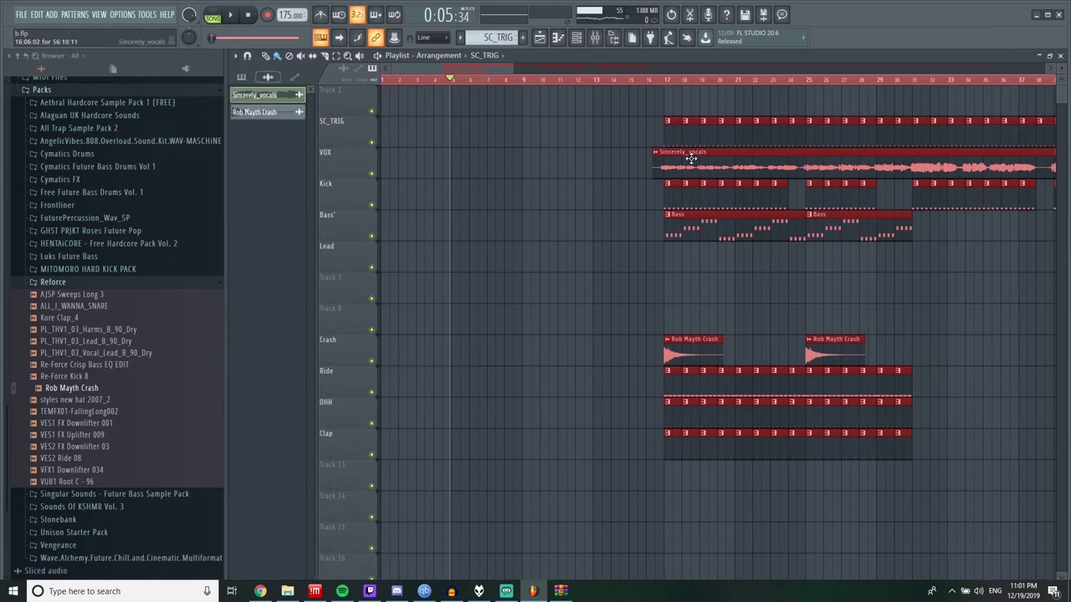
left_click_drag(691, 158, 973, 176)
scroll(907, 177, "down", 2)
scroll(646, 196, "up", 2)
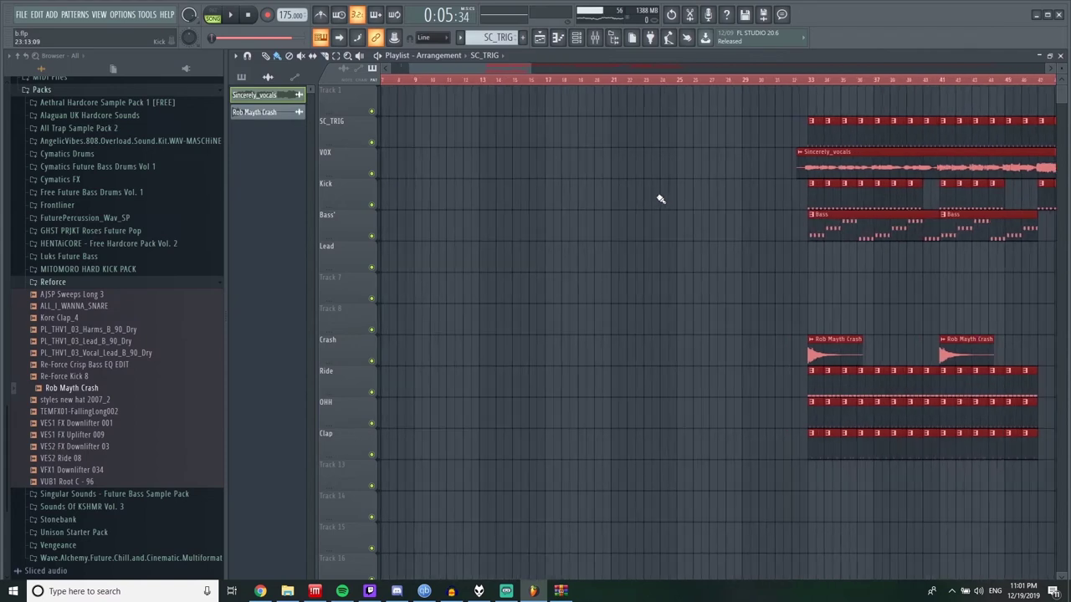
Step: Check the song time at about bars 30, 25 and 33, briefly starting and stopping playback
left_click(758, 81)
key("space")
left_click(677, 81)
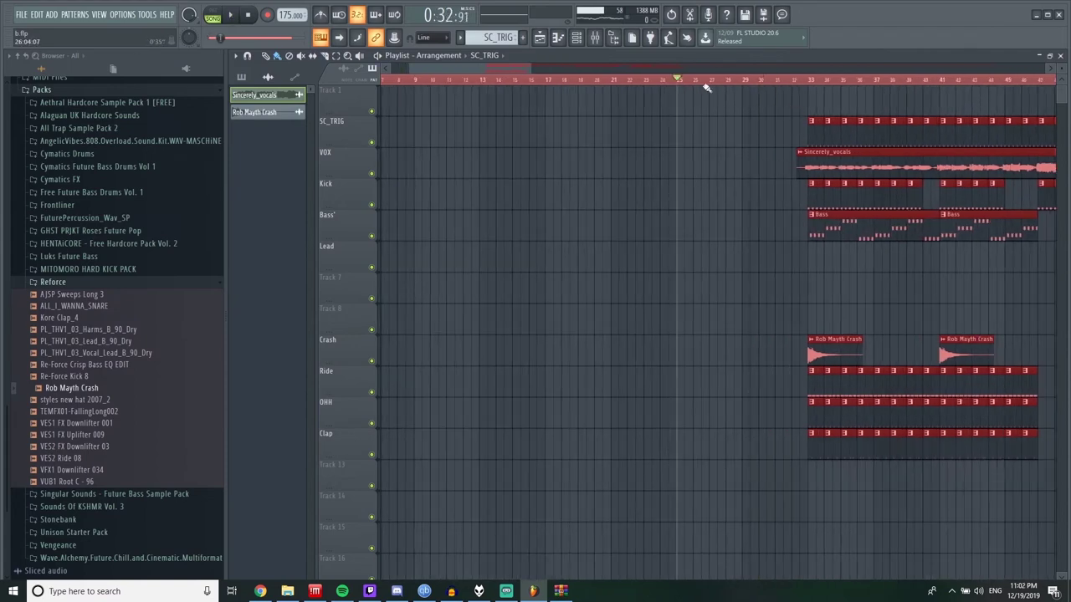
left_click(808, 81)
key("space")
key("space")
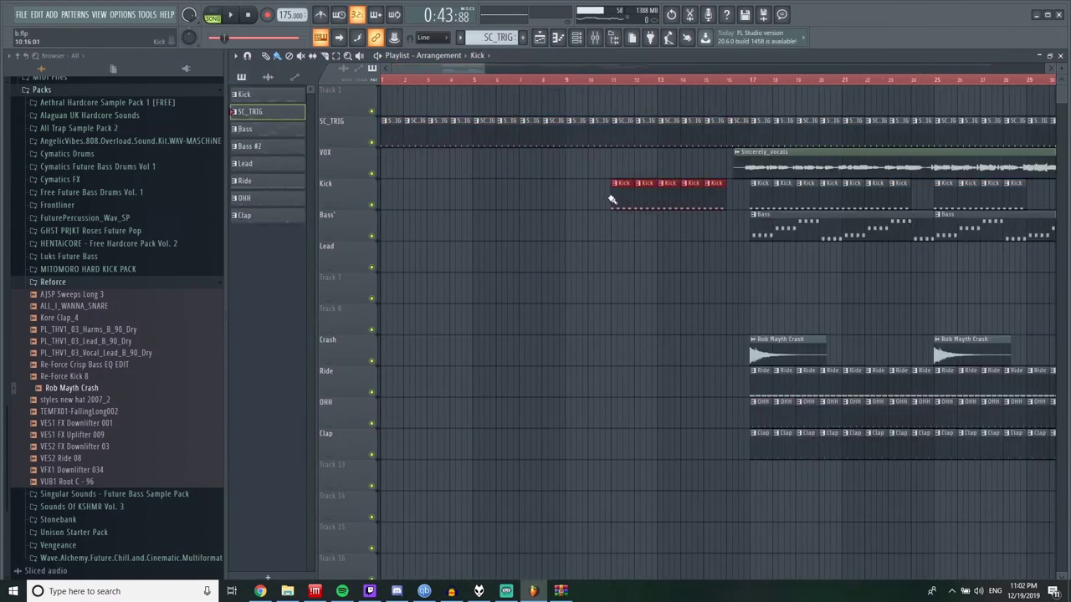
Step: Place Rob Mayth Crash clips at bars 9 and 1, and fill the Ride track with Ride patterns from bar 1 through bar 16
left_click(582, 355)
left_click(411, 354)
left_click(752, 372)
left_click(729, 380)
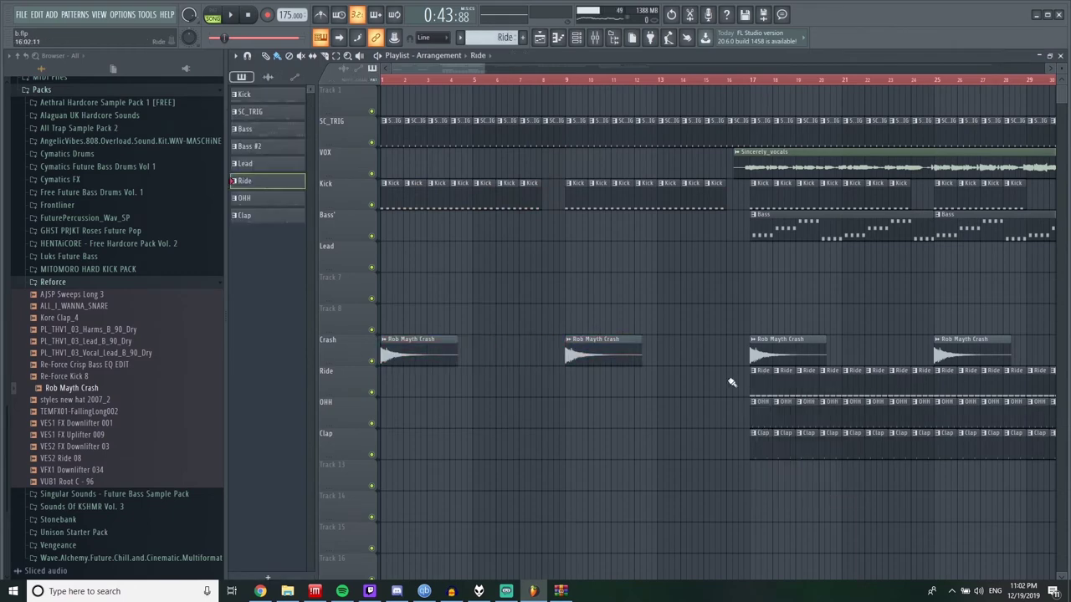
left_click_drag(729, 380, 386, 380)
Step: Play back the intro from bar 9 and the transition into the drop from about bar 15
key("space")
left_click(570, 80)
scroll(665, 84, "up", 1)
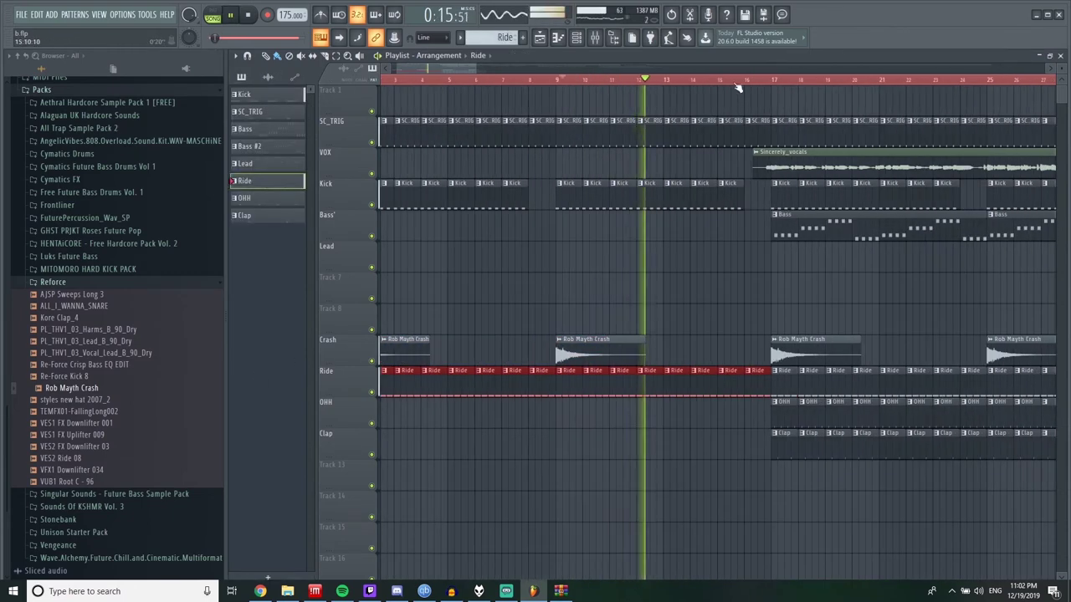
left_click(731, 81)
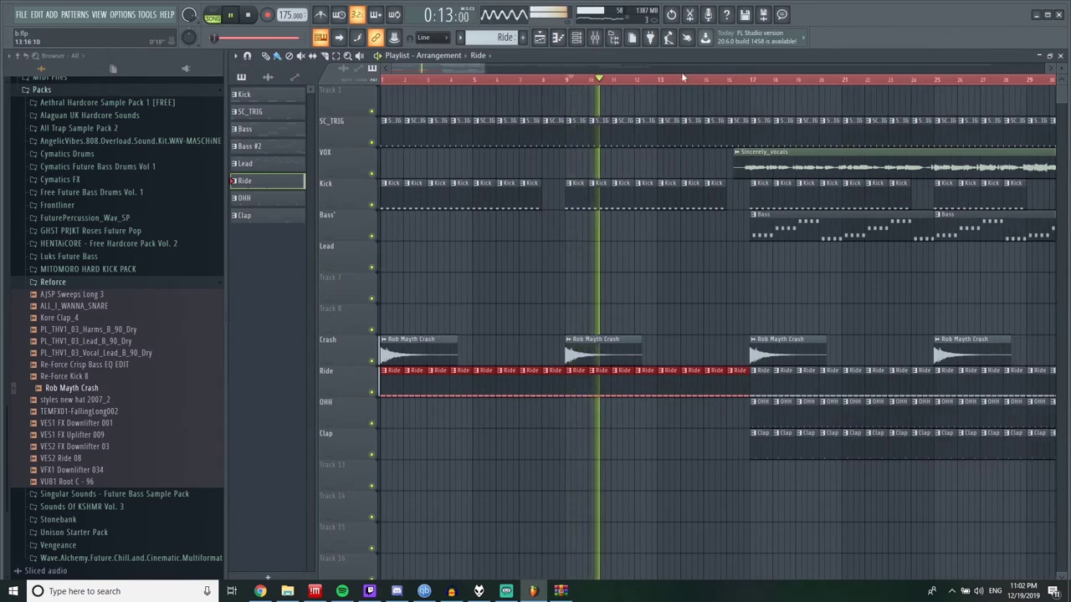
scroll(645, 197, "up", 1)
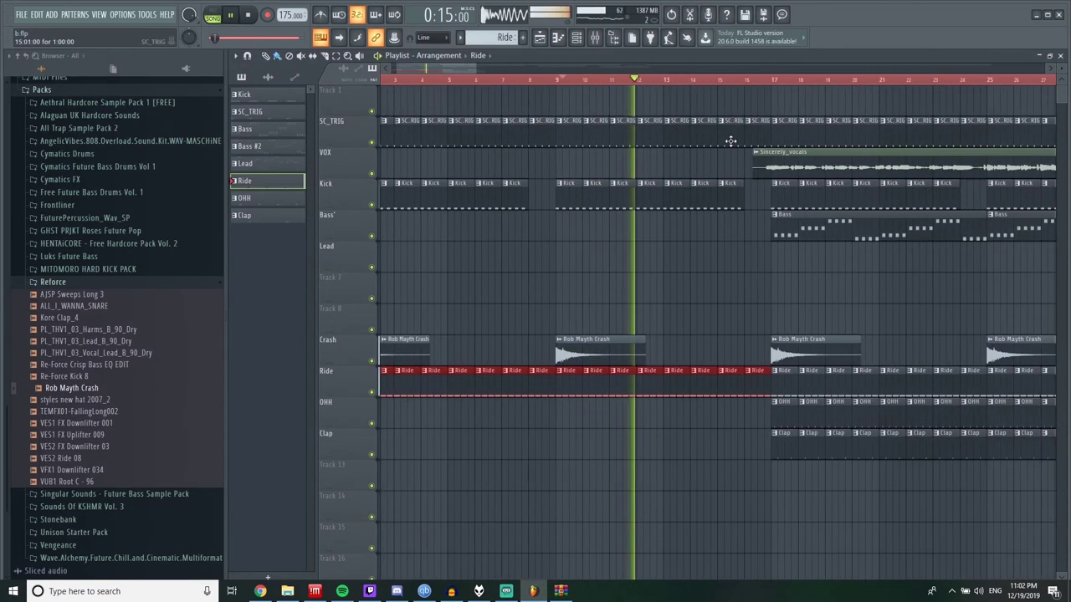
left_click(739, 81)
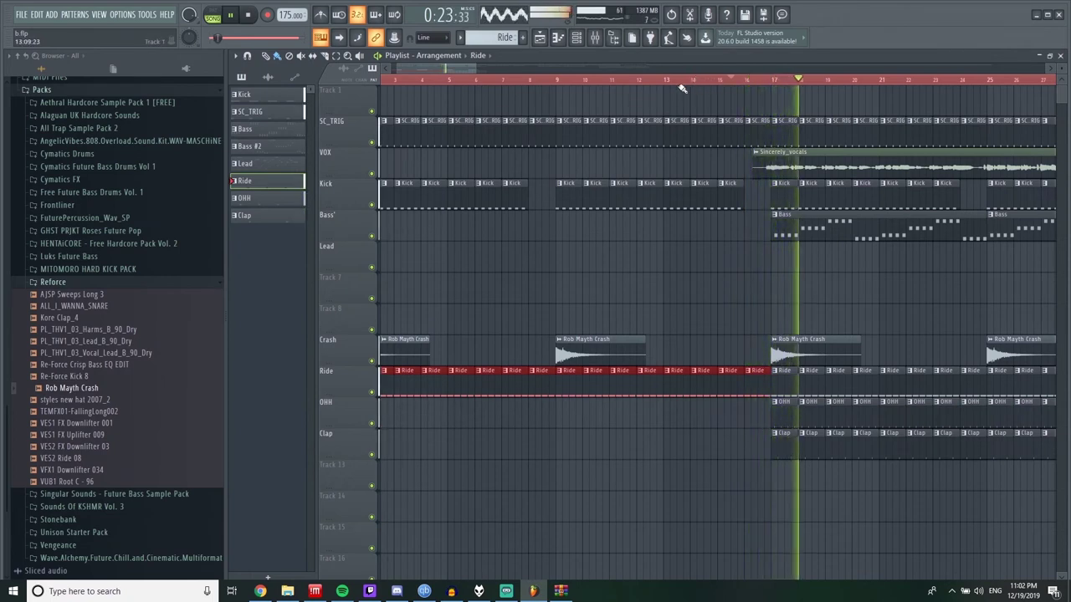
key("space")
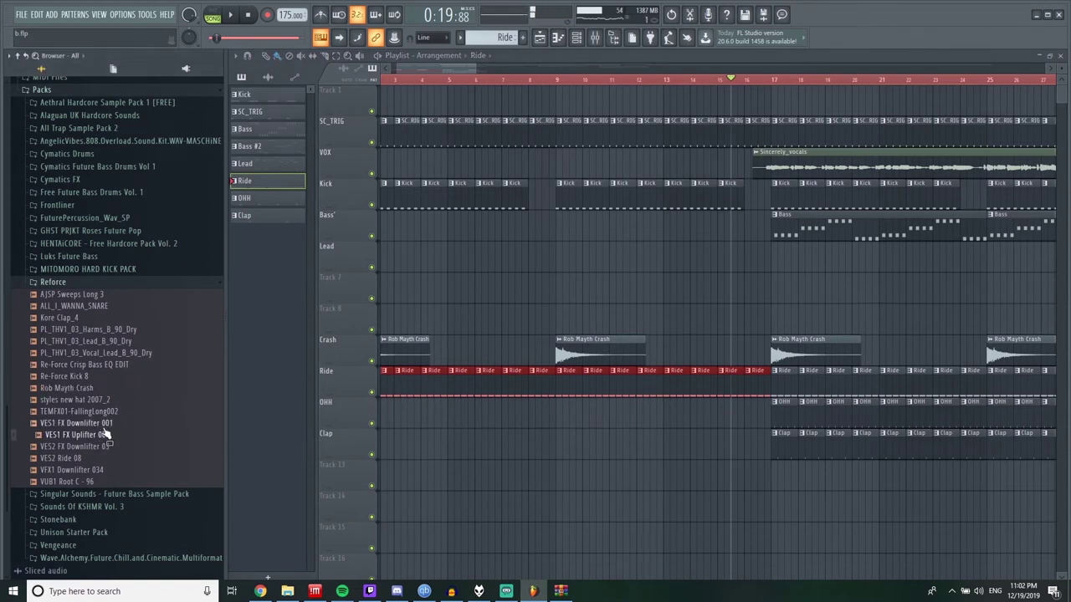
Step: Add the VES1 FX Uplifter 009 sample to the intro's build-up and the VES2 FX Downlifter 03 sample near the drop at bar 17
left_click_drag(99, 436, 590, 475)
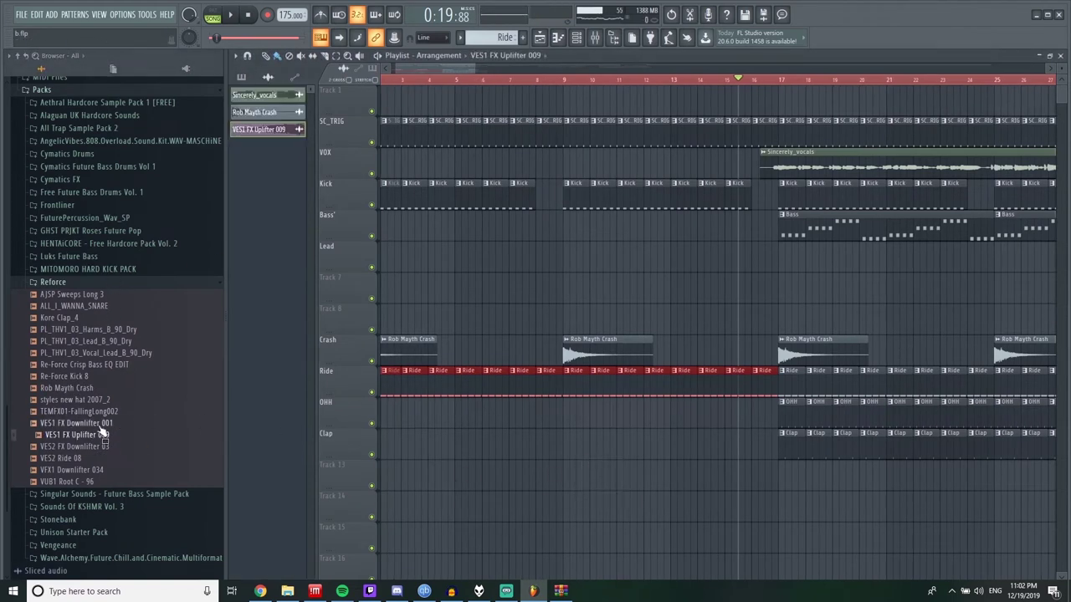
left_click_drag(71, 449, 815, 505)
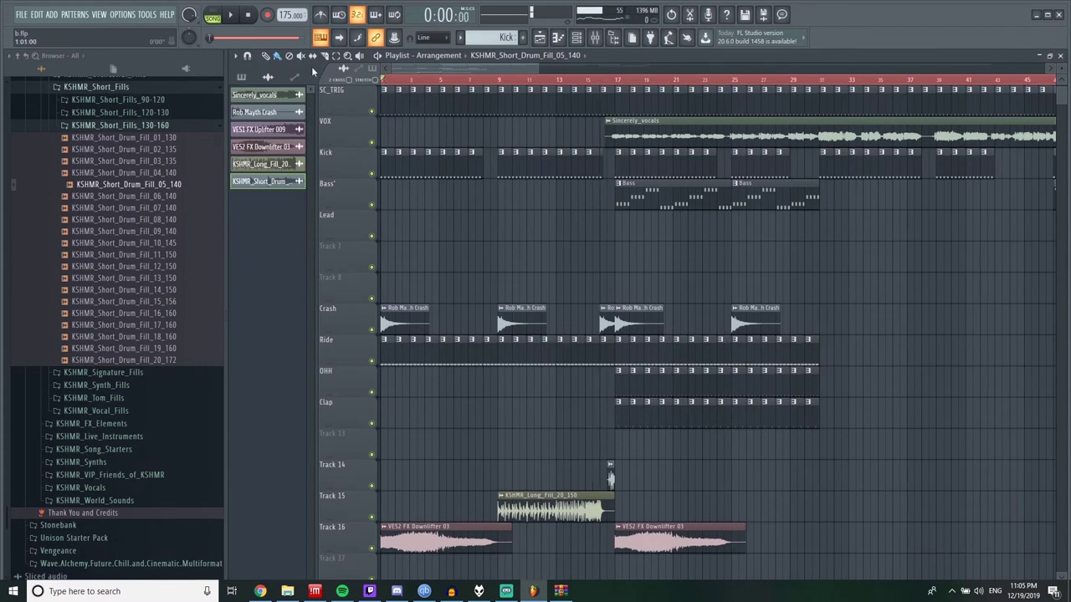
Step: Play the arrangement from the start and save the project
key("space")
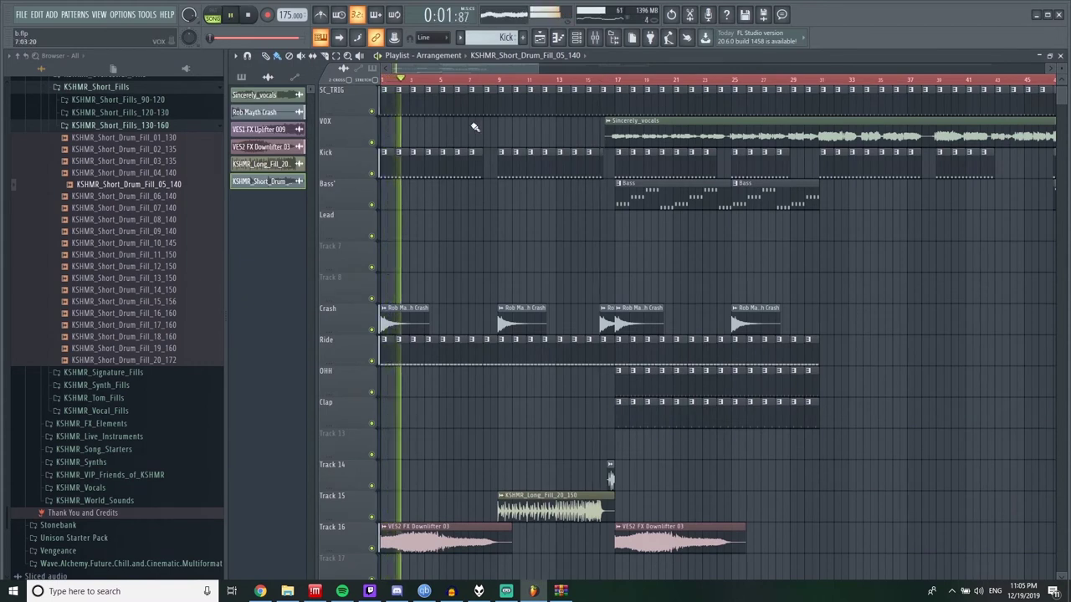
key("ctrl+s")
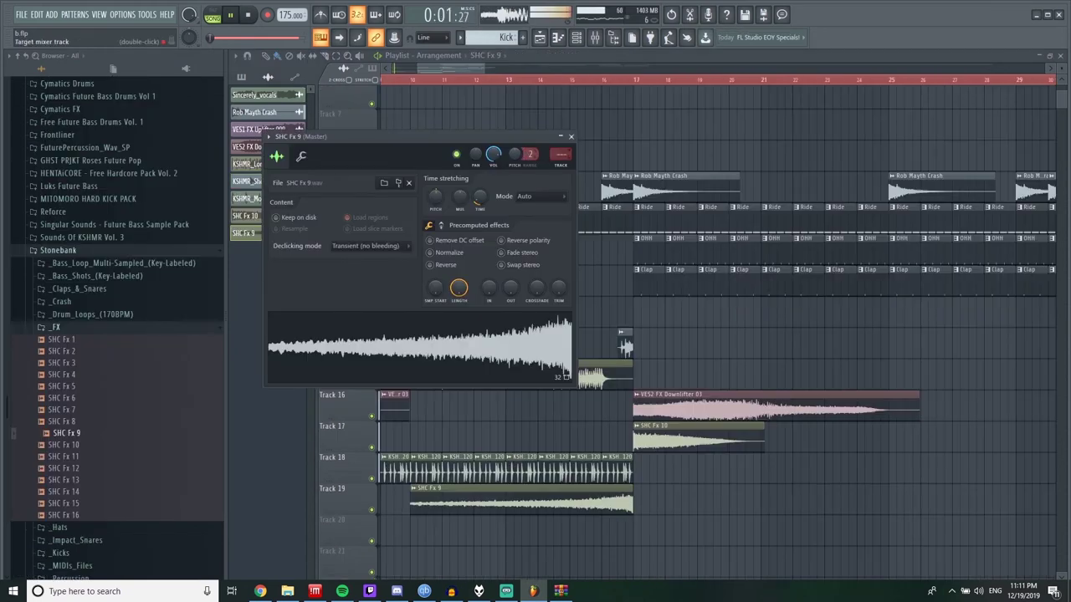
Step: Route the SHC Fx 9 sample channel to mixer track 22, FX1
double_click(560, 154)
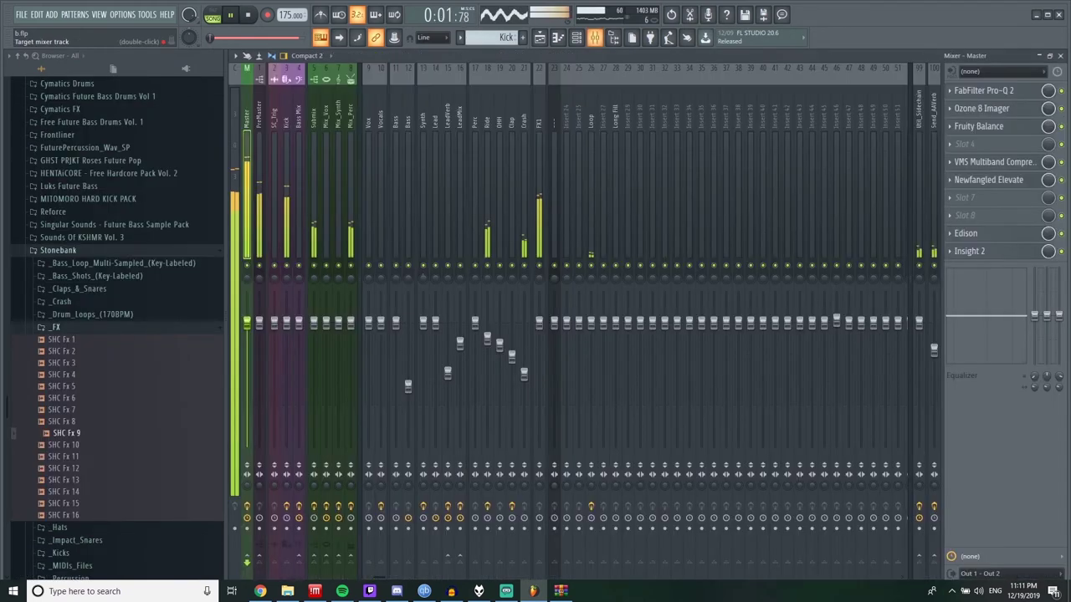
left_click(540, 159)
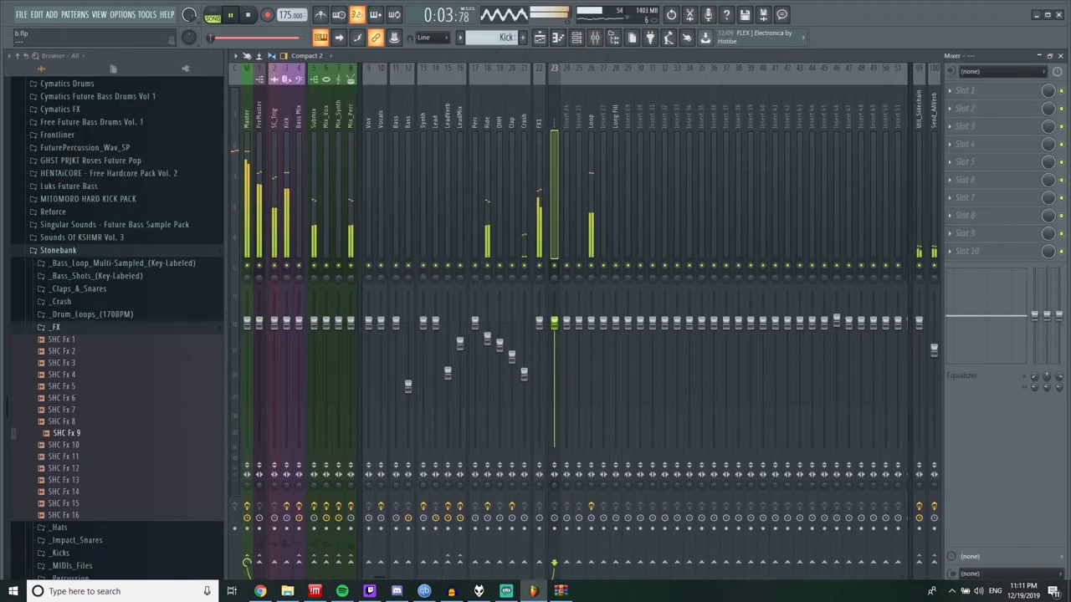
left_click(1060, 56)
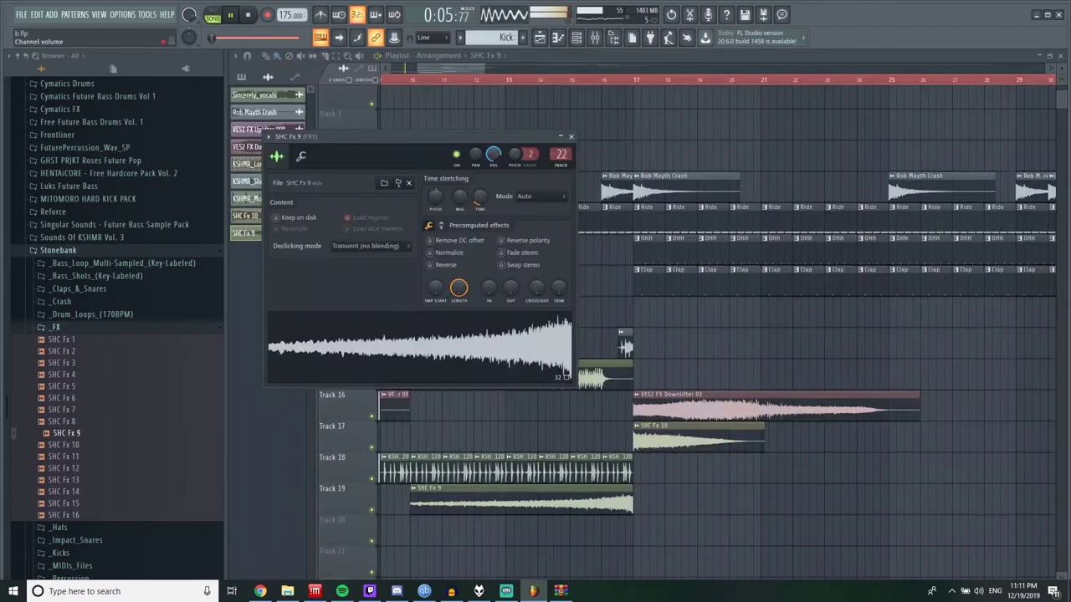
Step: Lower the SHC Fx 9 channel's volume to about 30% while playing the build-up from about bar 9
left_click(402, 83)
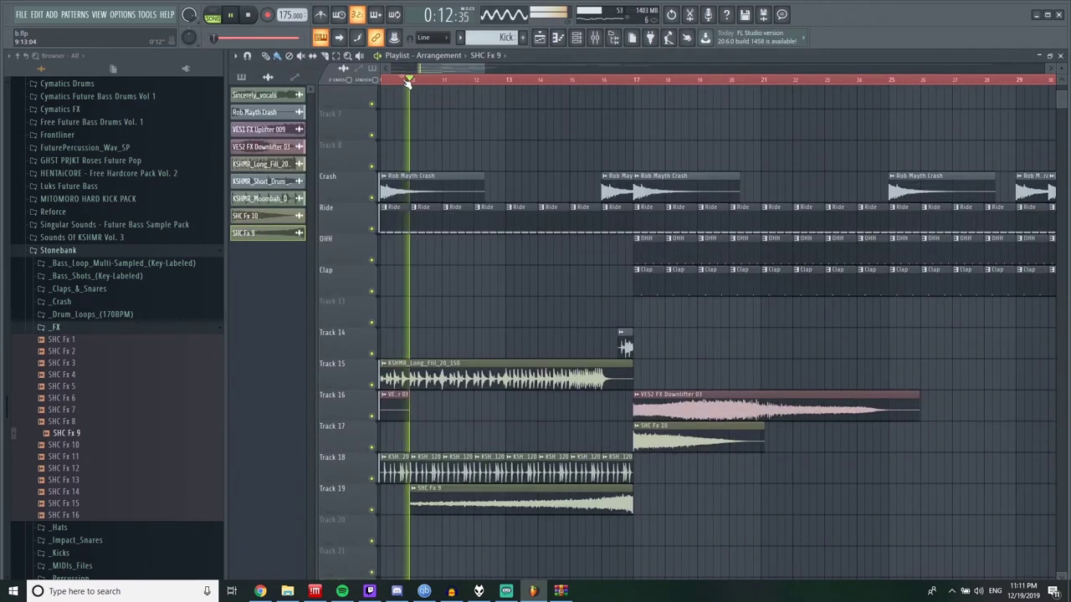
key("F9")
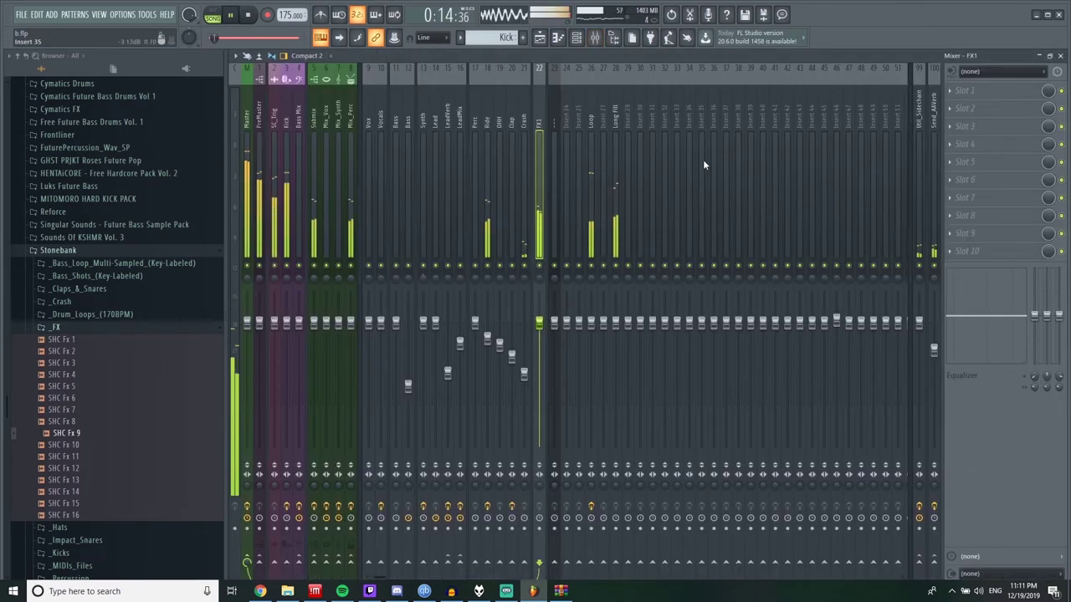
left_click(1060, 55)
double_click(532, 505)
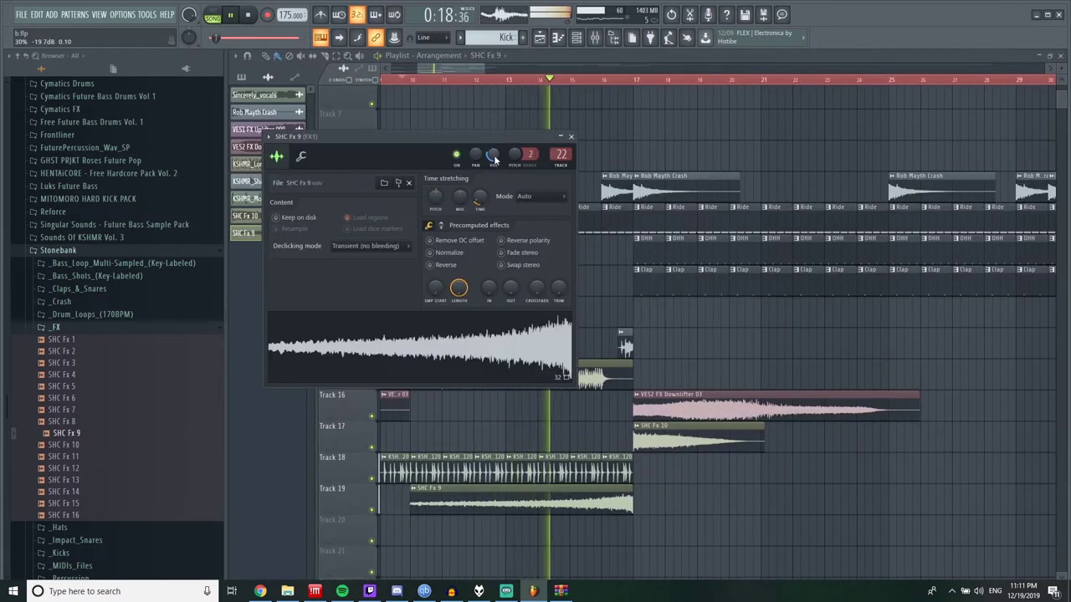
scroll(495, 159, "down", 2)
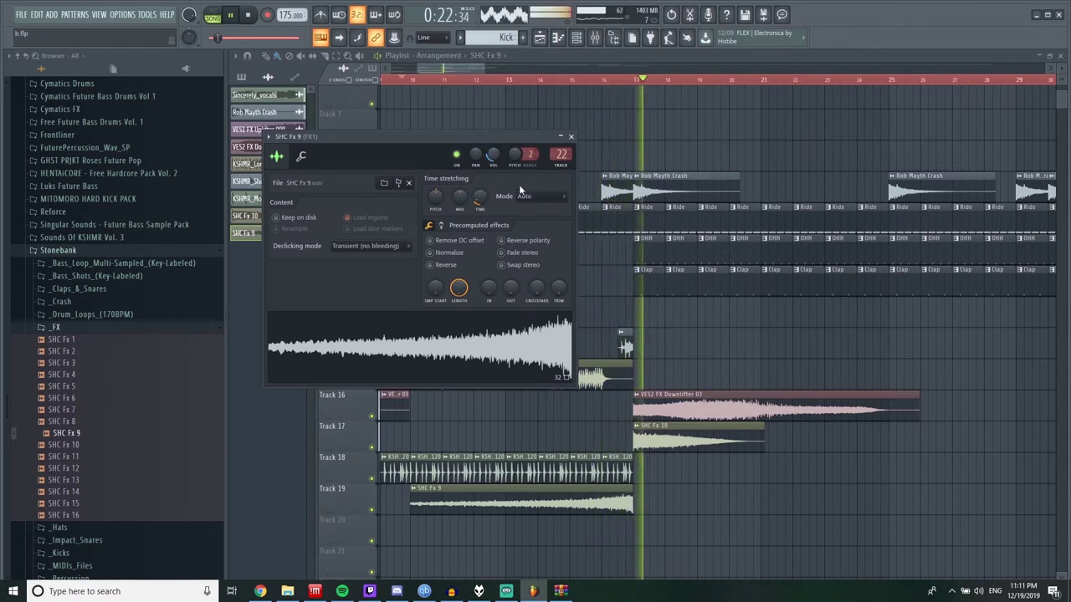
key("space")
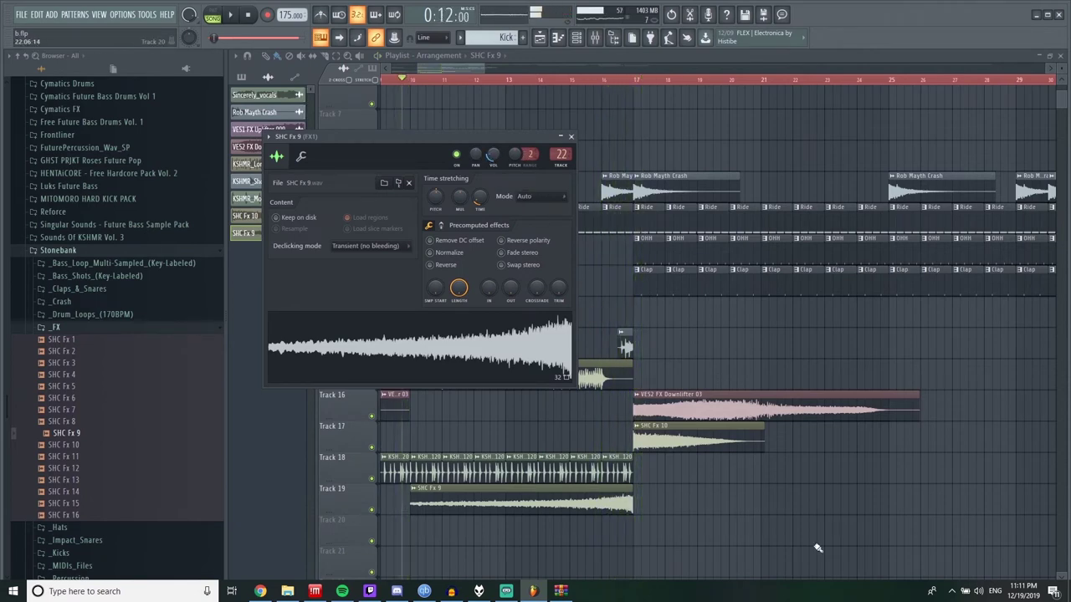
key("Escape")
Step: Move the SHC Fx 9 clip on Track 19 to start at bar 9 and replay from about bar 8
scroll(770, 530, "down", 3)
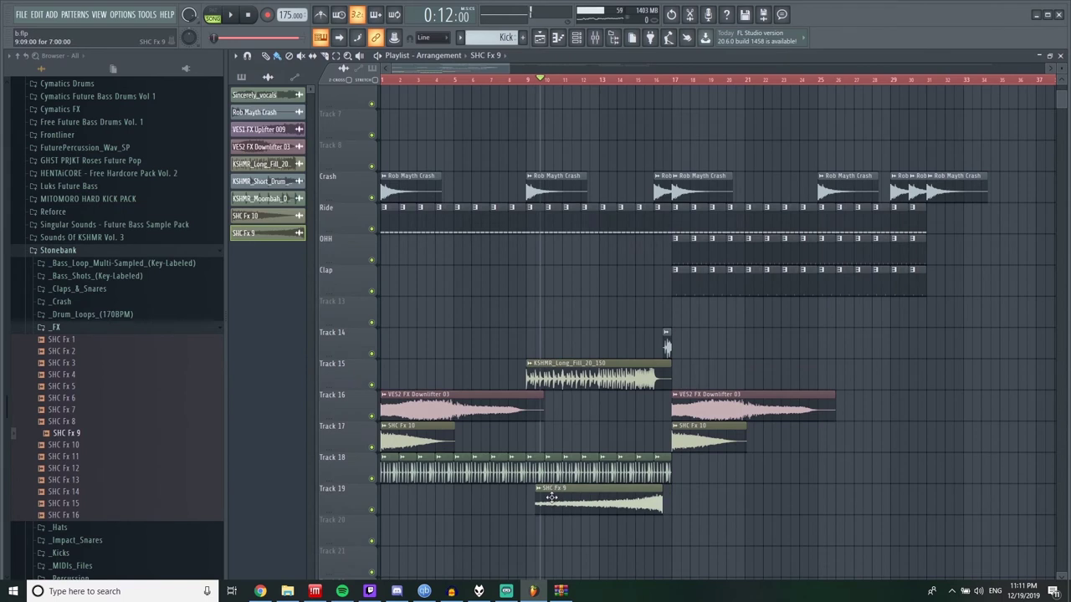
key("space")
double_click(606, 497)
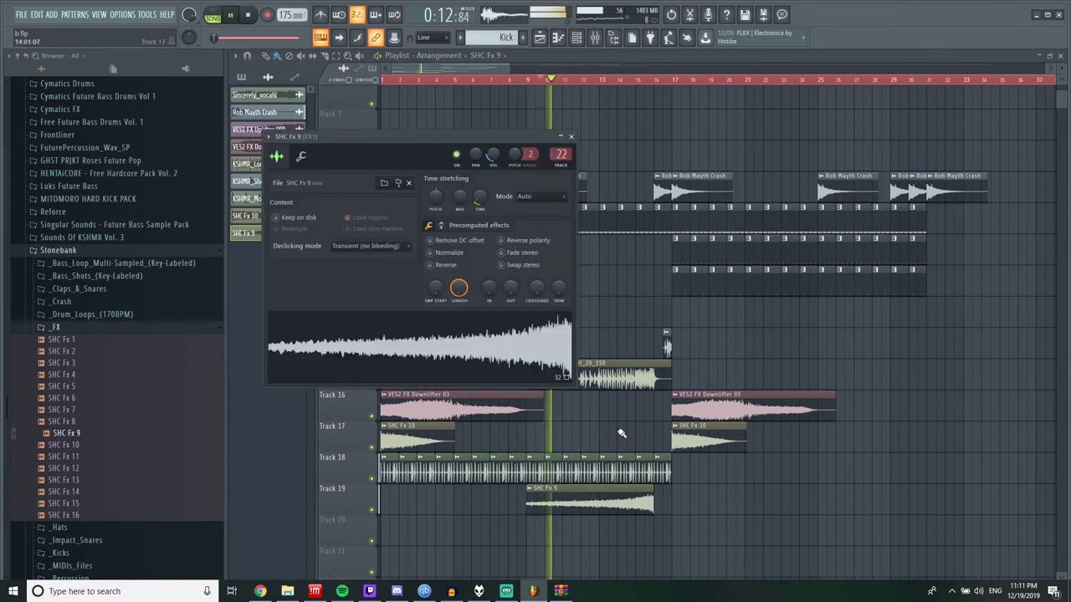
key("space")
left_click(518, 81)
key("space")
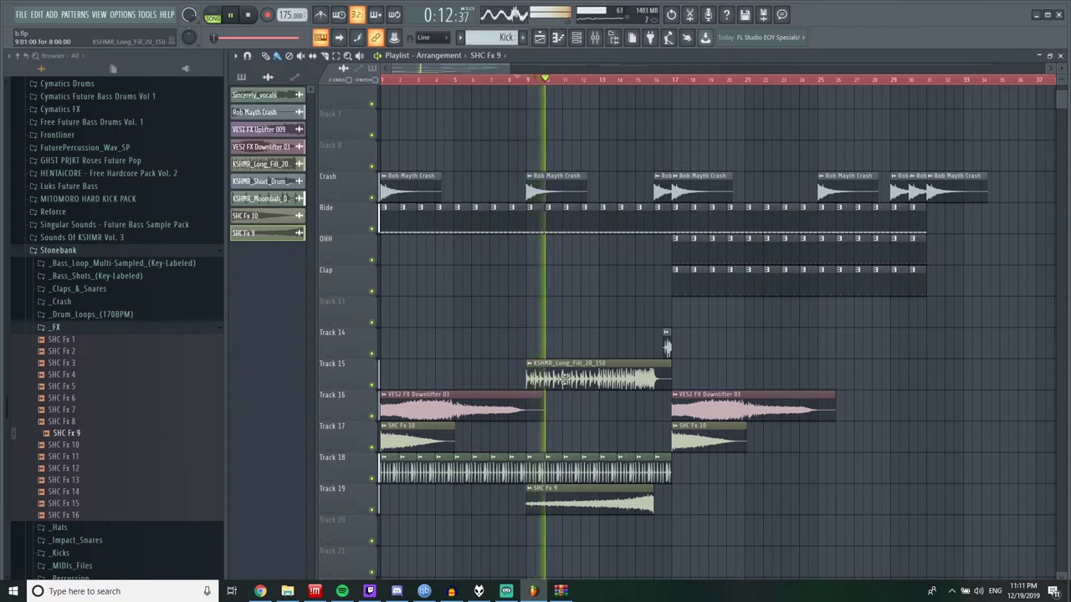
Step: Check the mixer levels while the build-up plays
key("F9")
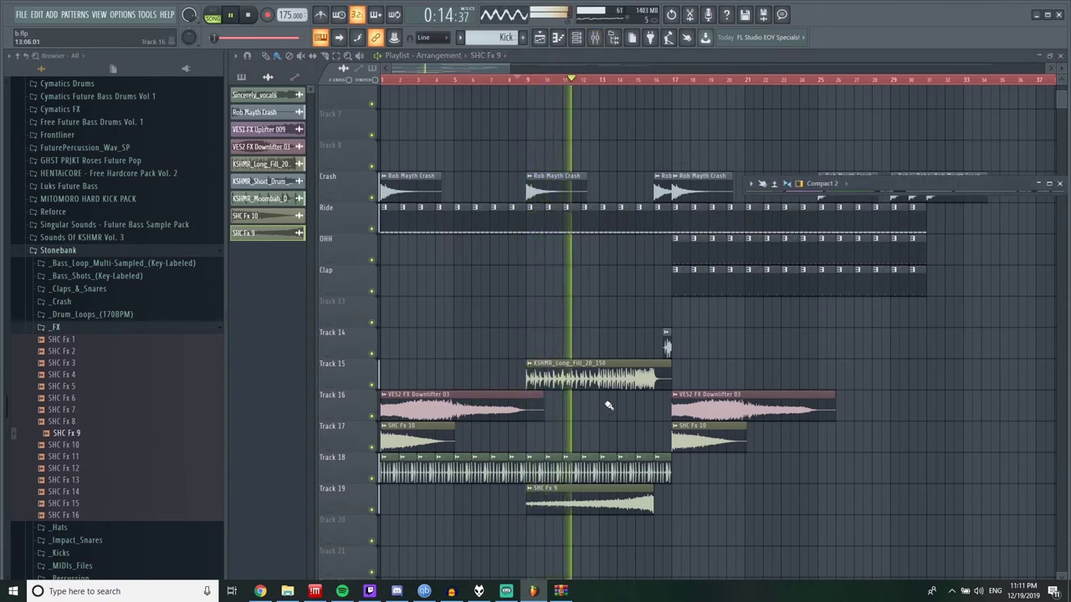
key("F9")
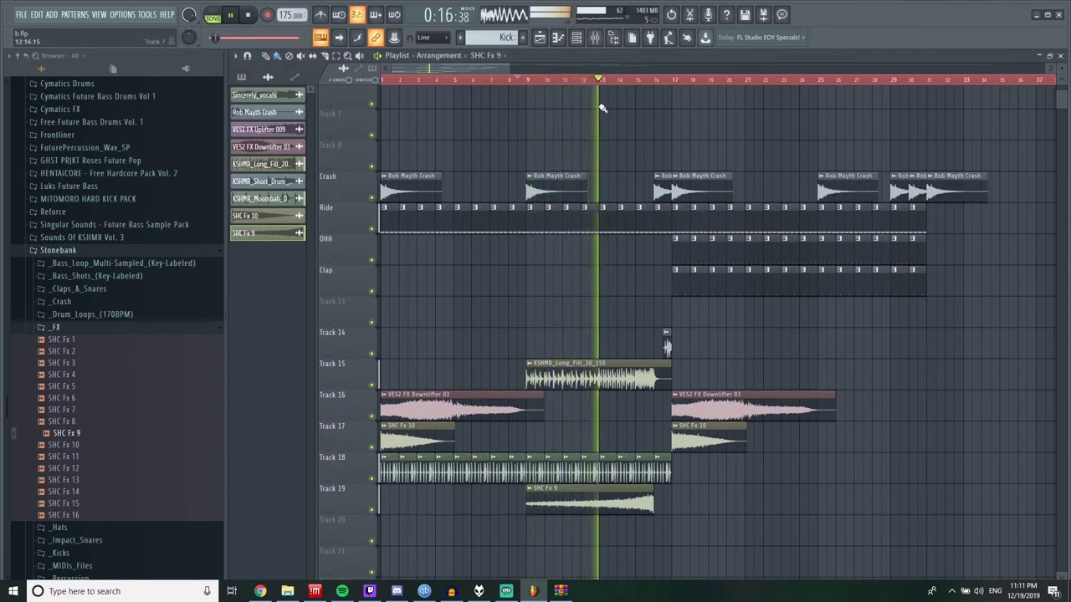
key("F9")
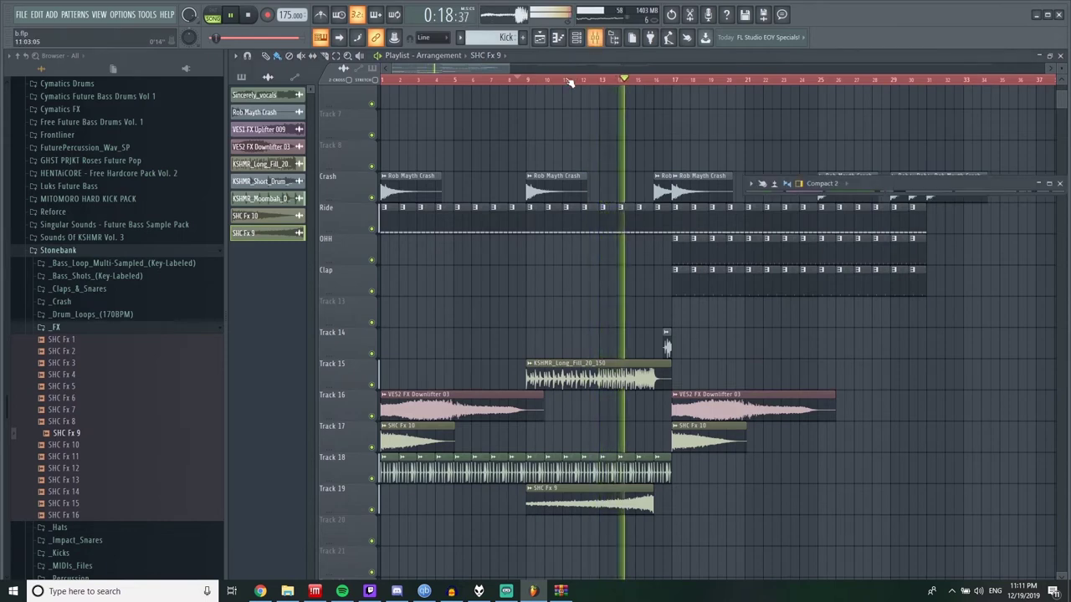
double_click(965, 186)
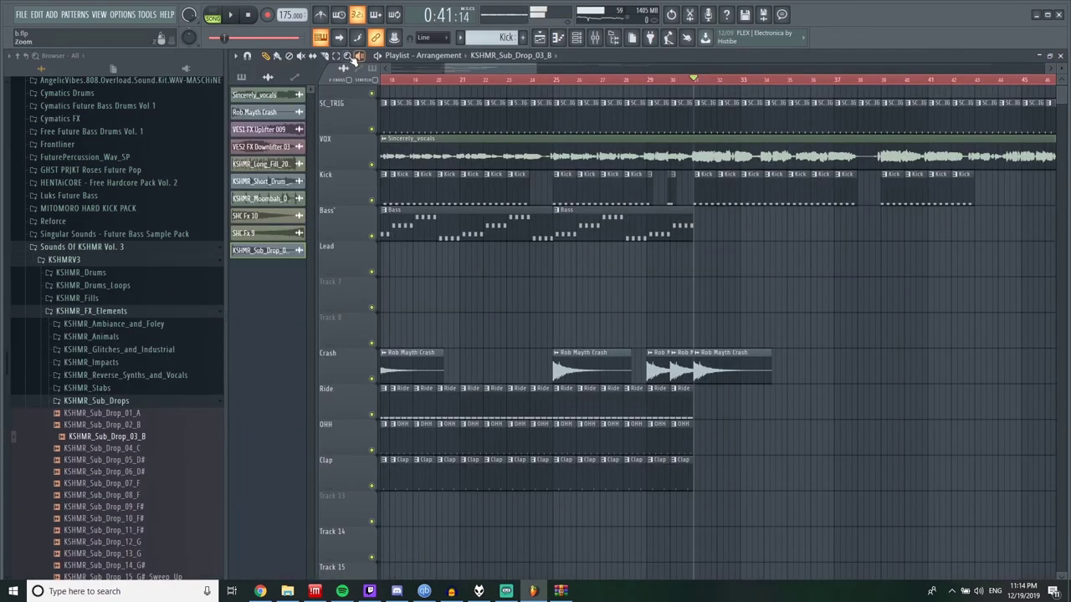
Step: Place short Sincerely_vocals chops on the VOX track at bar 12 and up to bar 16 during playback
scroll(709, 159, "up", 4)
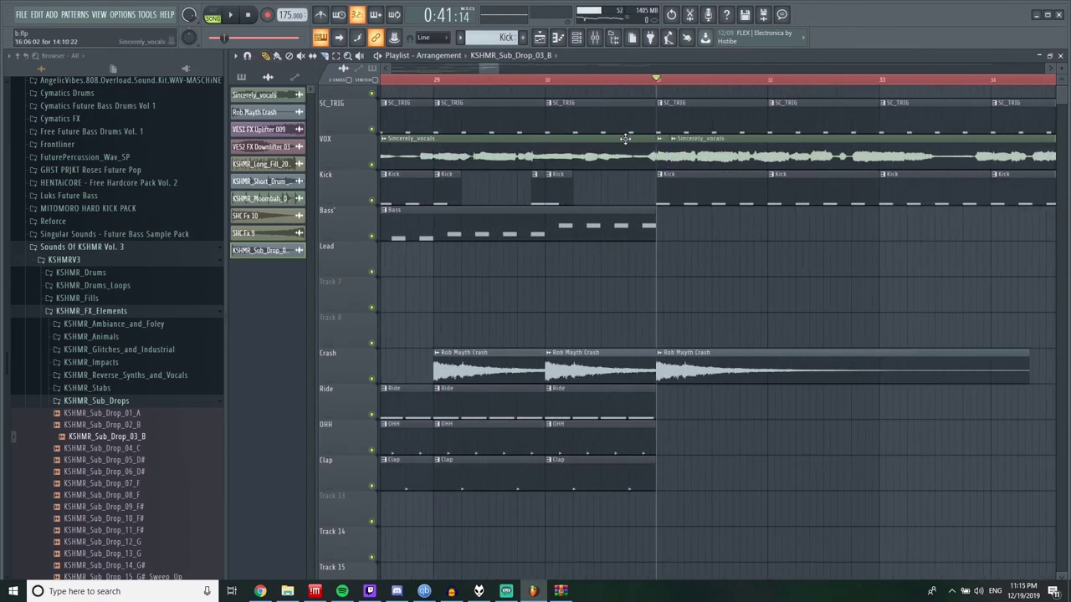
scroll(665, 149, "down", 6)
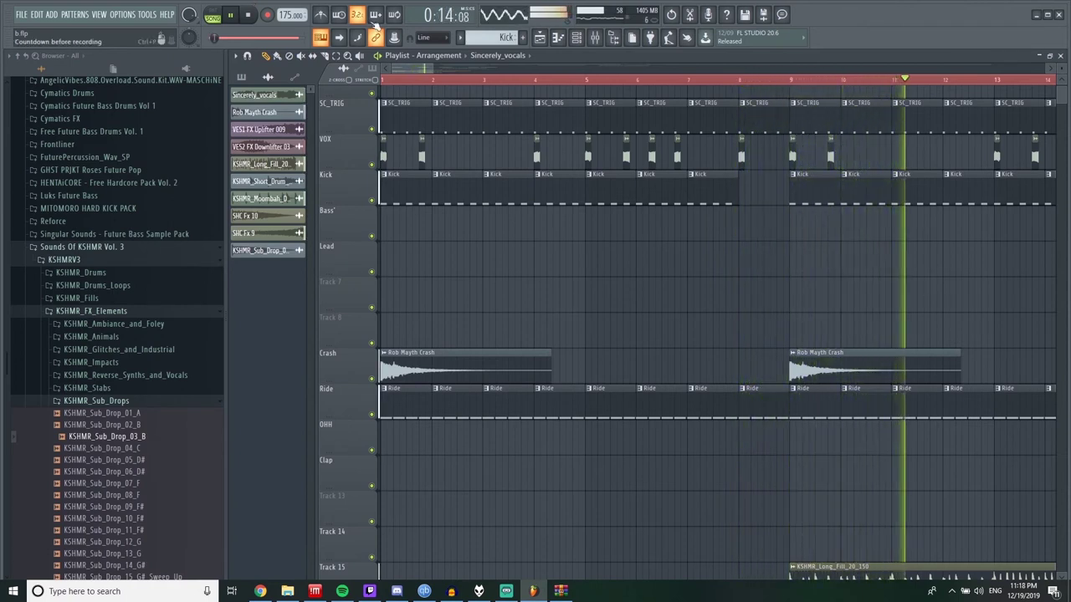
left_click(944, 165)
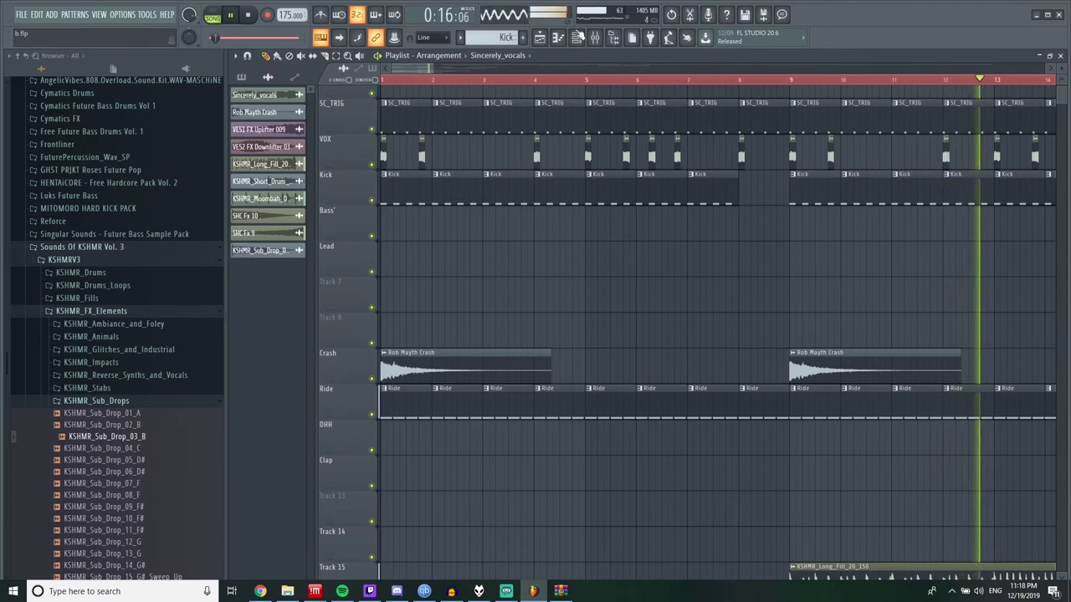
left_click_drag(422, 70, 446, 69)
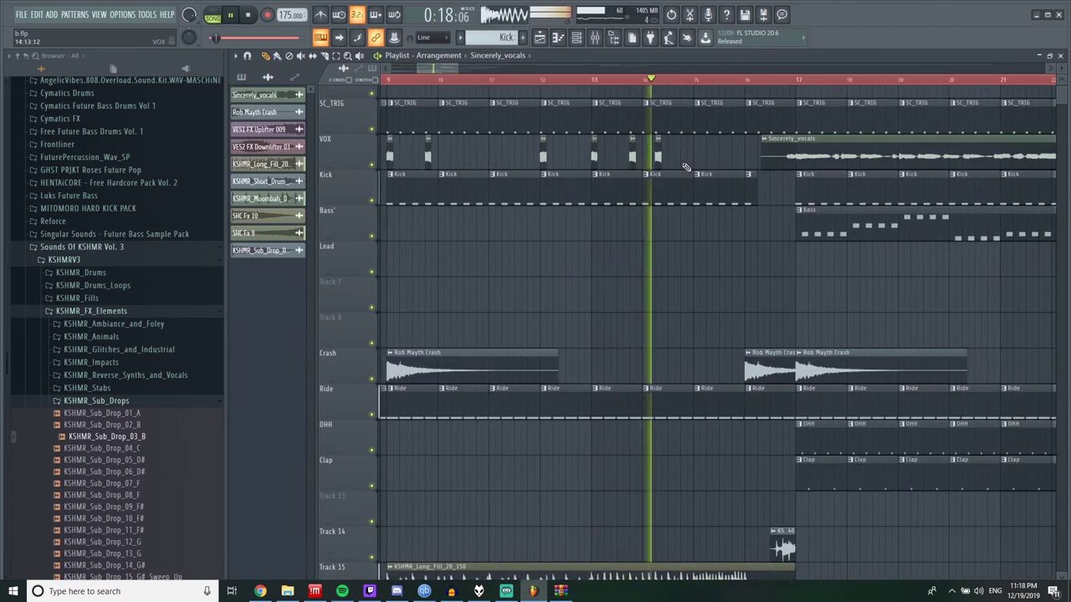
left_click(749, 166)
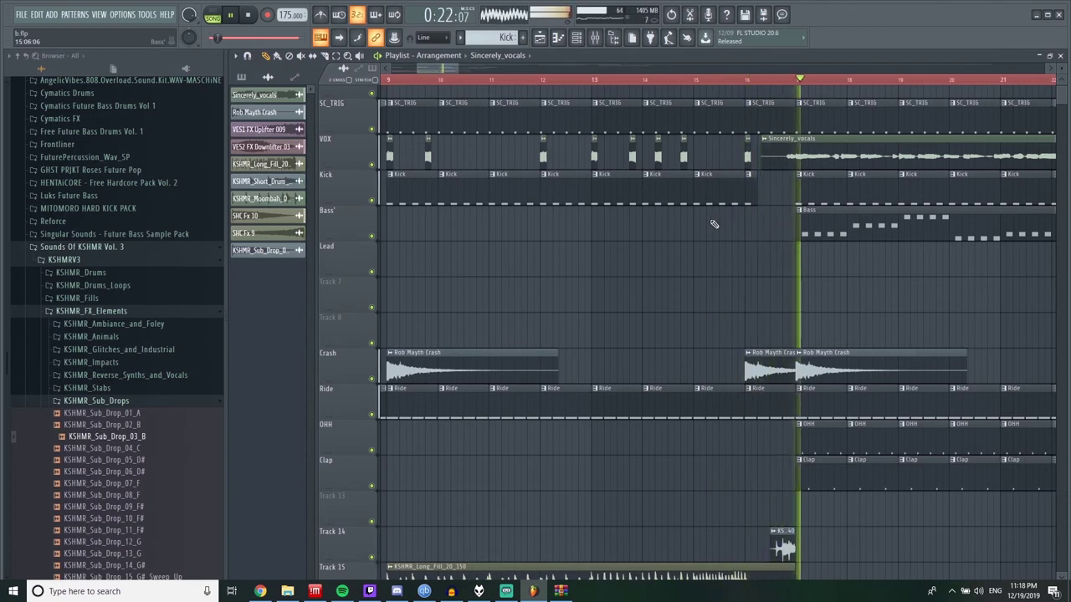
left_click_drag(444, 68, 305, 71)
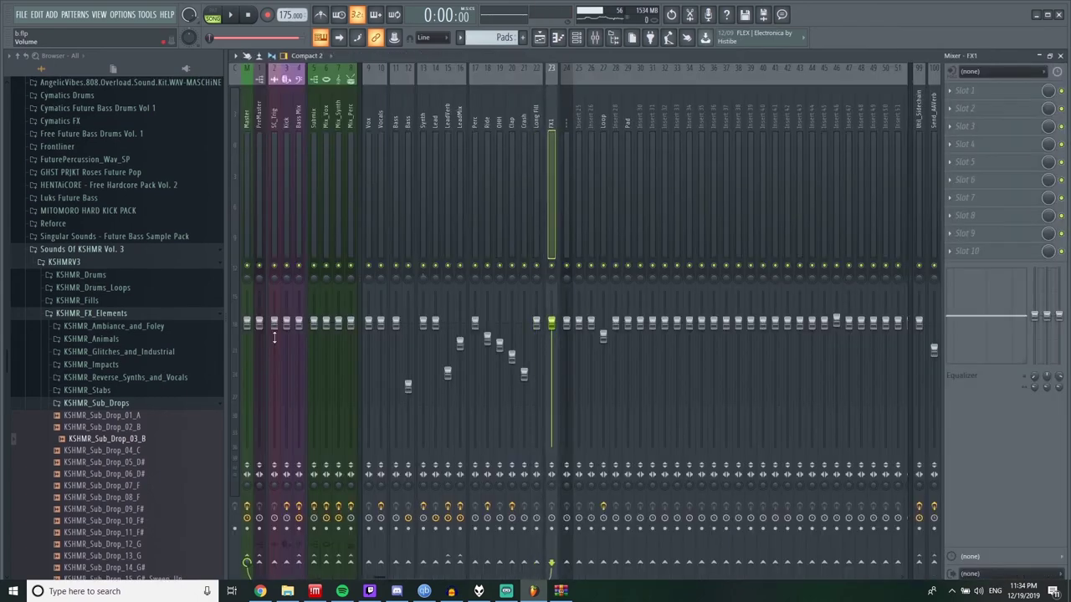
Step: Move the Loop mixer track to insert 23, directly after Long Fill
key("Right")
key("Right")
key("Right")
key("Left")
key("Left")
key("Left")
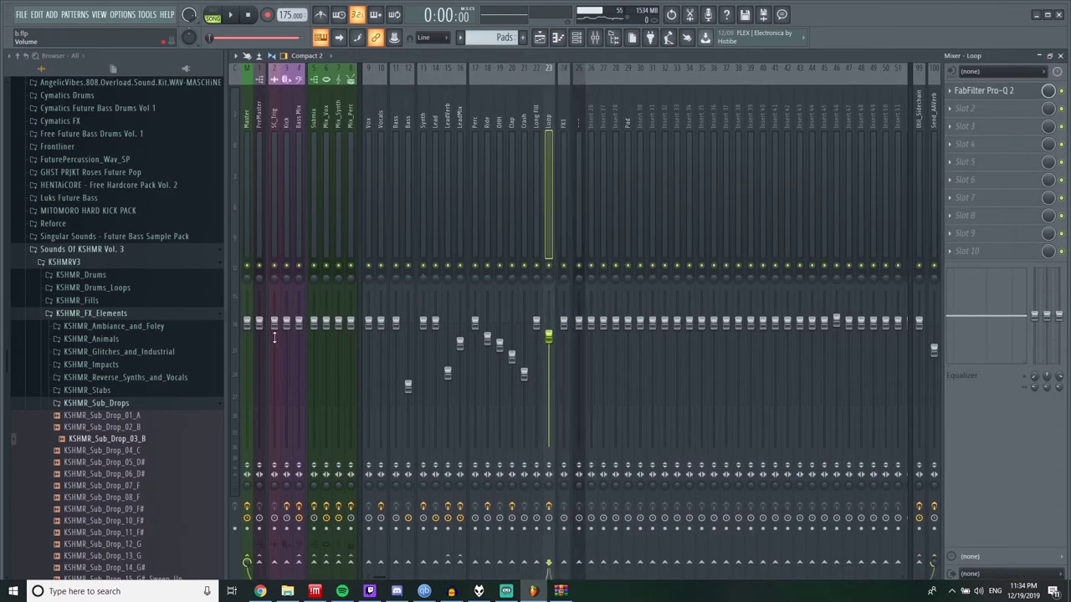
Step: Move the Pad mixer track to insert 17, directly after LeadMix
key("Right")
key("Right")
key("Right")
key("Right")
key("Right")
key("Right")
key("alt+Left")
key("alt+Left")
key("alt+Left")
key("alt+Left")
key("alt+Left")
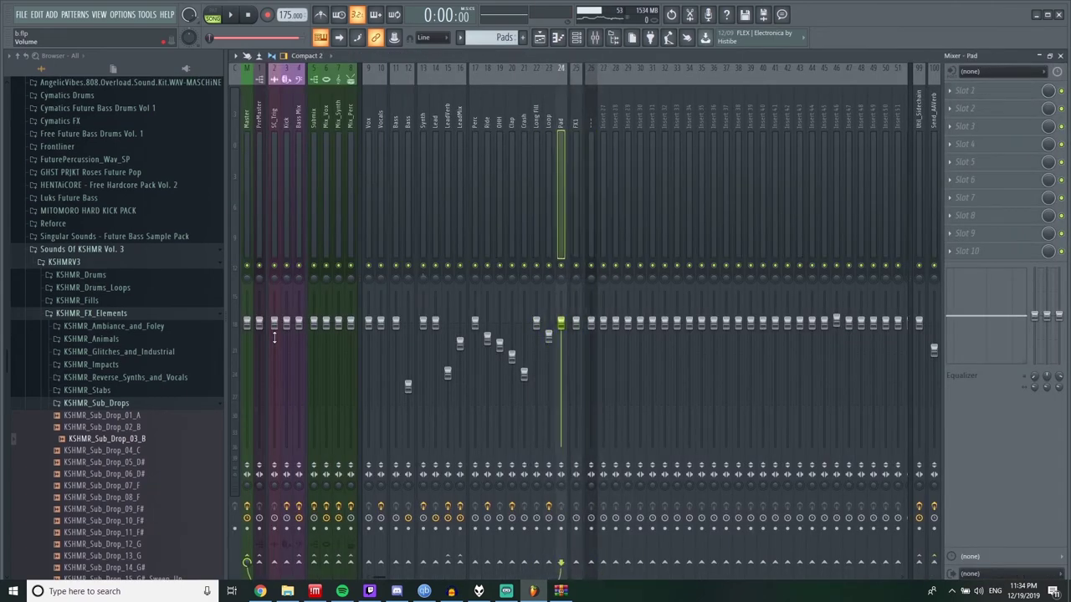
key("alt+Left")
key("alt+Left")
key("alt+Left")
key("alt+Left")
key("alt+Left")
key("alt+Left")
key("alt+Left")
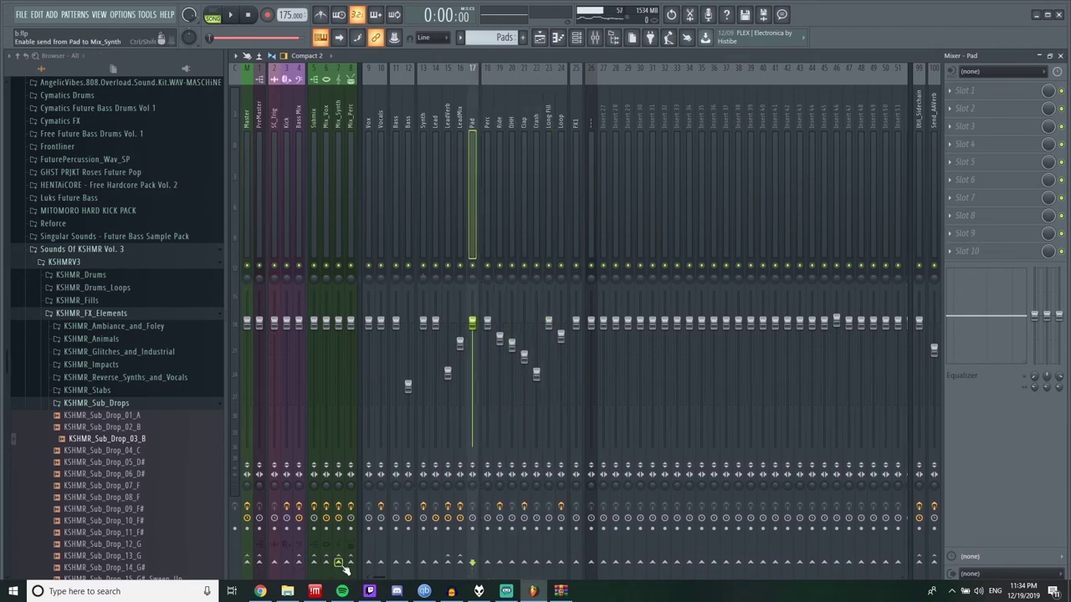
Step: Open the Serum piano roll in the Pads pattern and paste the copied notes into it
key("F9")
left_click(341, 337)
key("F7")
key("F7")
key("F7")
key("ctrl+v")
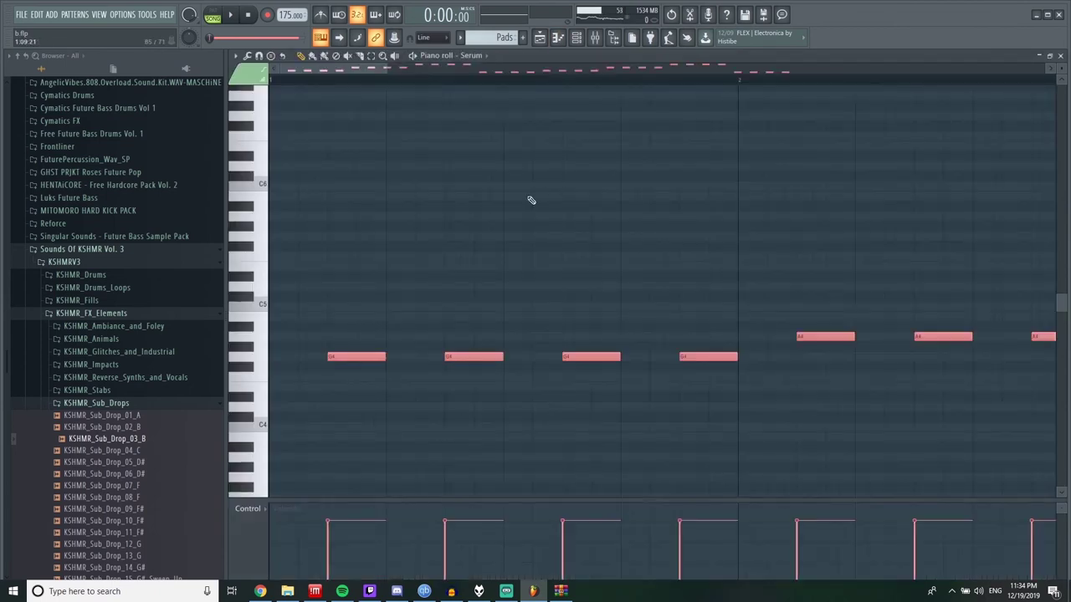
Step: Replace the short repeated notes in bars 1 and 2 with one bar-long G4 and one bar-long A4
scroll(531, 201, "down", 3)
right_click(310, 357)
left_click(272, 357)
right_click(425, 337)
double_click(386, 336)
key("Escape")
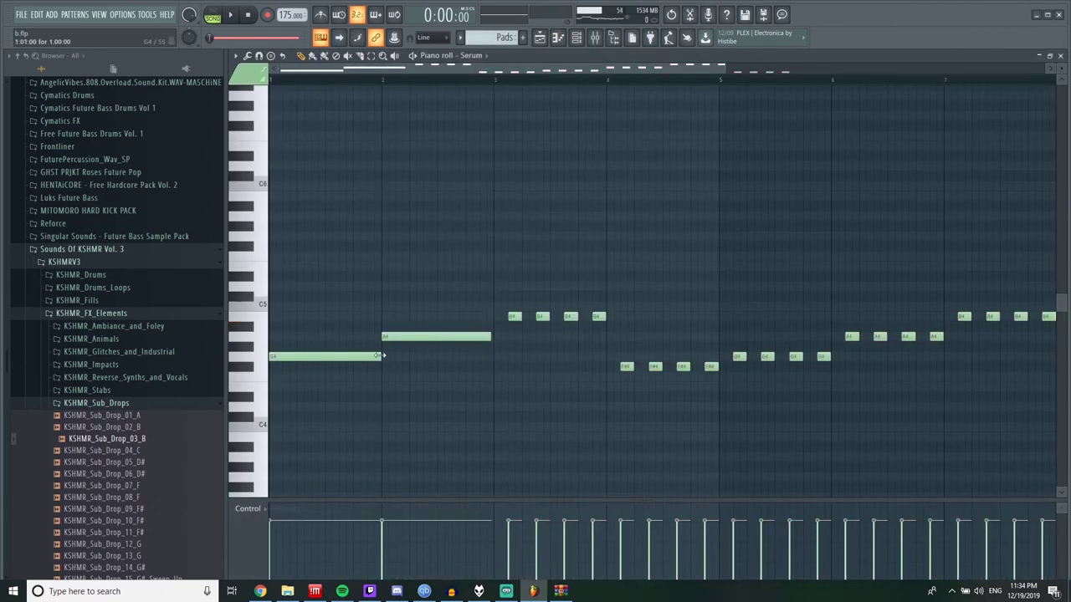
Step: Replace the repeated notes in bars 3 to 8 with single bar-long notes B4, F#4, G4, A4, B4 and F#4
right_click(515, 316)
left_click_drag(503, 316, 498, 314)
left_click(607, 366)
left_click(721, 356)
left_click(835, 337)
scroll(745, 313, "down", 1)
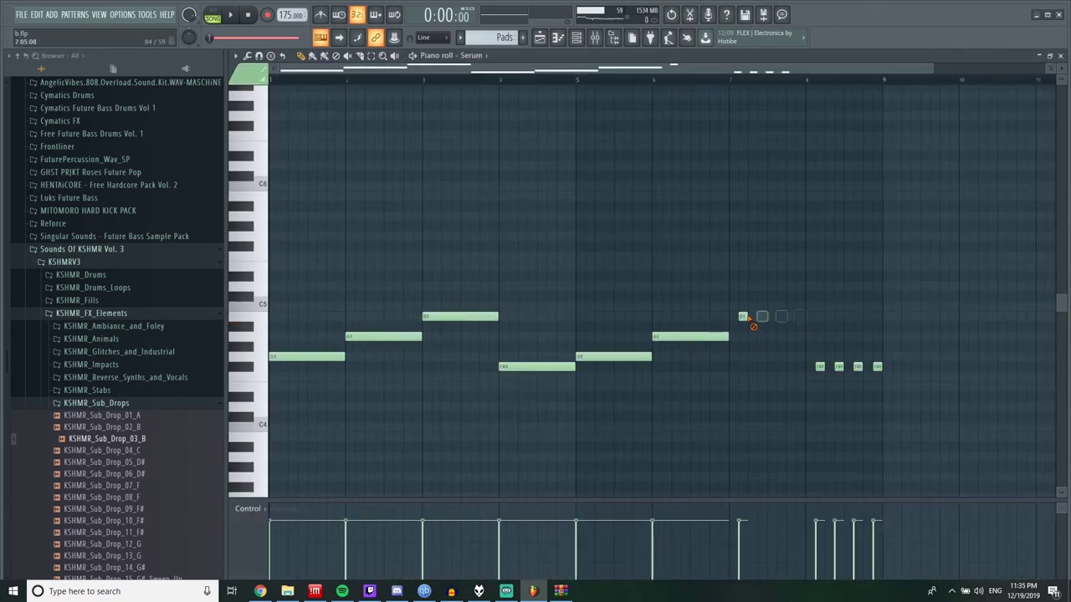
left_click(745, 316)
left_click(808, 367)
Step: Add bar-long upper notes B5, C#6, D6 and A5 over bars 1 to 4 and play them back
left_click(276, 196)
left_click(346, 177)
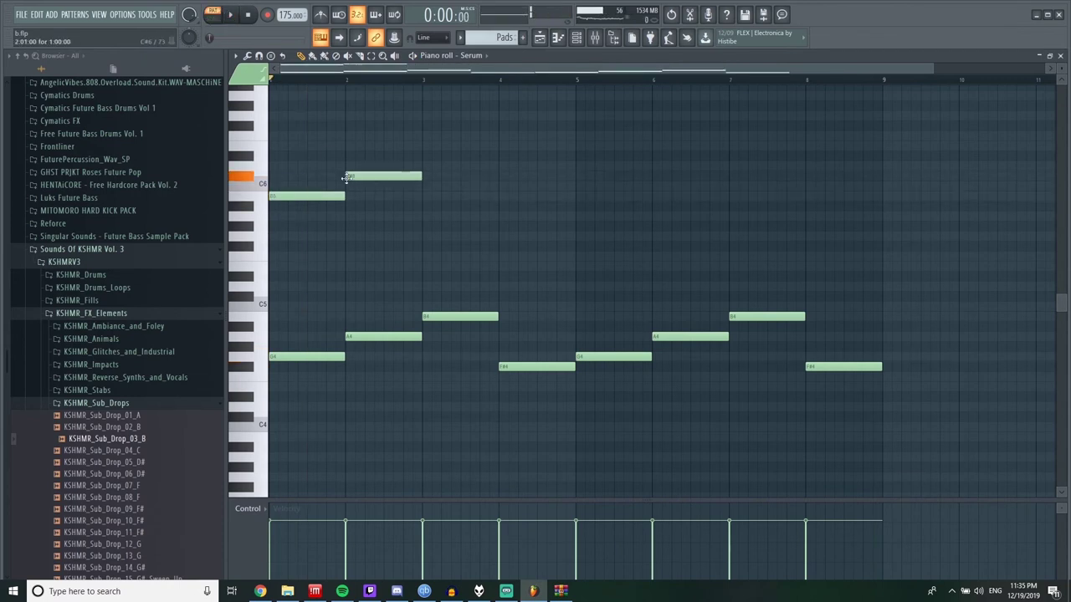
left_click_drag(510, 205, 520, 215)
key("space")
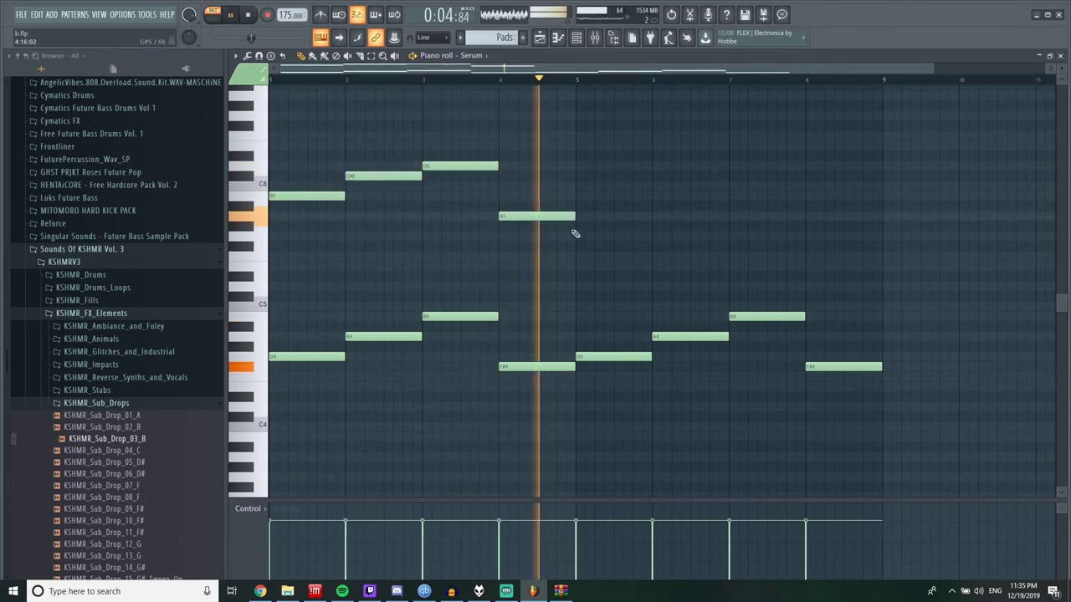
key("space")
Step: Repeat the upper line over bars 5 to 8 with bar-long B5, C#6, D6 and A5
left_click(591, 196)
left_click(669, 175)
left_click(745, 166)
left_click(813, 216)
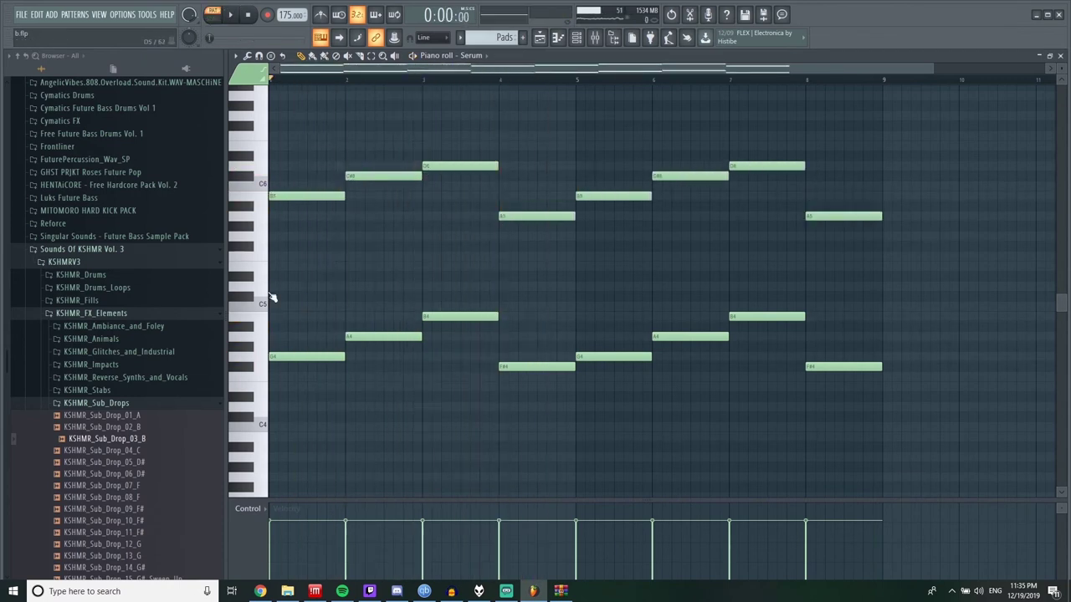
Step: Add bar-long middle chord notes D5, E5, F#5 and C#5 in bars 1 to 4, checking the harmony by playback
left_click_drag(284, 291, 295, 286)
left_click(430, 246)
left_click(502, 285)
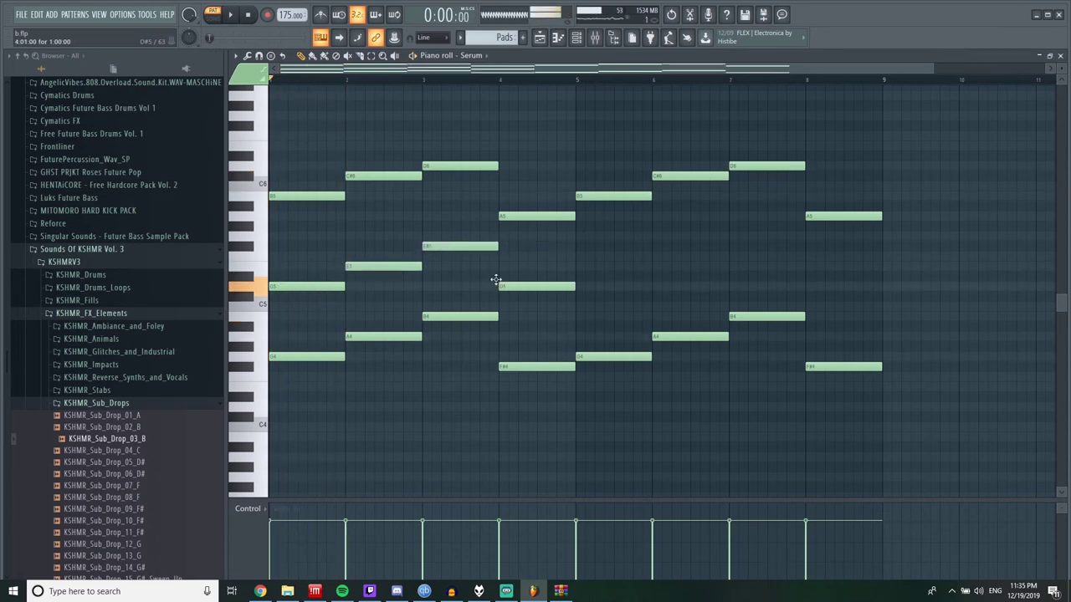
right_click(500, 285)
key("space")
key("space")
left_click(508, 296)
key("space")
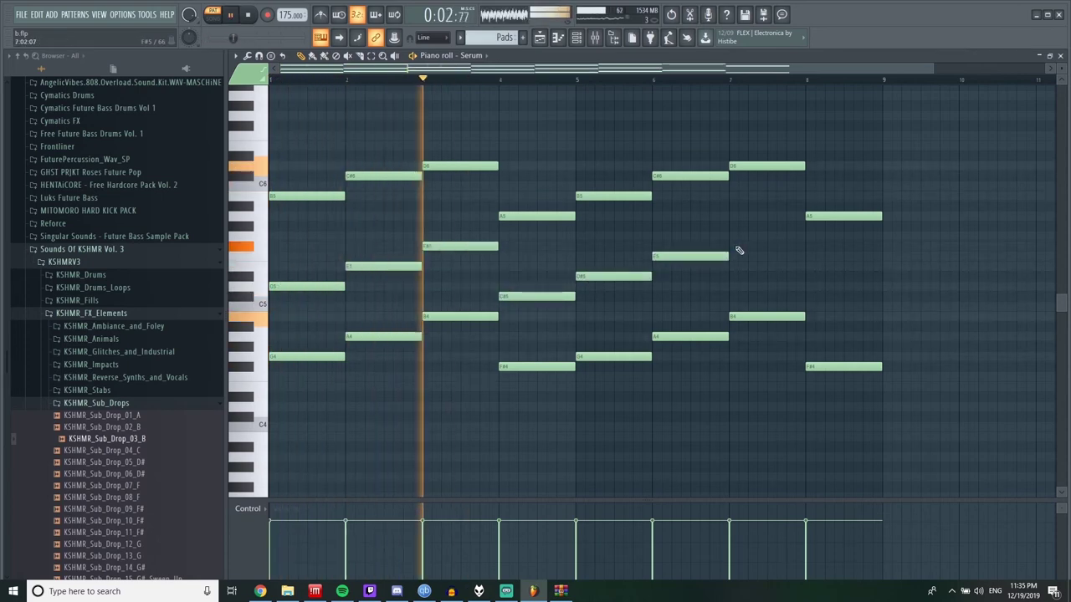
Step: Fill in the middle chord notes D5, E5, F#5 and C#5 in bars 5 to 8 and play the progression
left_click(734, 235)
key("space")
left_click(641, 286)
left_click(670, 266)
left_click_drag(741, 247, 741, 249)
left_click_drag(809, 286, 806, 296)
key("space")
key("space")
Step: In the pad's Serum, enable the noise oscillator at 0% level and set oscillator A's warp mode to FM NoiseOsc
key("F7")
left_click(317, 336)
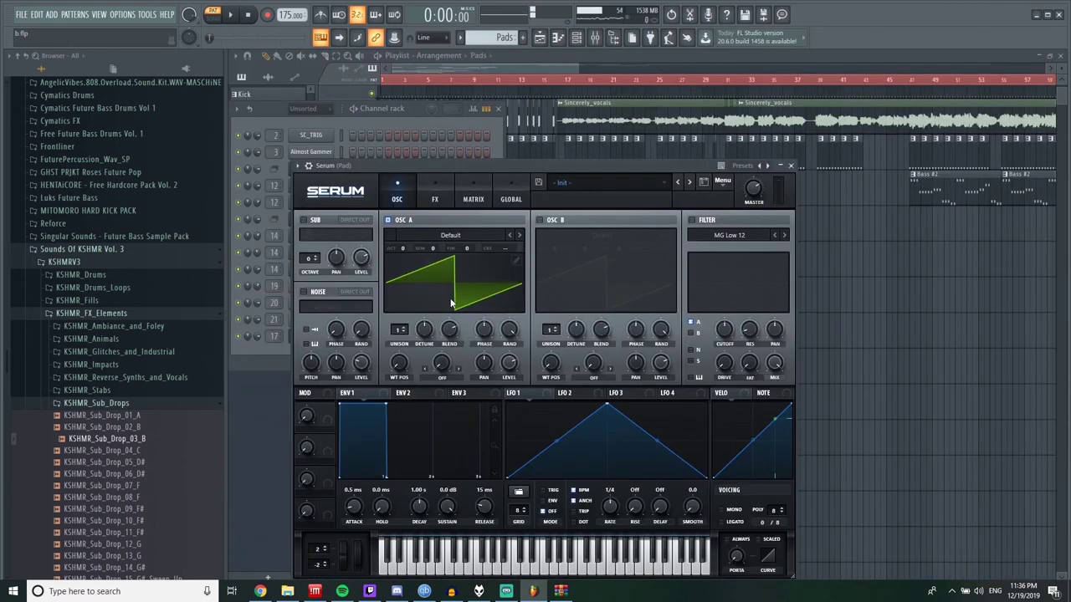
left_click(302, 293)
left_click_drag(360, 362, 360, 368)
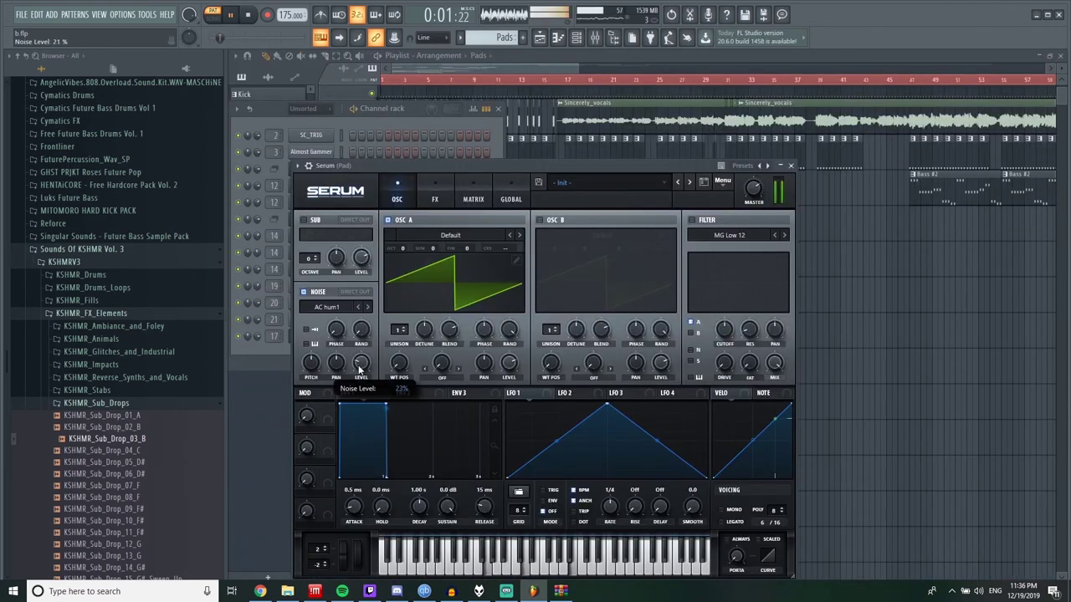
left_click(467, 376)
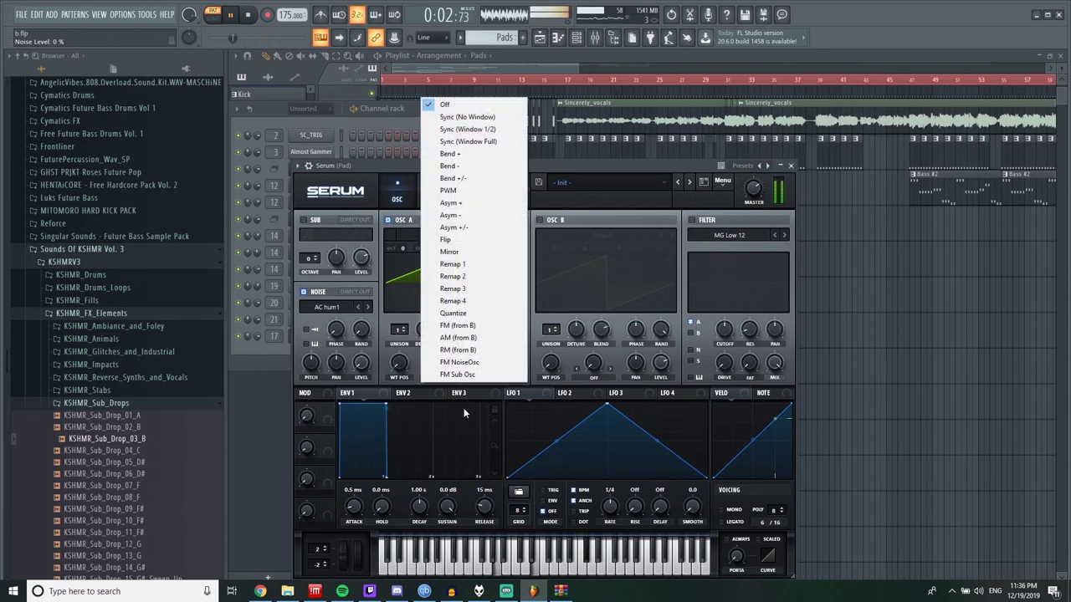
left_click(448, 363)
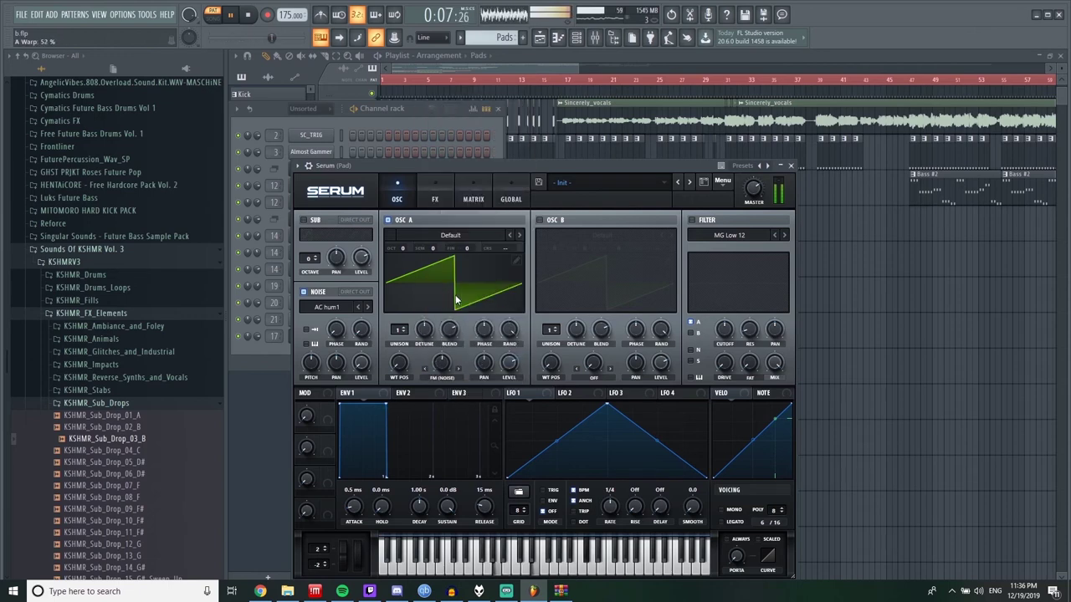
Step: Set oscillator A to 6 unison voices with 0.27 detune, and enable oscillator B with 16 voices one octave down
left_click_drag(399, 331, 407, 308)
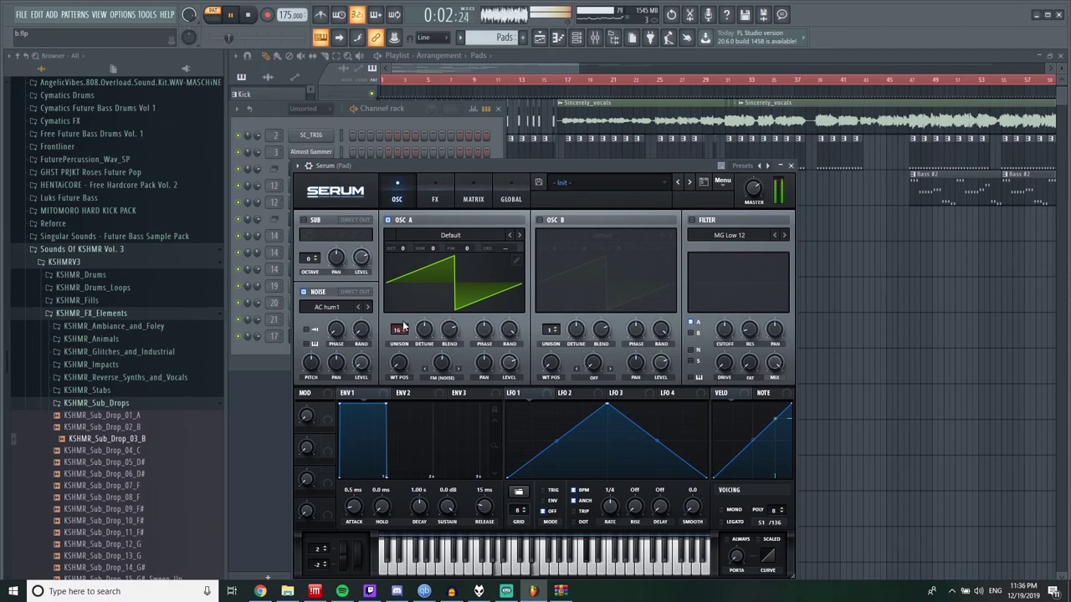
left_click_drag(403, 325, 437, 339)
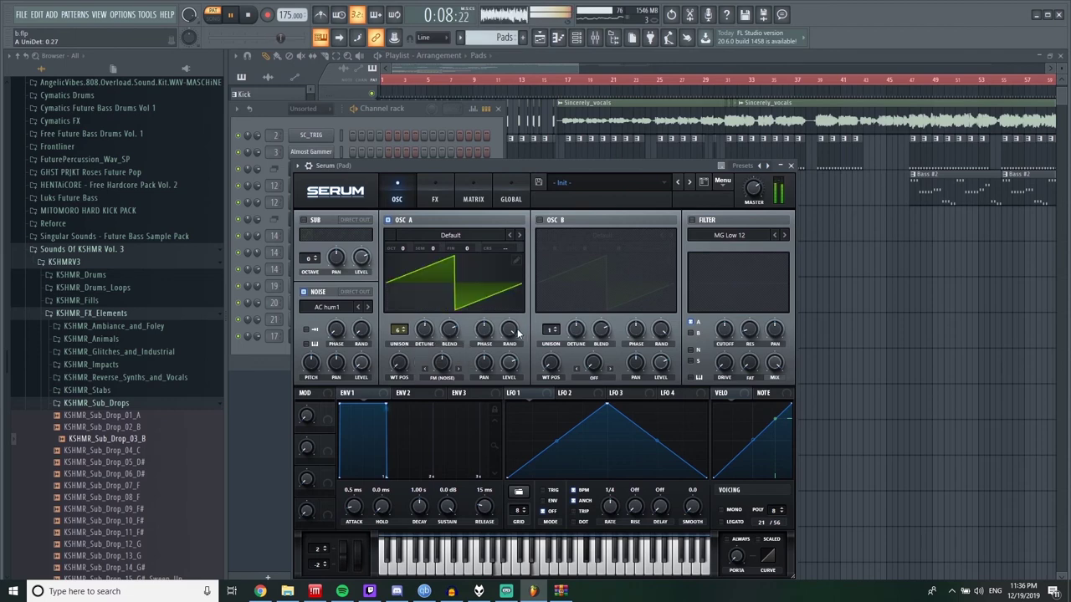
left_click_drag(505, 396, 506, 404)
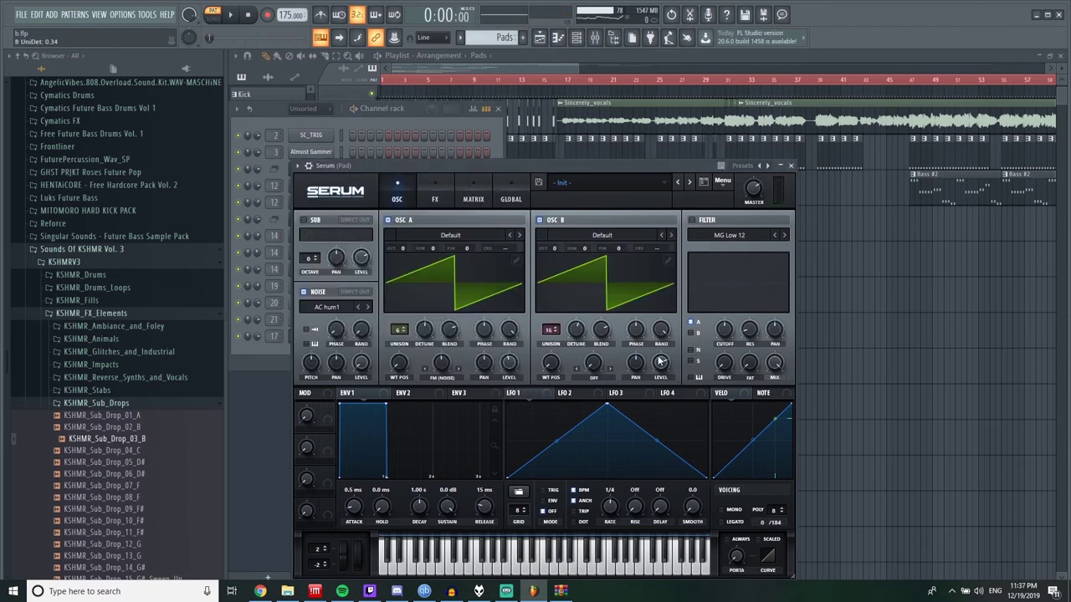
left_click_drag(667, 390, 668, 387)
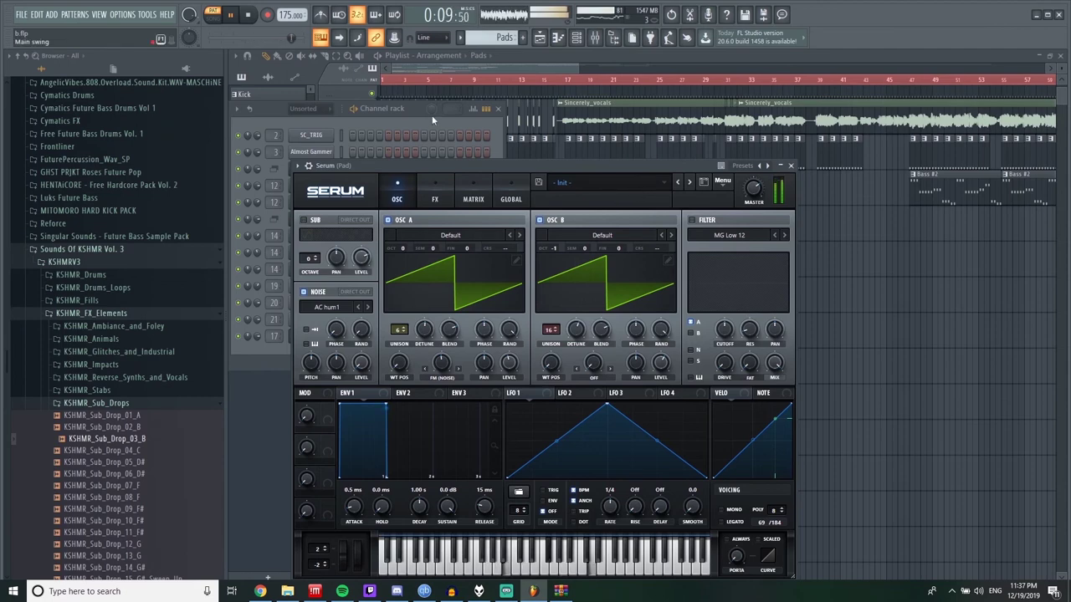
Step: Place the Pads pattern on the Pads track at bars 17 and 25, ending the second clip with the Bass clip at bar 31
left_click(408, 123)
key("space")
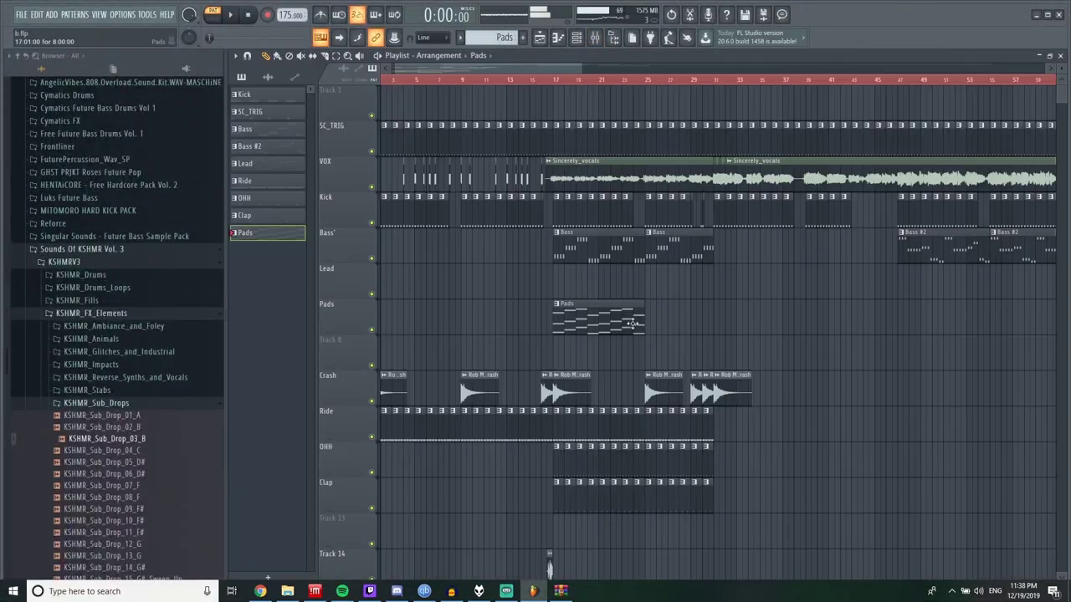
left_click_drag(695, 320, 679, 320)
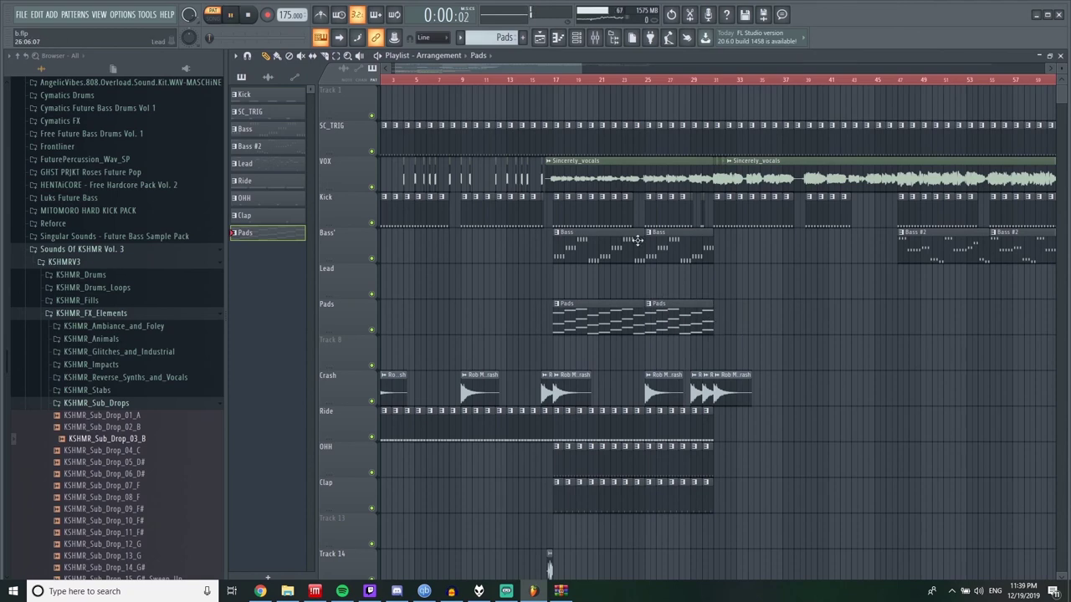
Step: Lower the Pad mixer track's volume while playing the arrangement from just before bar 17
left_click(538, 77)
key("space")
key("F9")
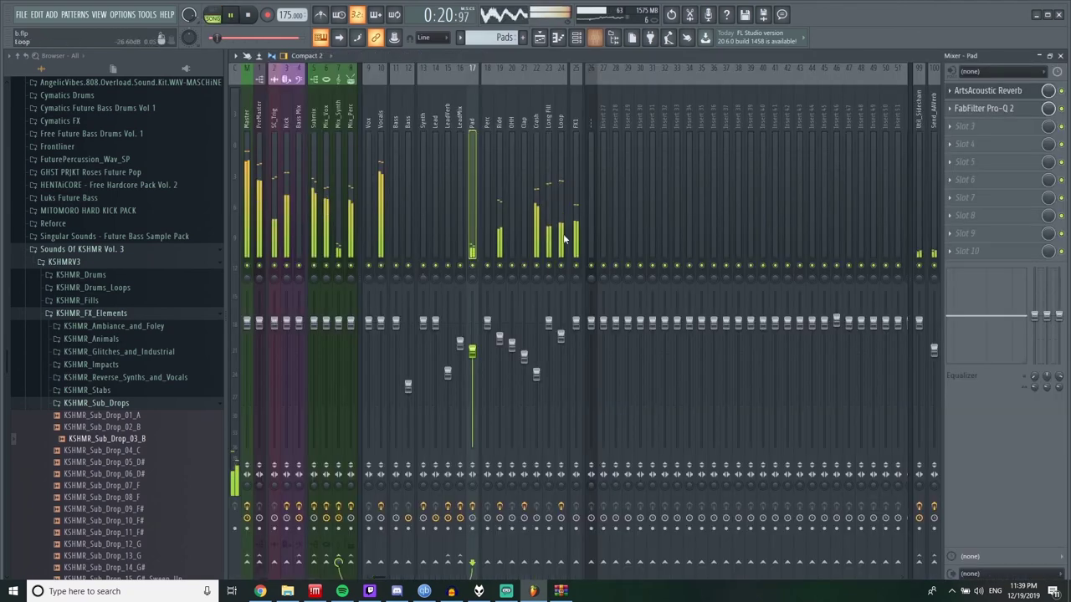
left_click_drag(475, 356, 477, 367)
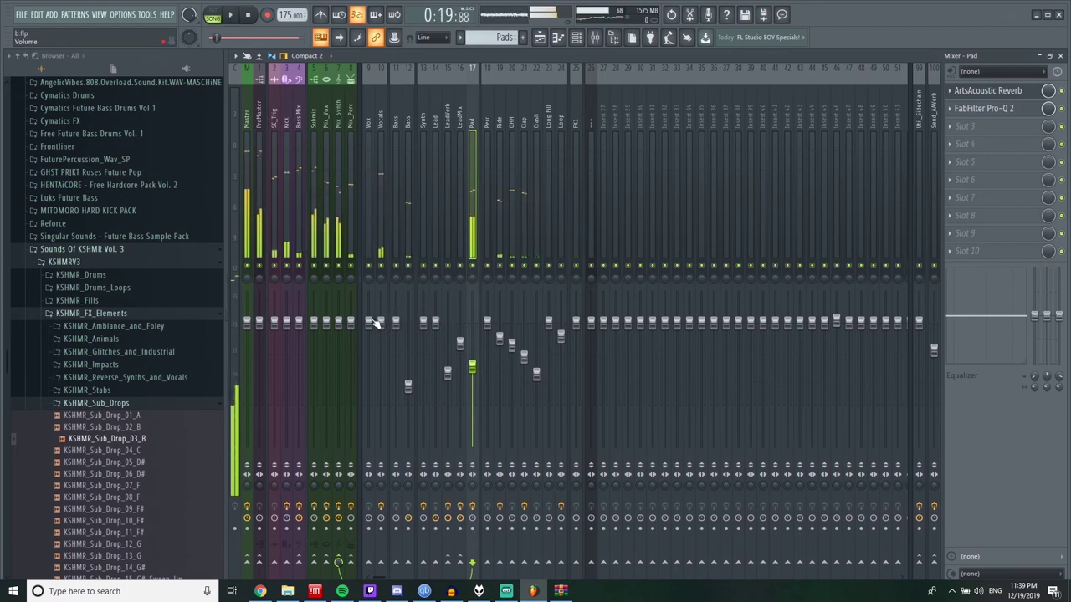
key("space")
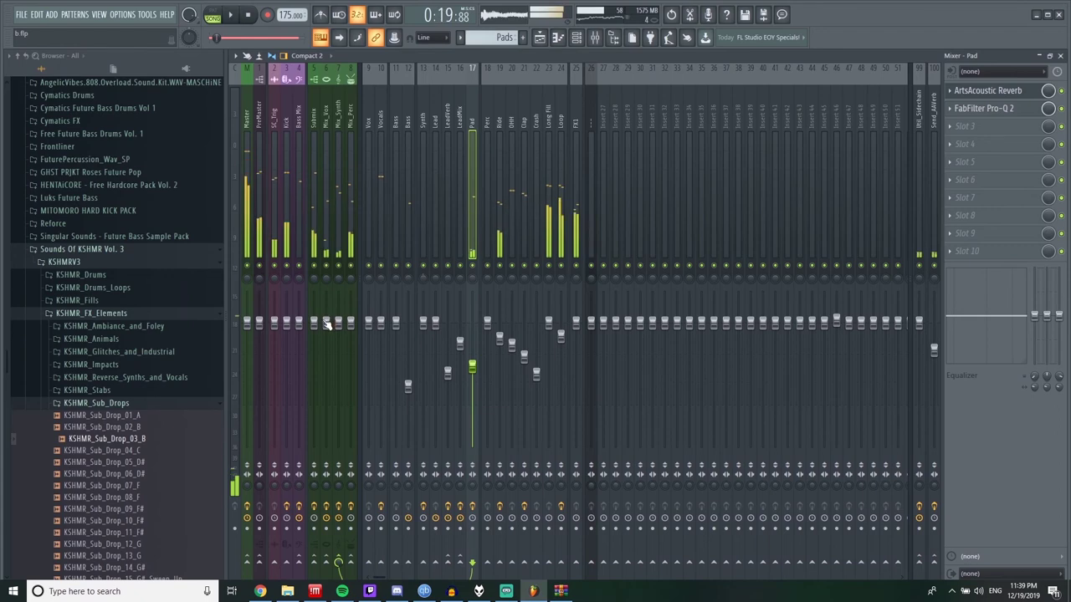
Step: Raise the Mix_Vox mixer track's volume slightly and check the vocal balance in playback
left_click(327, 319)
key("space")
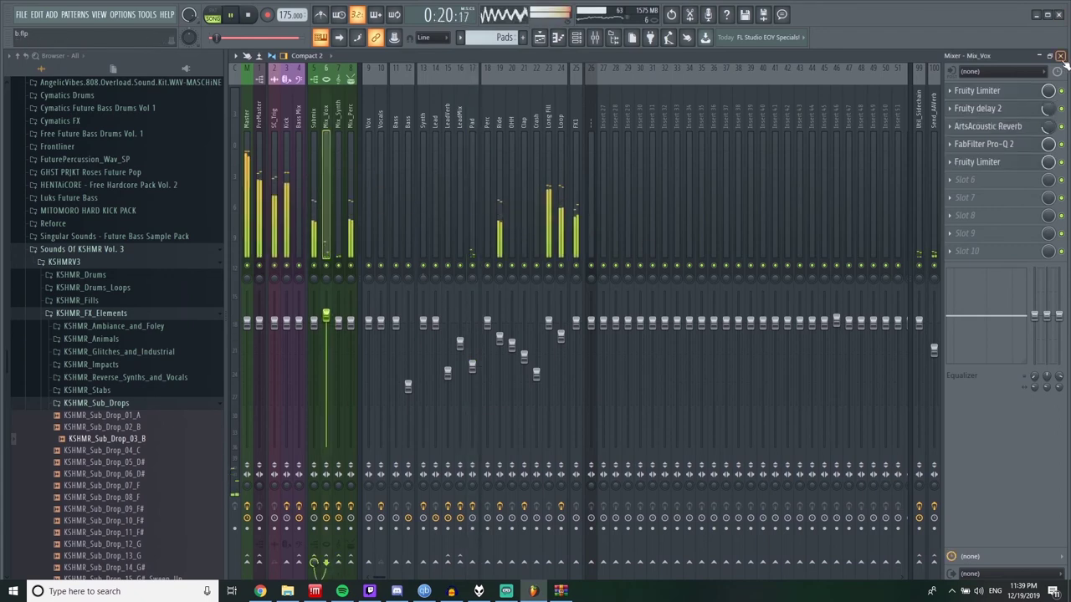
key("F5")
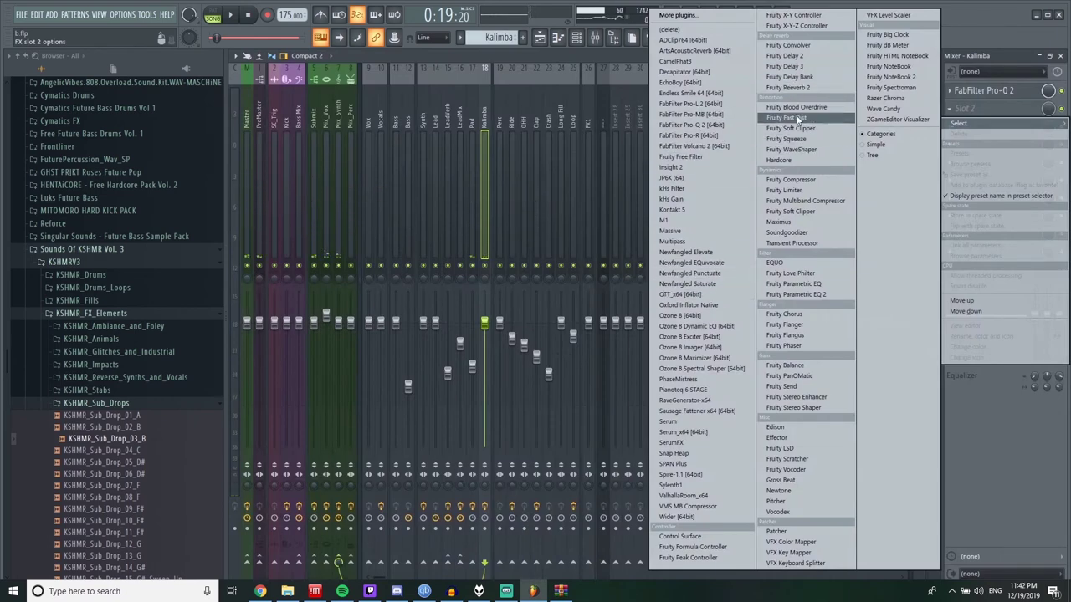
Step: Load Fruity Limiter in slot 2 of the Kalimba mixer track, solo the track, raise the gain and lower the ceiling
left_click(784, 190)
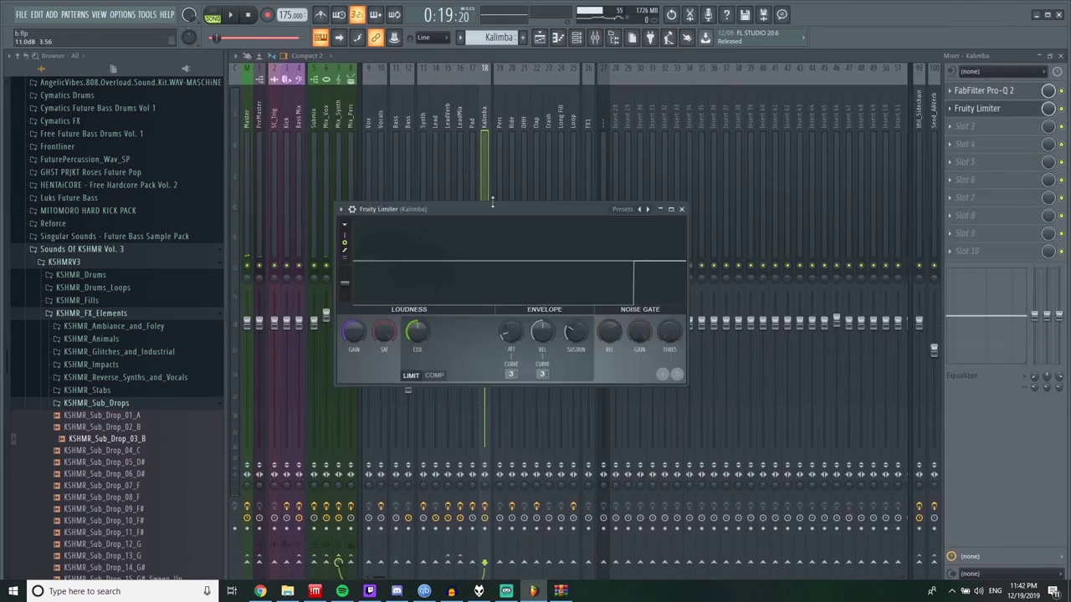
key("Escape")
right_click(483, 264)
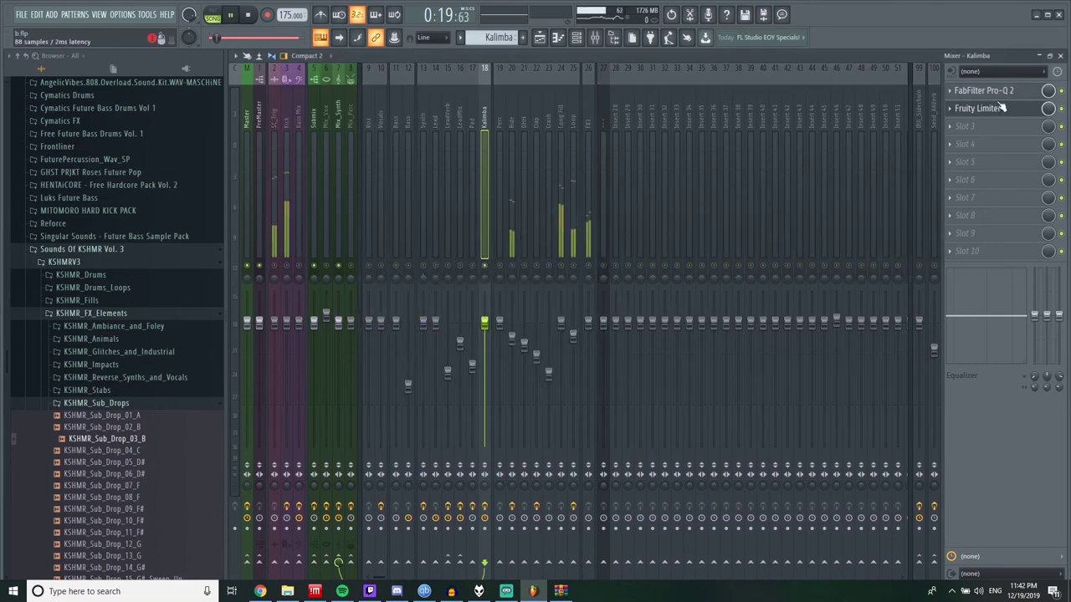
left_click(993, 109)
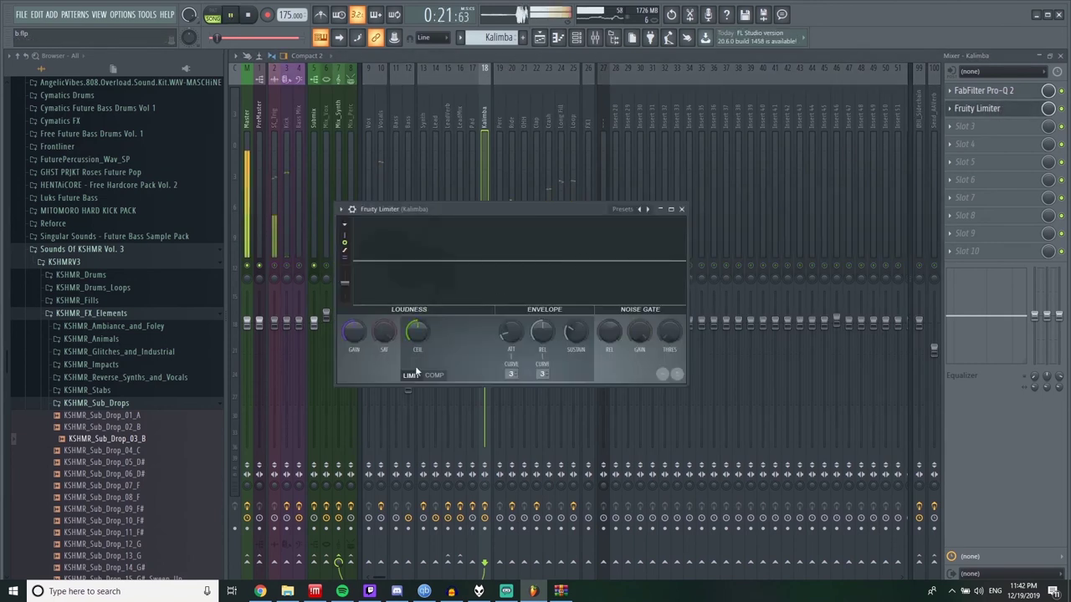
left_click_drag(353, 334, 416, 346)
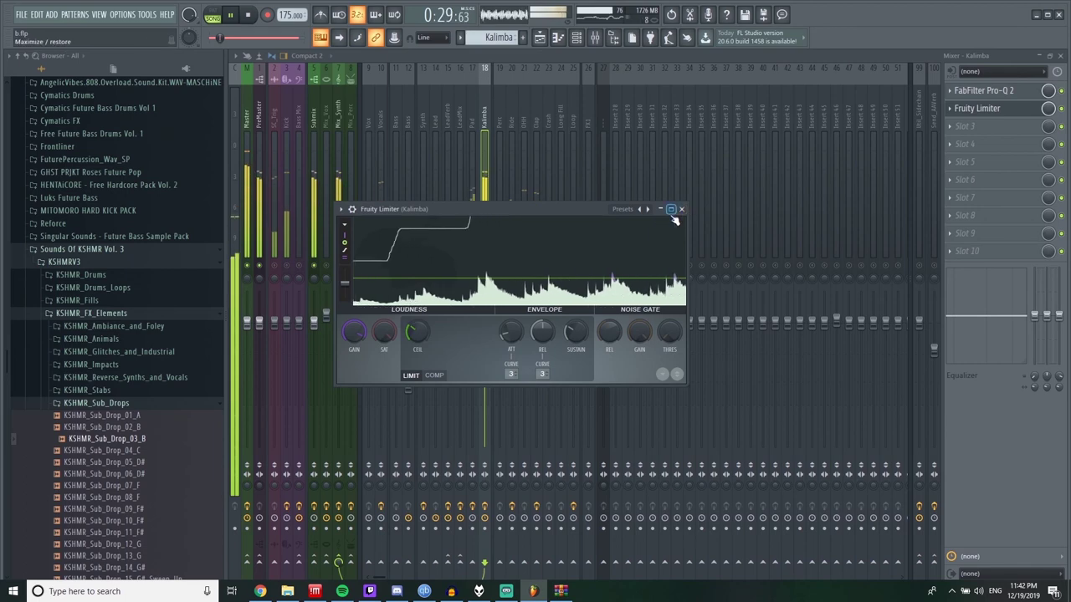
Step: Cut the Kalimba by about 12 dB near 170 Hz with a bell band in FabFilter Pro-Q 2, and unsolo the track
left_click(992, 94)
left_click(994, 94)
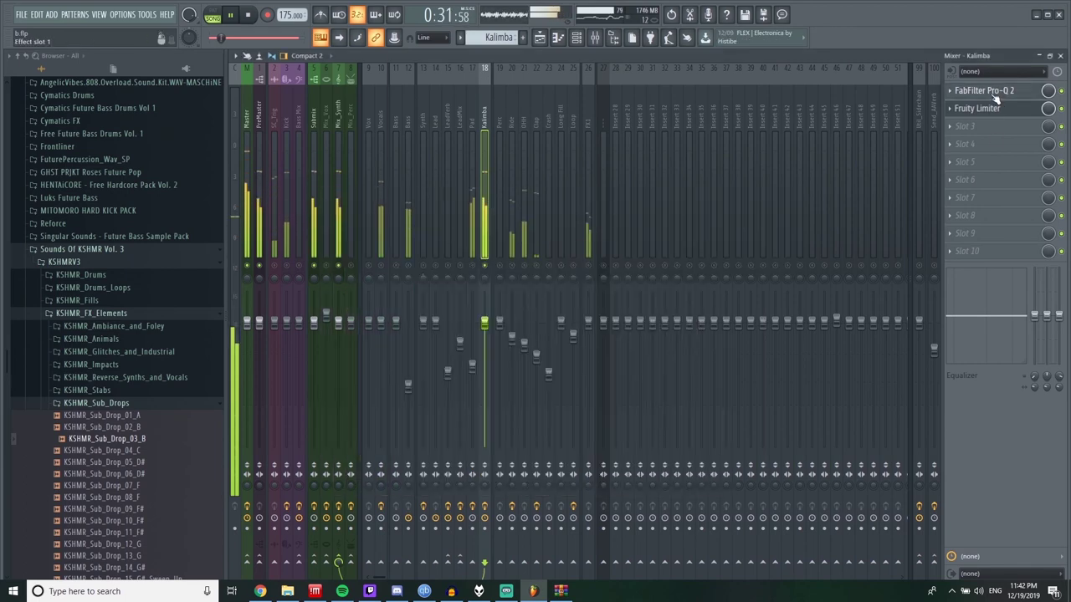
left_click(994, 95)
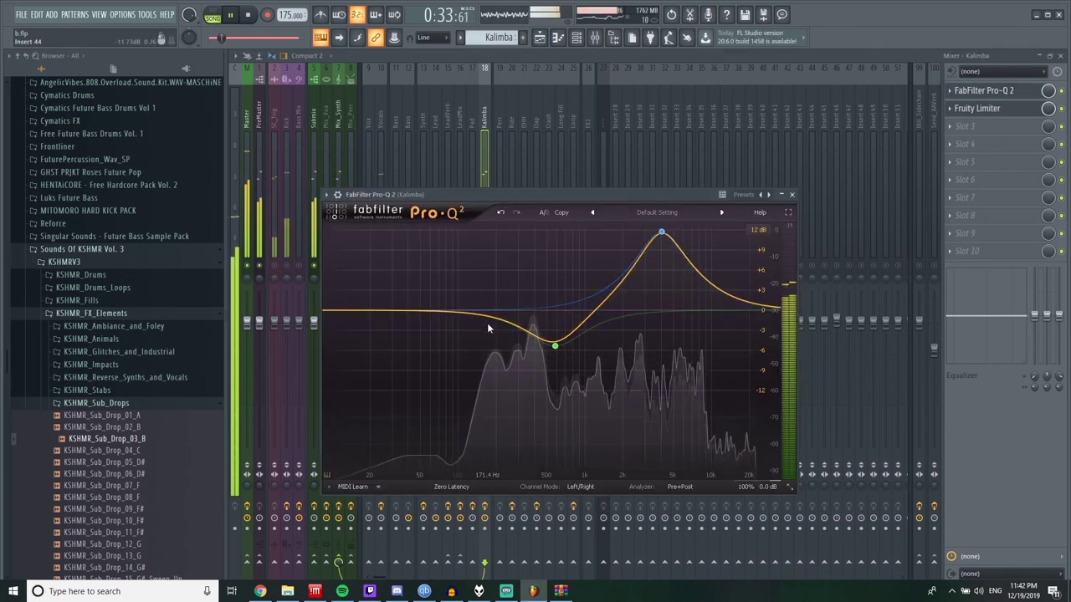
left_click_drag(489, 321, 492, 401)
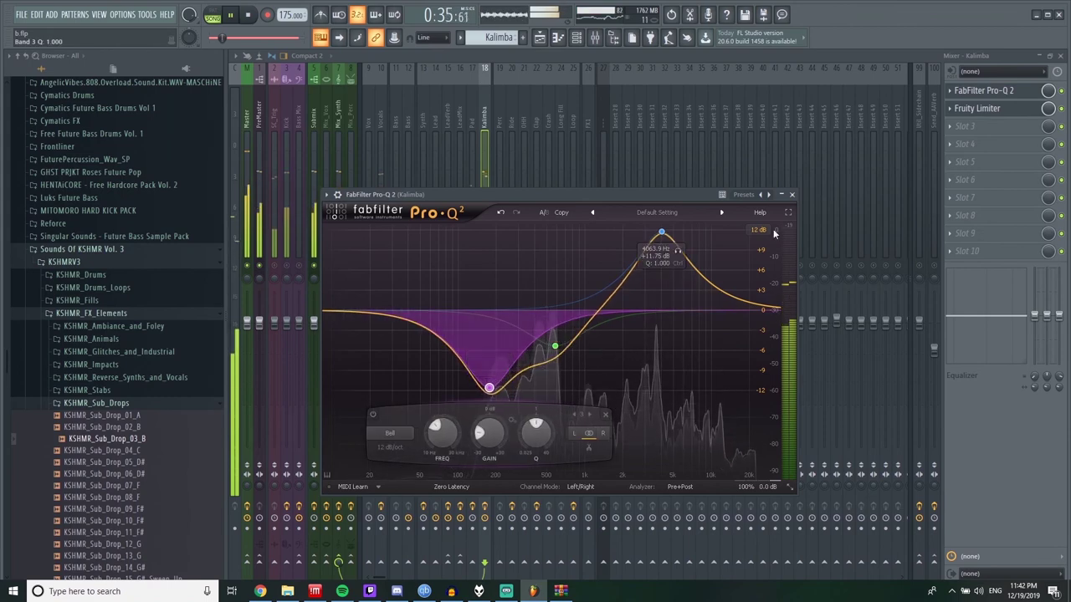
left_click(792, 194)
right_click(485, 270)
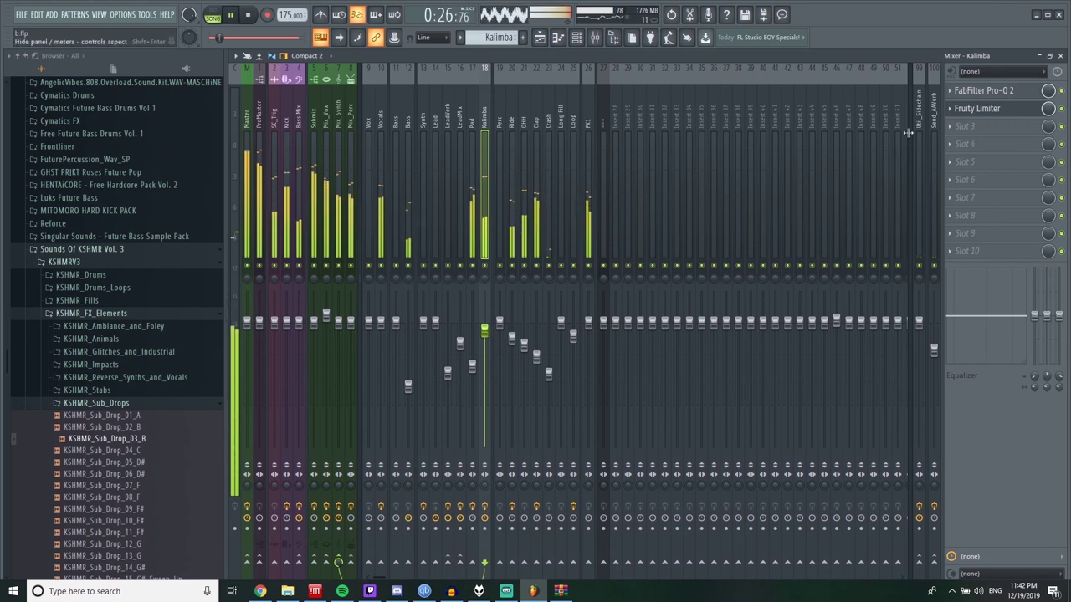
Step: Load Ozone 8 Imager into slot 3 of the Kalimba mixer track
left_click(952, 131)
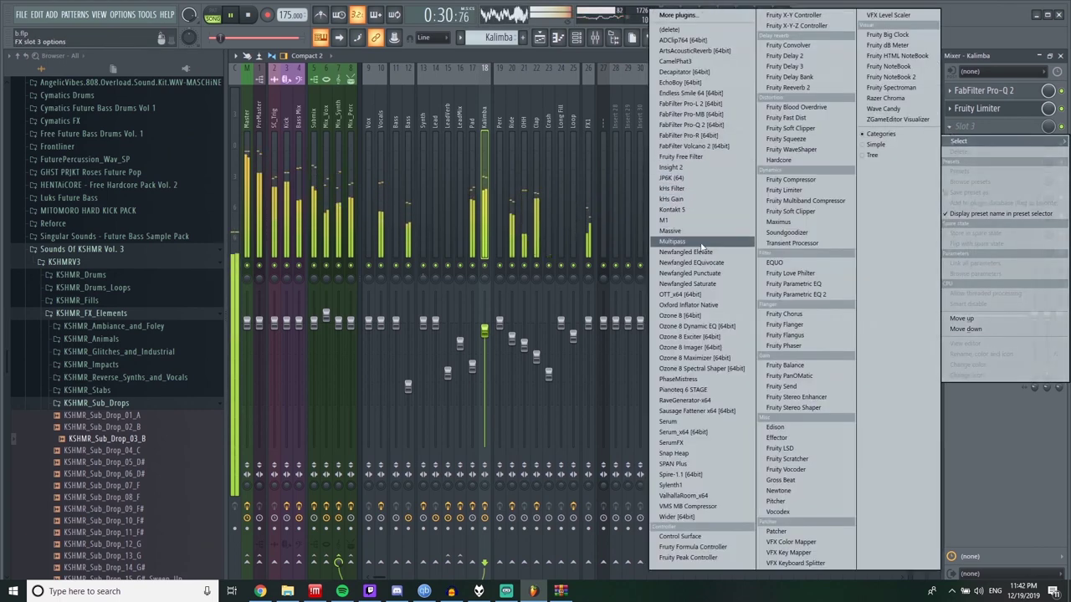
left_click(694, 347)
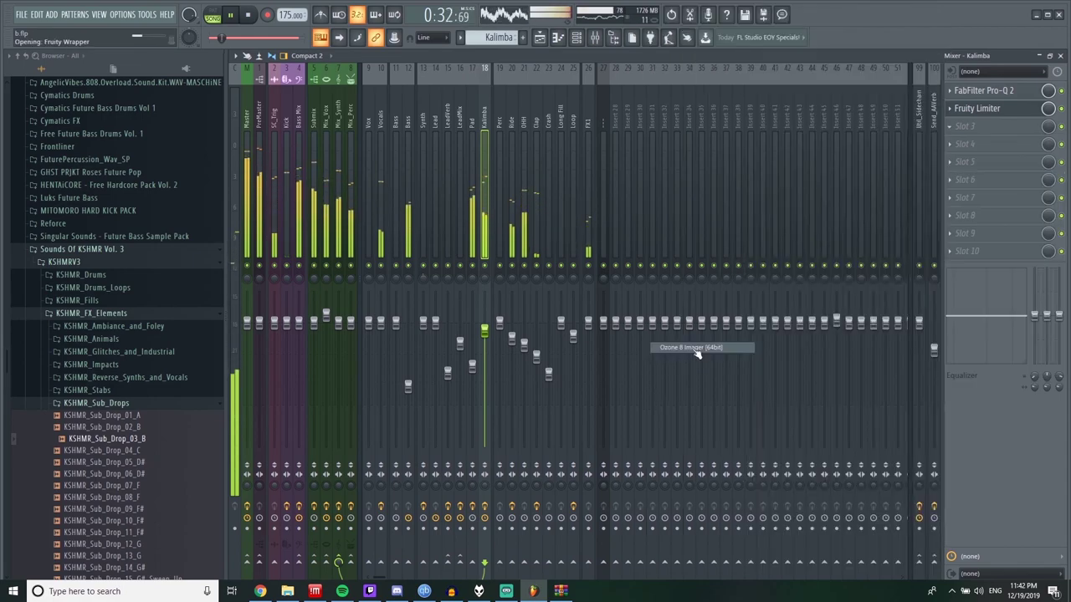